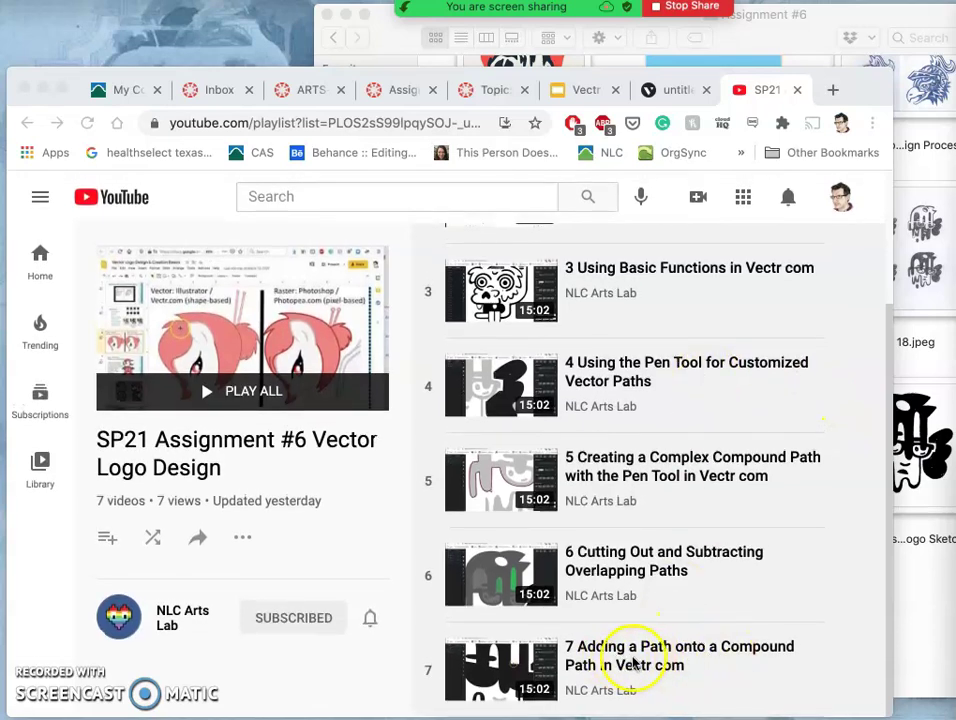
- Open the Assign 6 Black Shapes Vector SVG from the Assignment #6 folder in Safari
click(677, 89)
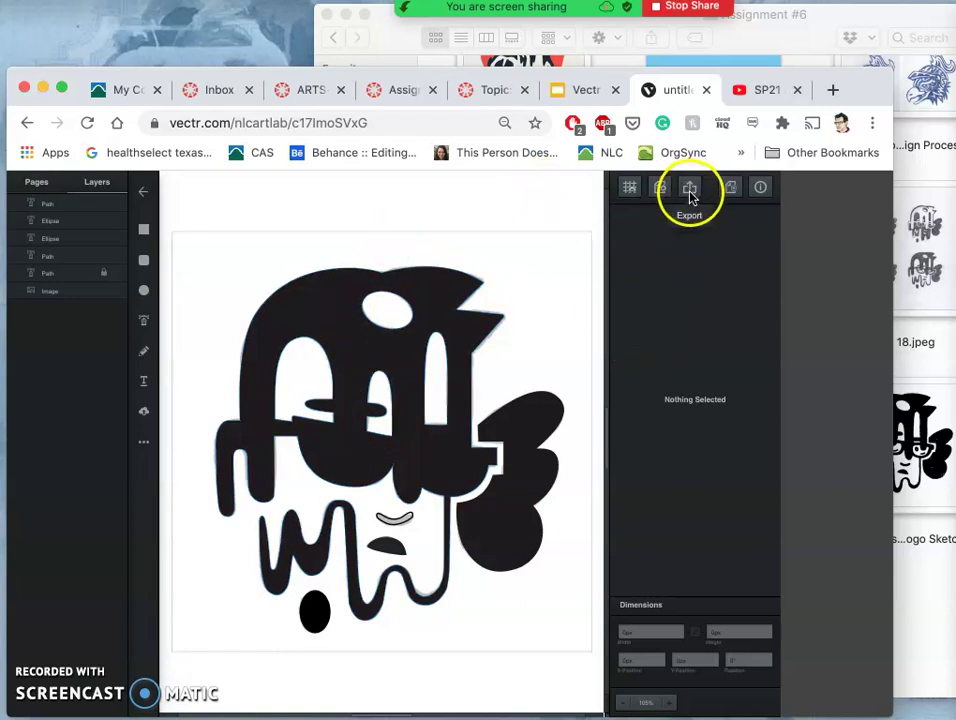
click(905, 150)
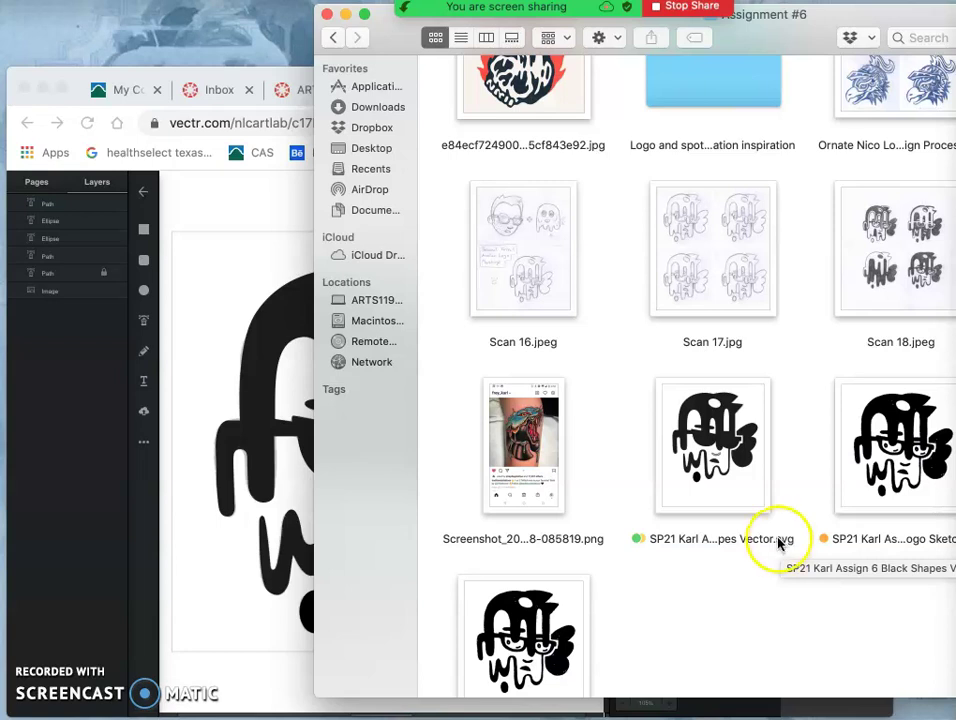
right_click(716, 481)
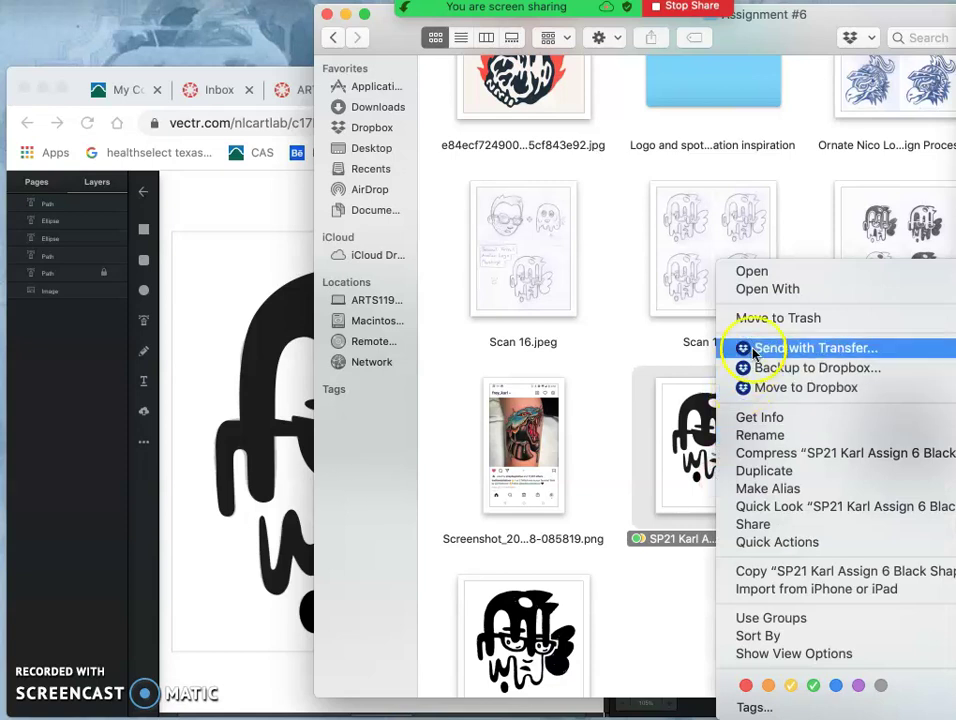
mouse_move(755, 296)
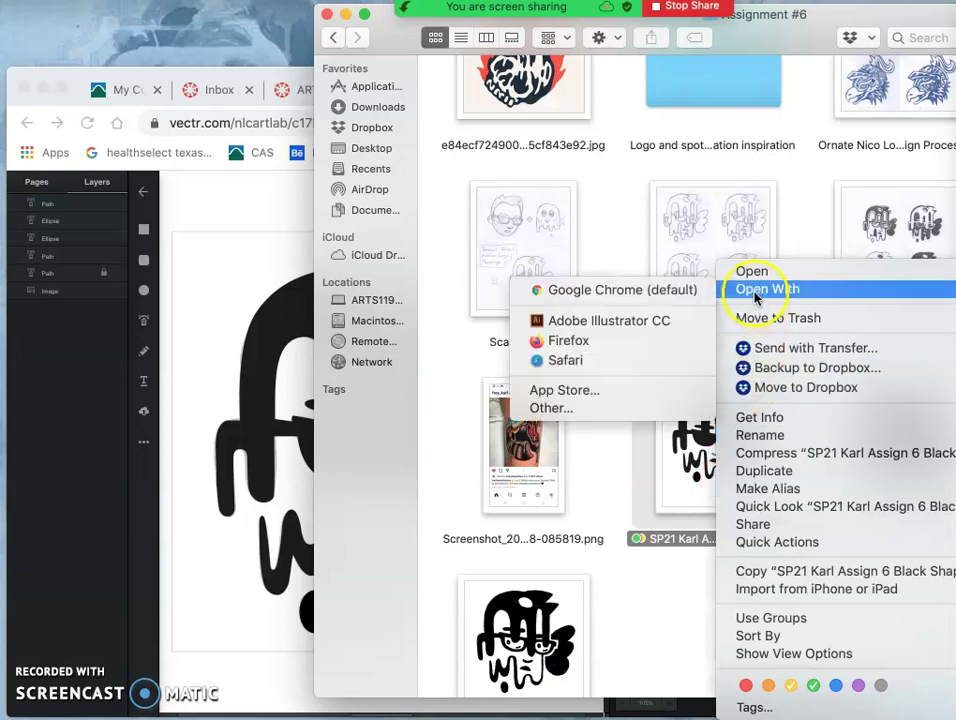
click(608, 360)
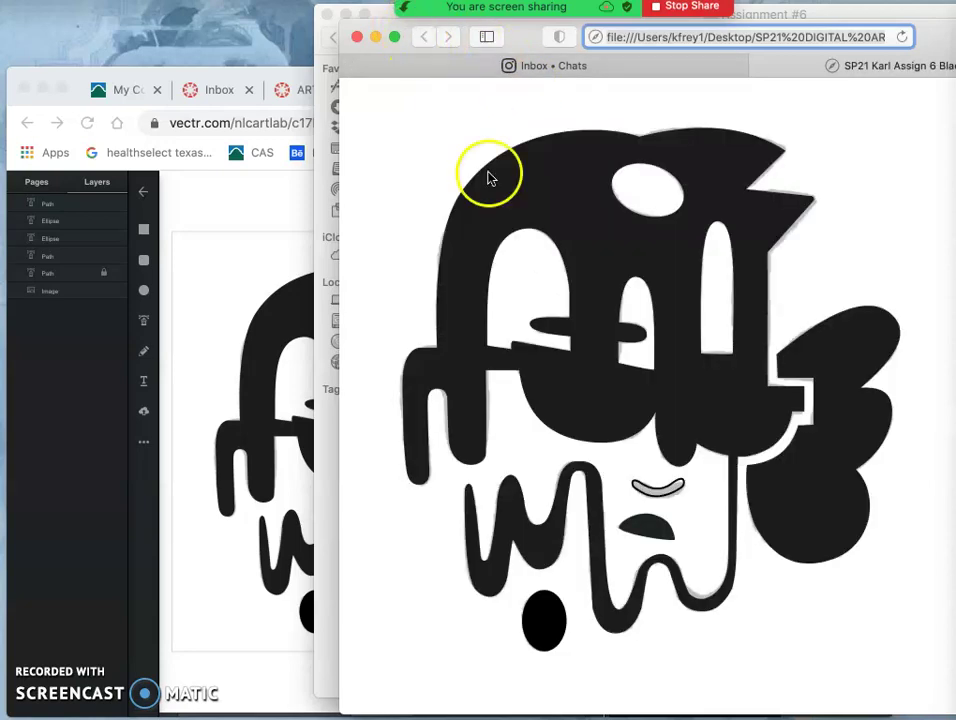
- Zoom in on the logo and examine the traced edges of the head, the cut-out holes and the drips
click(514, 261)
key(super+plus)
key(super+plus)
key(super+plus)
key(super+plus)
key(super+plus)
key(super+plus)
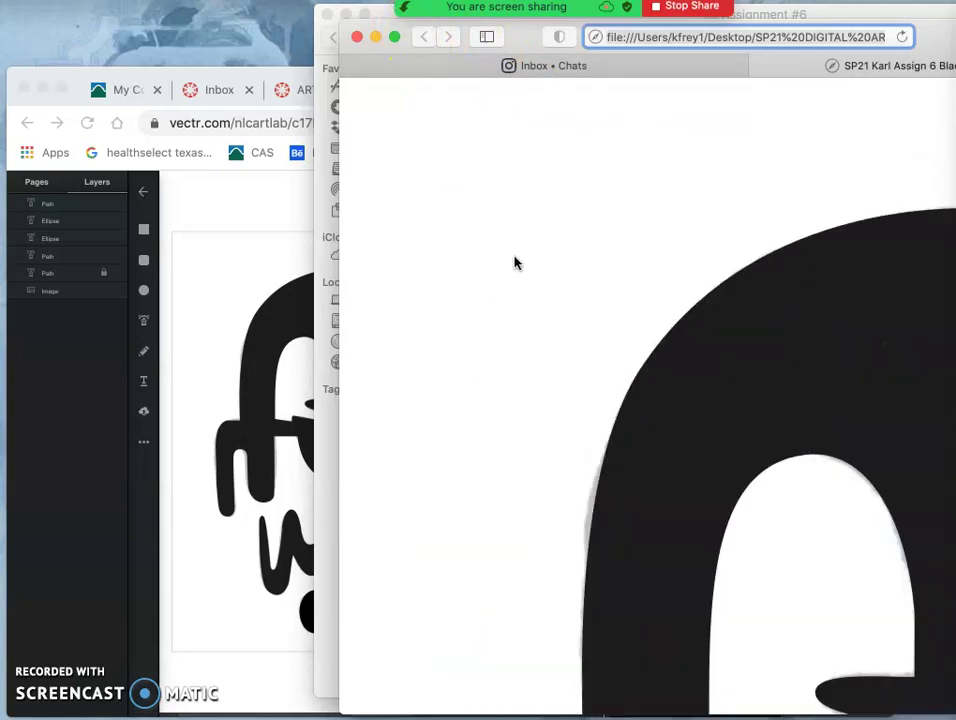
scroll(723, 417, right, 3)
scroll(723, 417, down, 4)
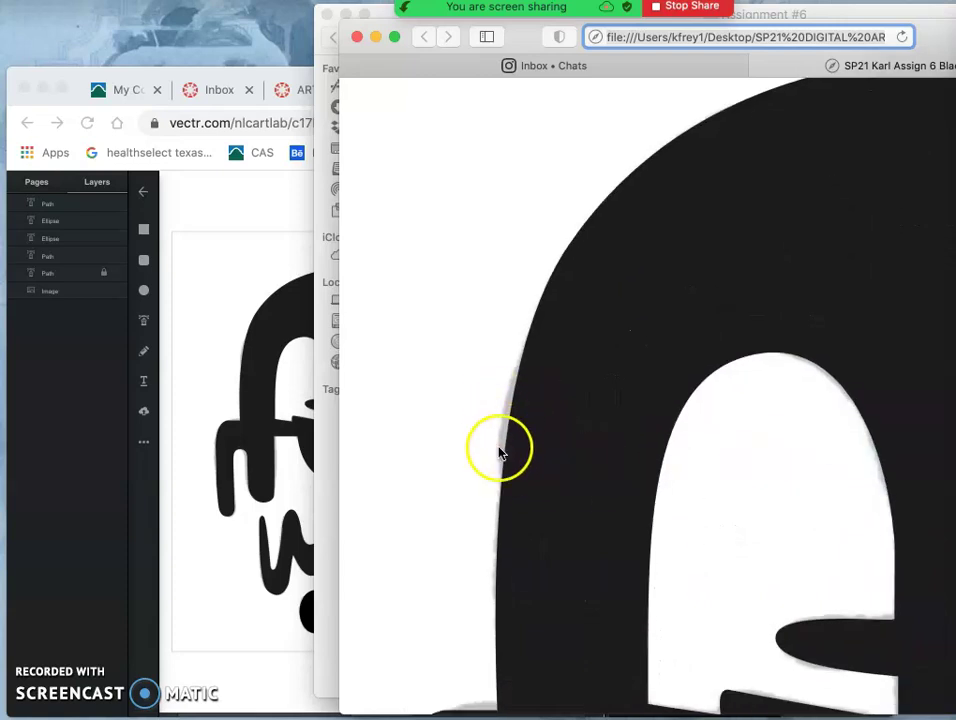
scroll(505, 470, left, 5)
scroll(505, 470, down, 5)
scroll(505, 470, right, 2)
scroll(505, 470, up, 5)
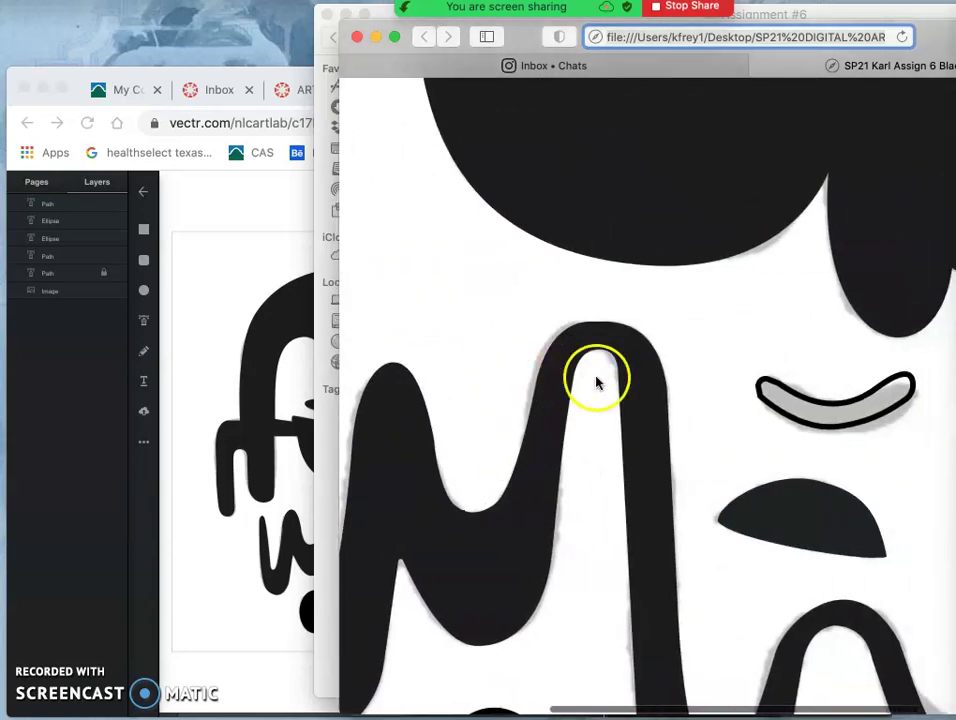
scroll(603, 411, up, 4)
scroll(603, 411, up, 10)
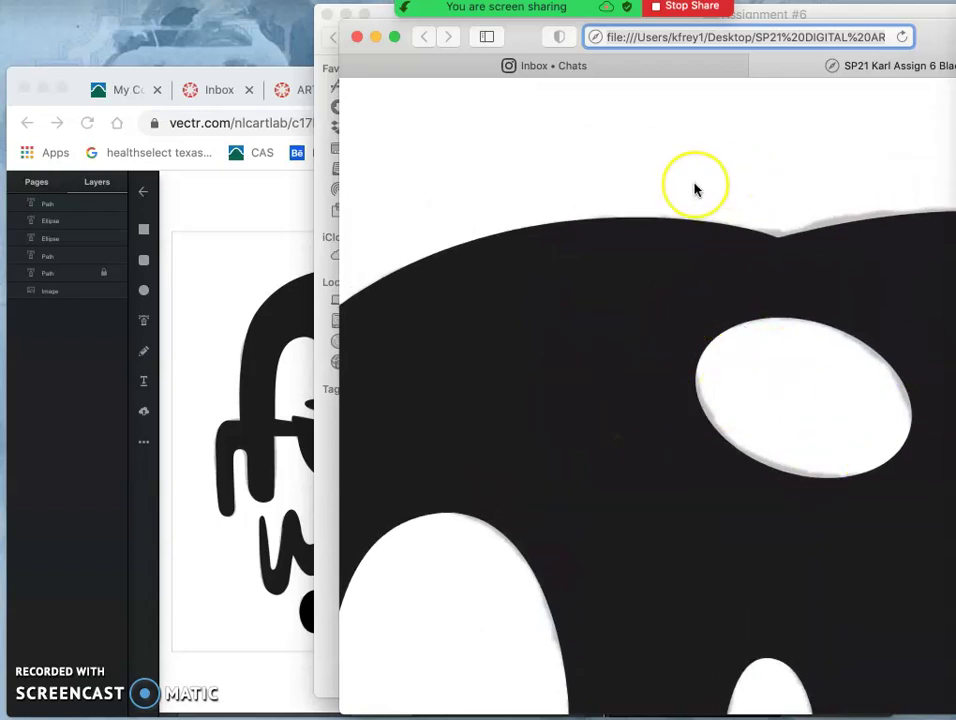
scroll(697, 190, down, 15)
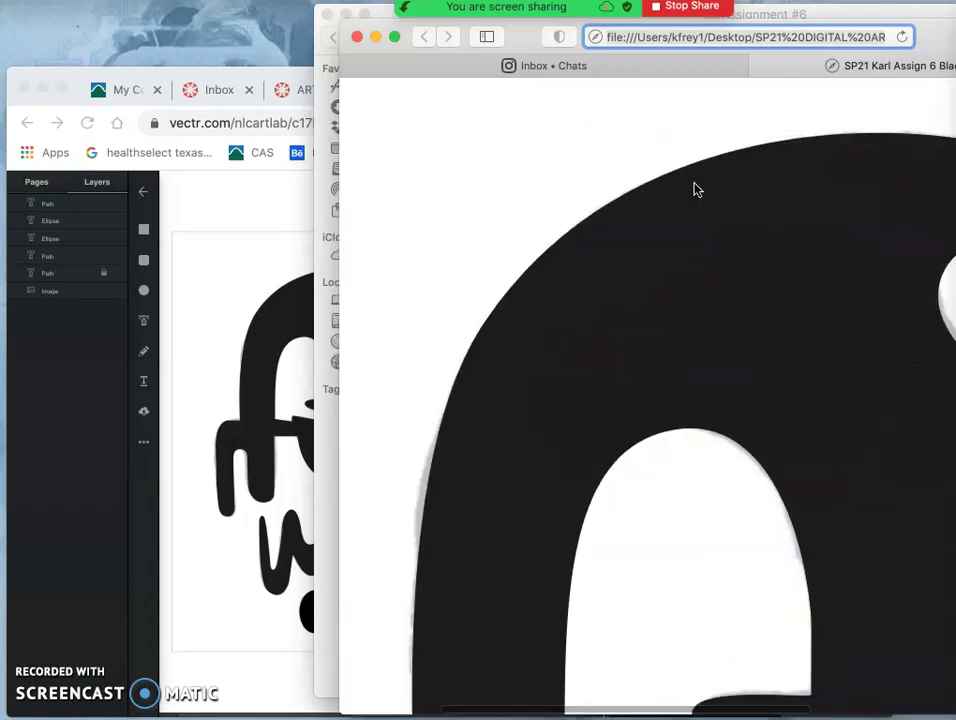
scroll(697, 190, down, 15)
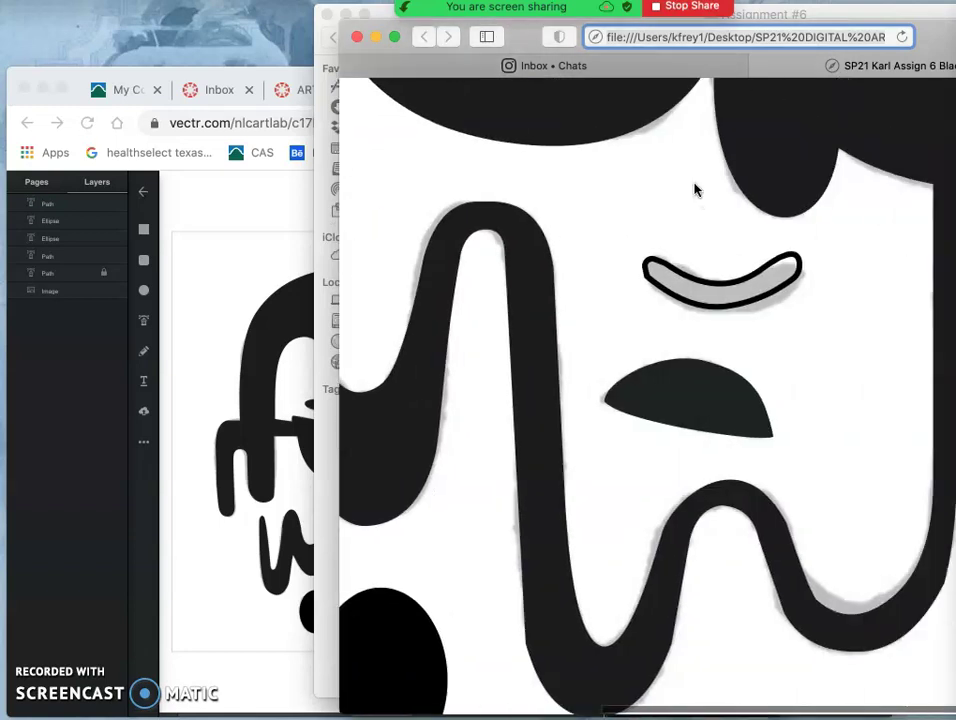
- Examine the logo's glasses, ear shapes, lower drips and ellipse at high zoom, and dismiss the mail notification
scroll(697, 190, right, 8)
scroll(697, 190, right, 3)
scroll(697, 190, up, 10)
scroll(697, 190, up, 10)
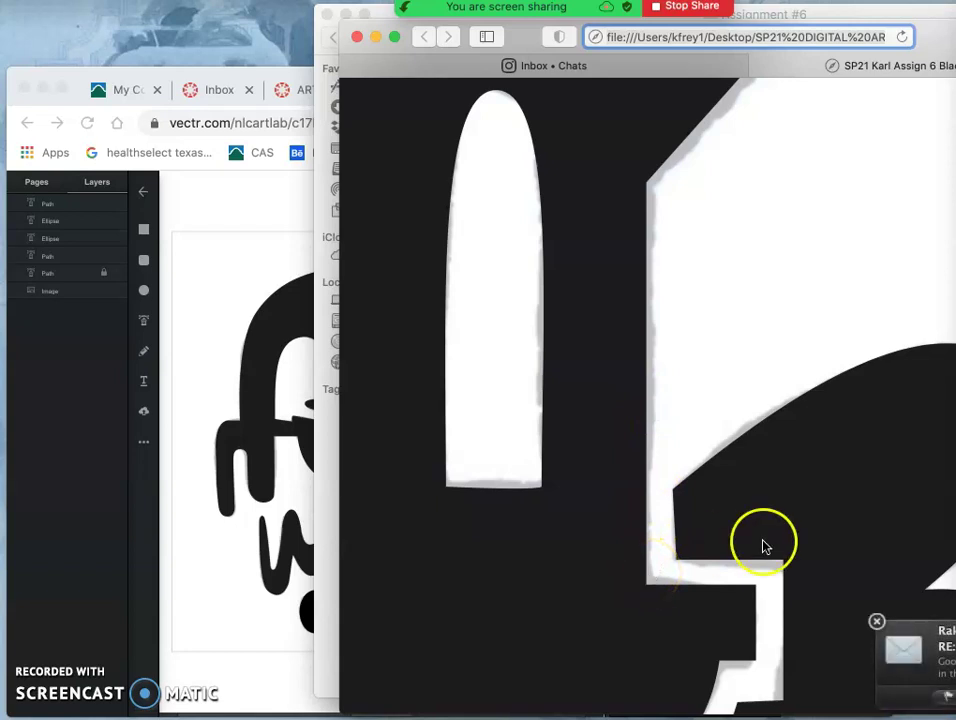
click(874, 621)
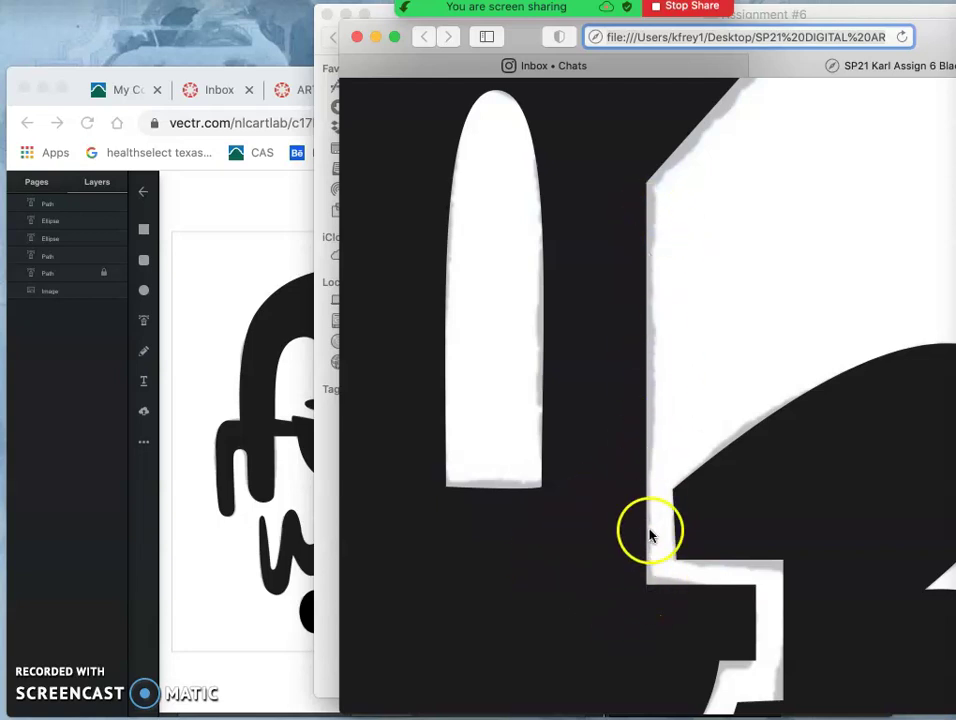
scroll(718, 660, down, 5)
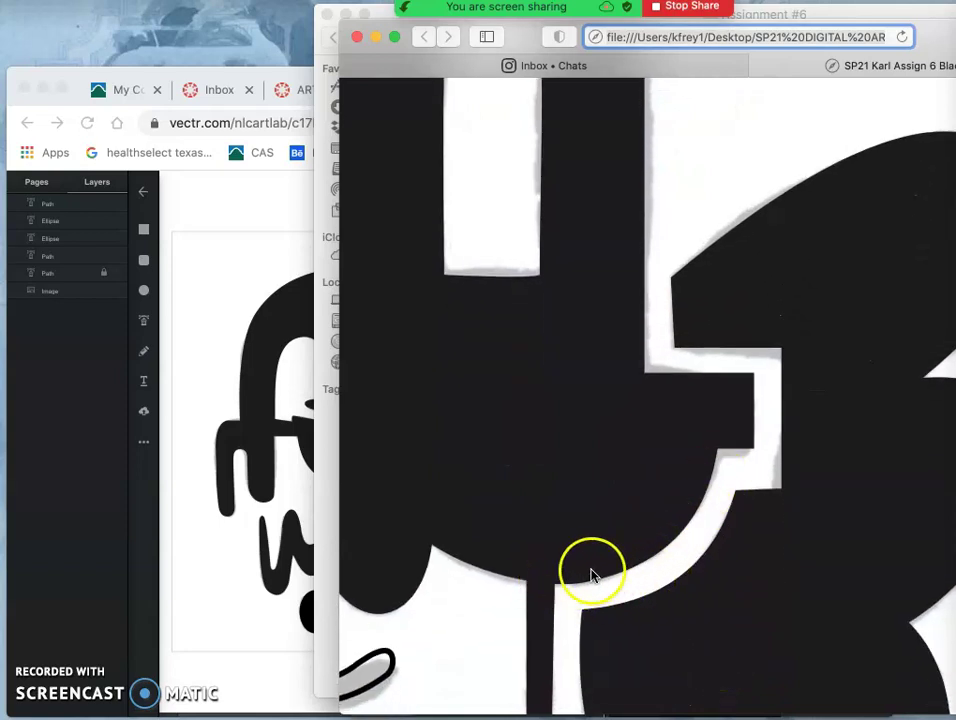
scroll(508, 566, left, 3)
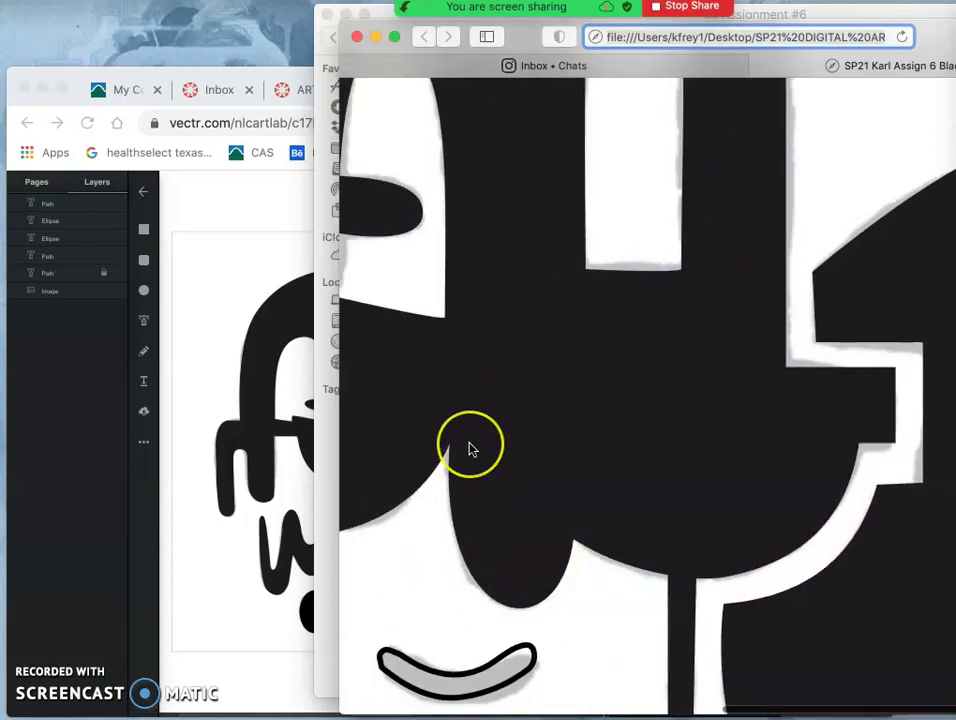
scroll(470, 448, left, 8)
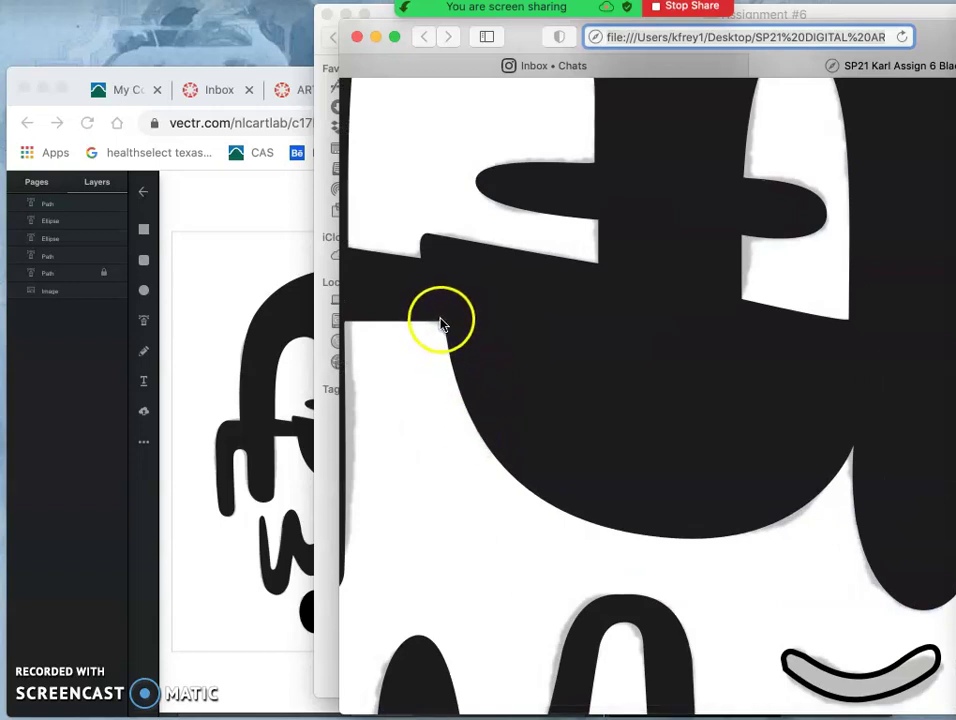
scroll(470, 301, left, 2)
scroll(470, 301, down, 5)
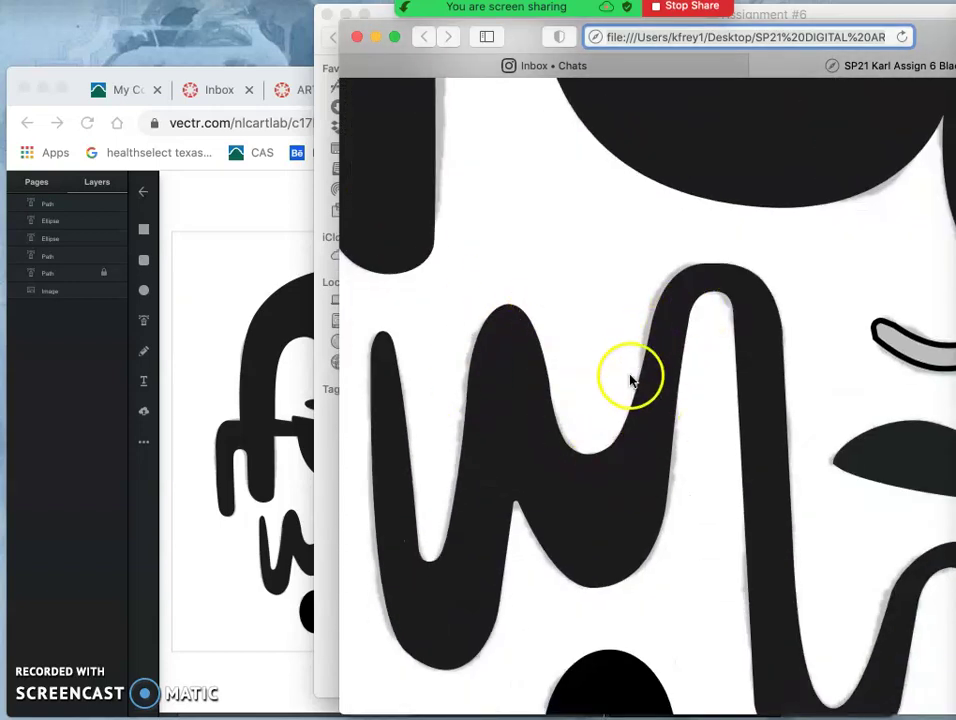
scroll(630, 405, down, 1)
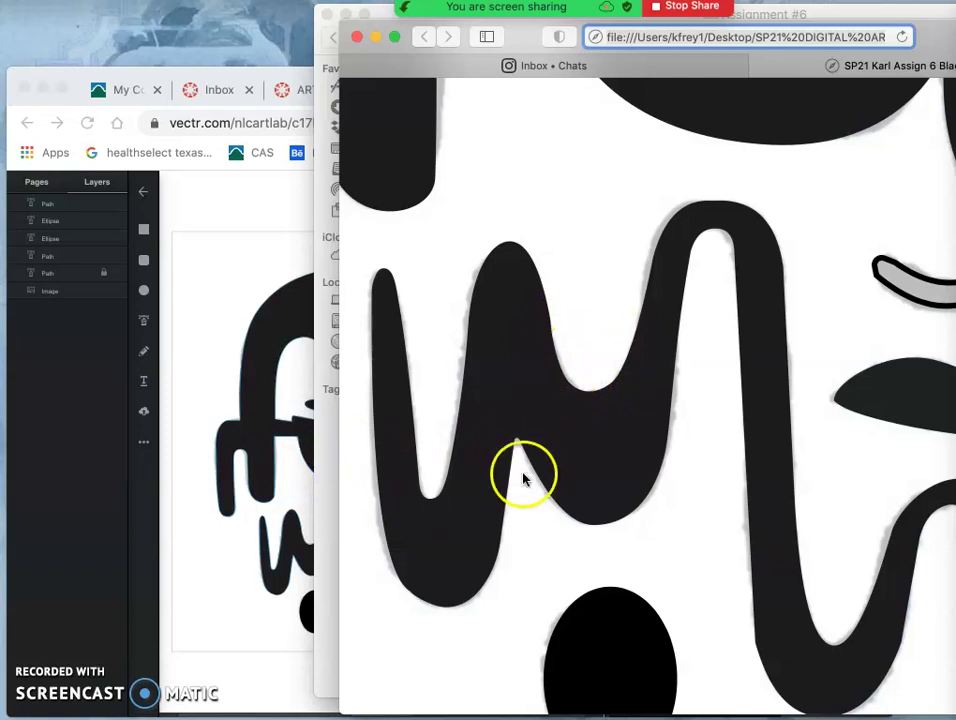
scroll(514, 479, down, 3)
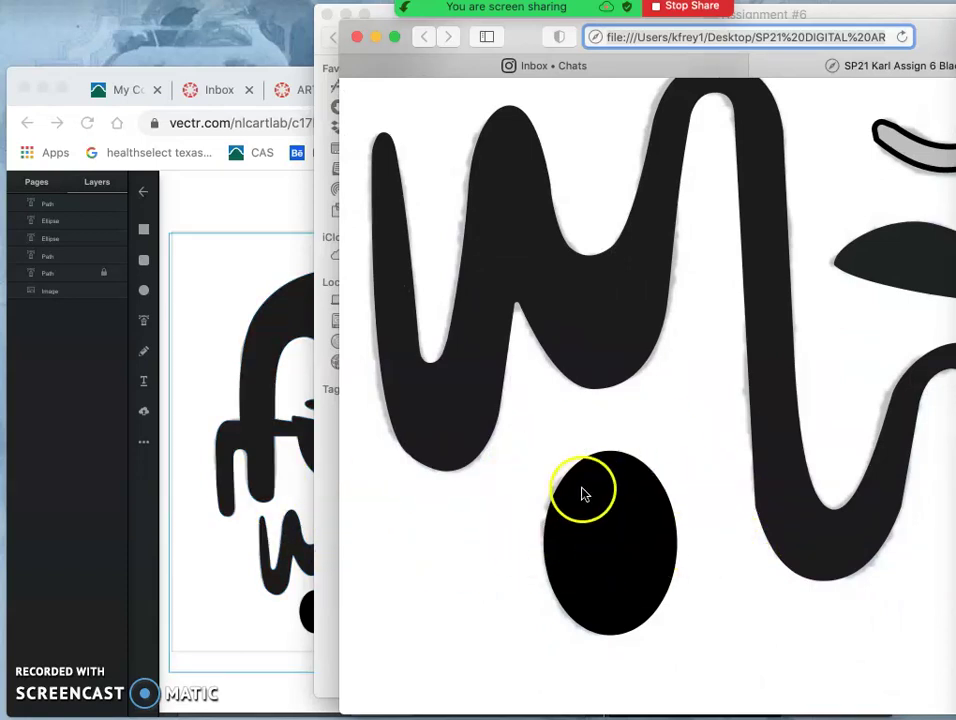
- Close the Safari preview and check the full file name of the black shapes SVG in the Assignment #6 folder
click(278, 508)
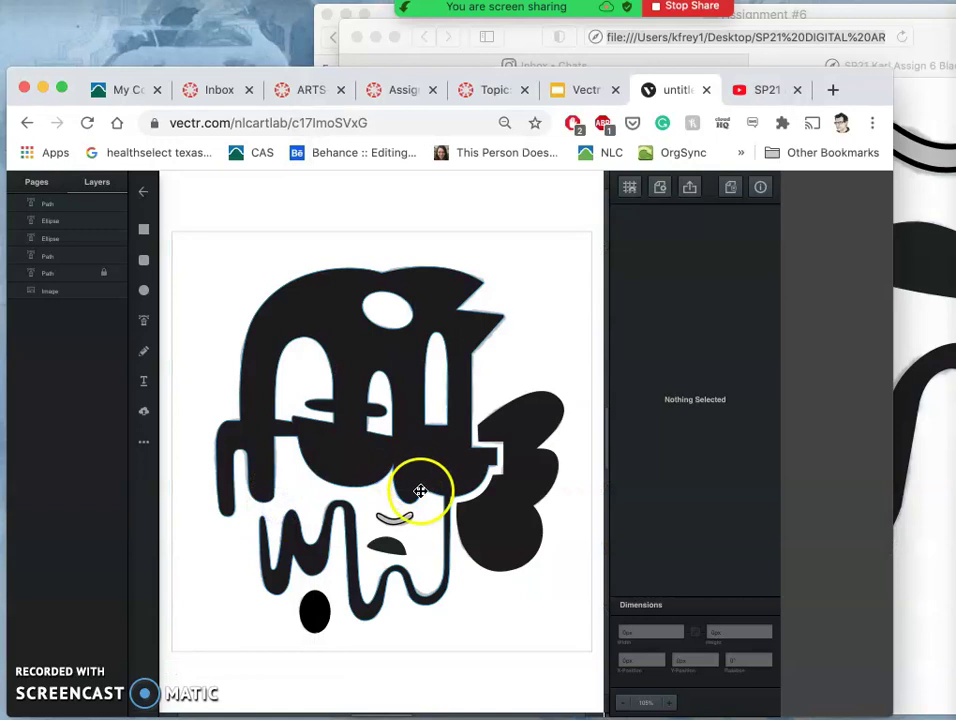
click(916, 319)
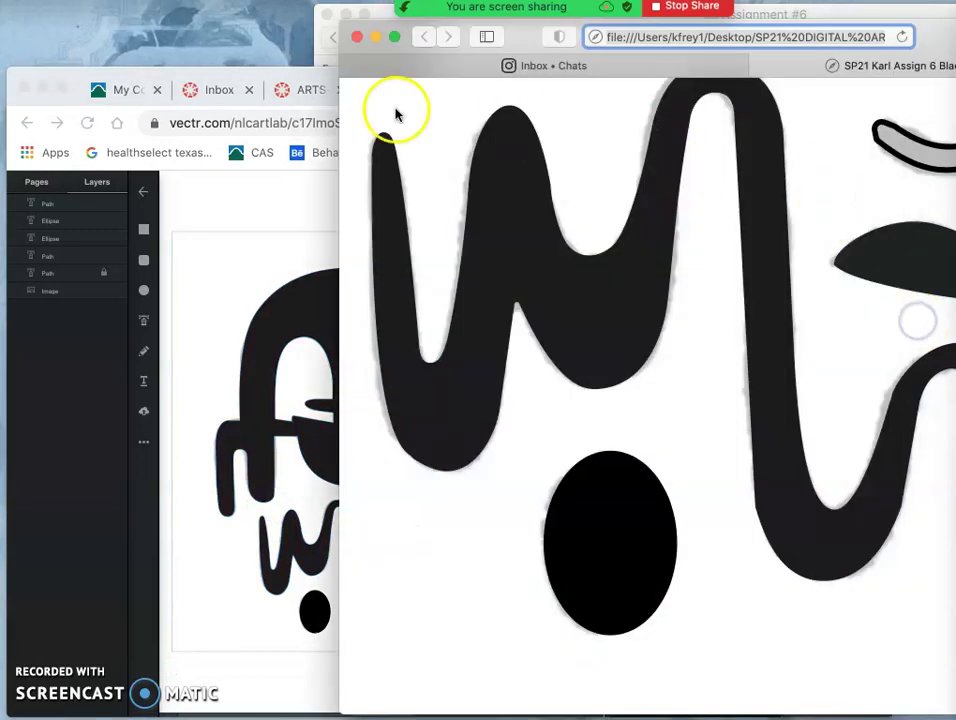
click(357, 37)
click(384, 14)
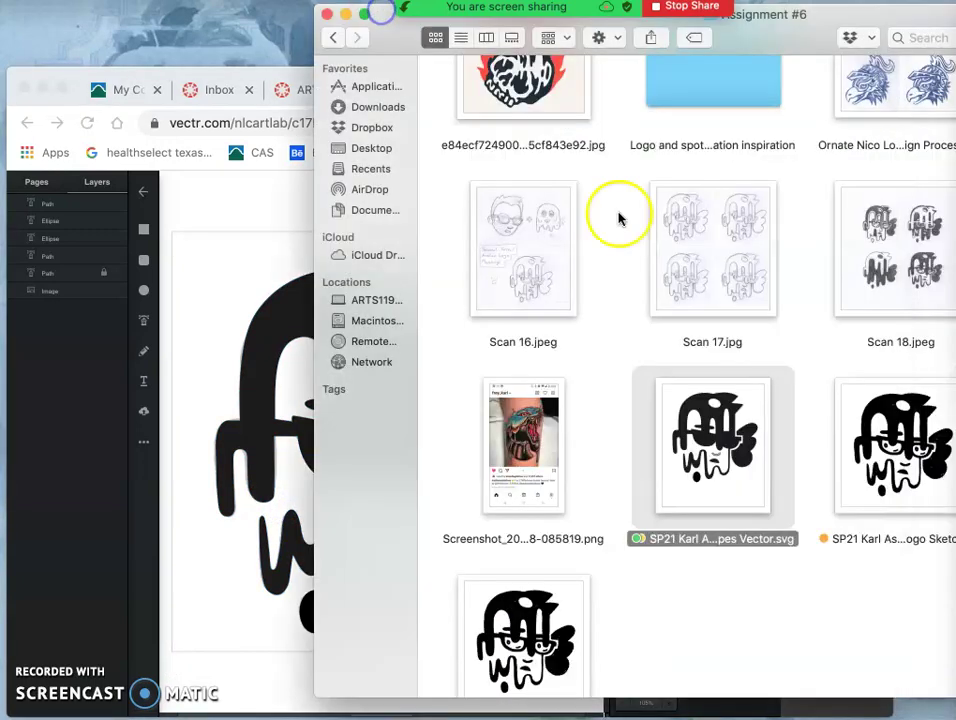
click(697, 553)
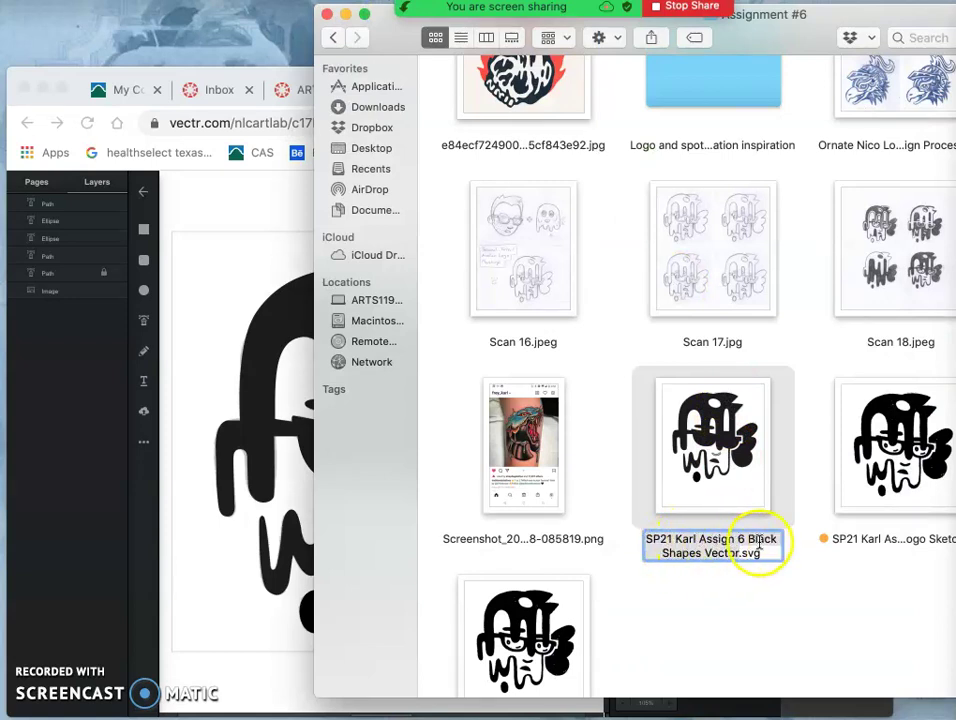
click(710, 587)
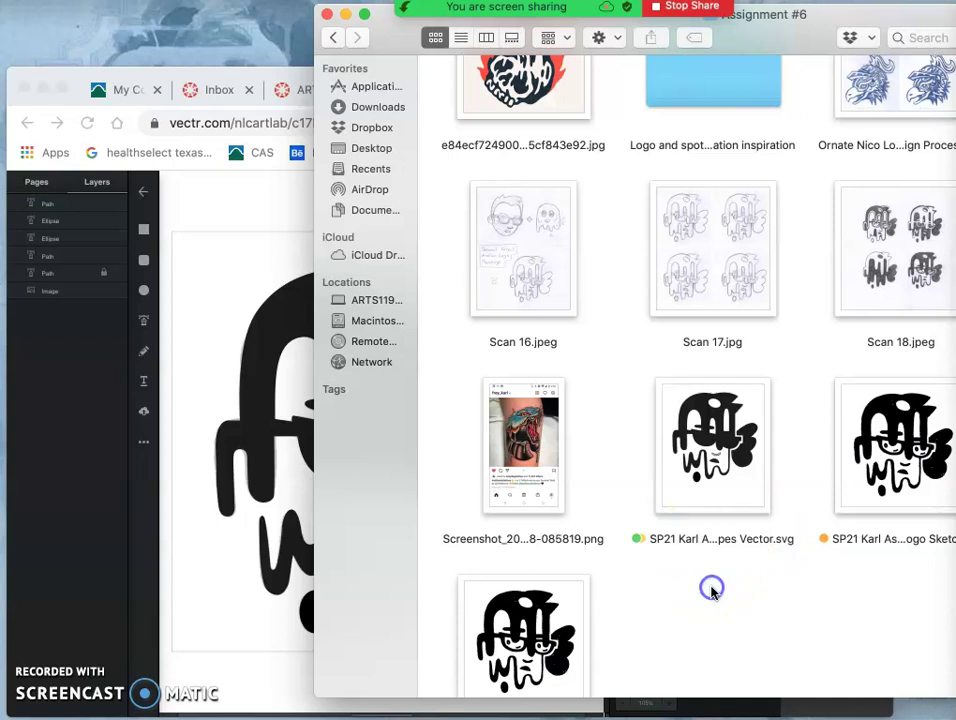
- Switch back to Vectr, create a new blank file and start importing a file into it
click(201, 373)
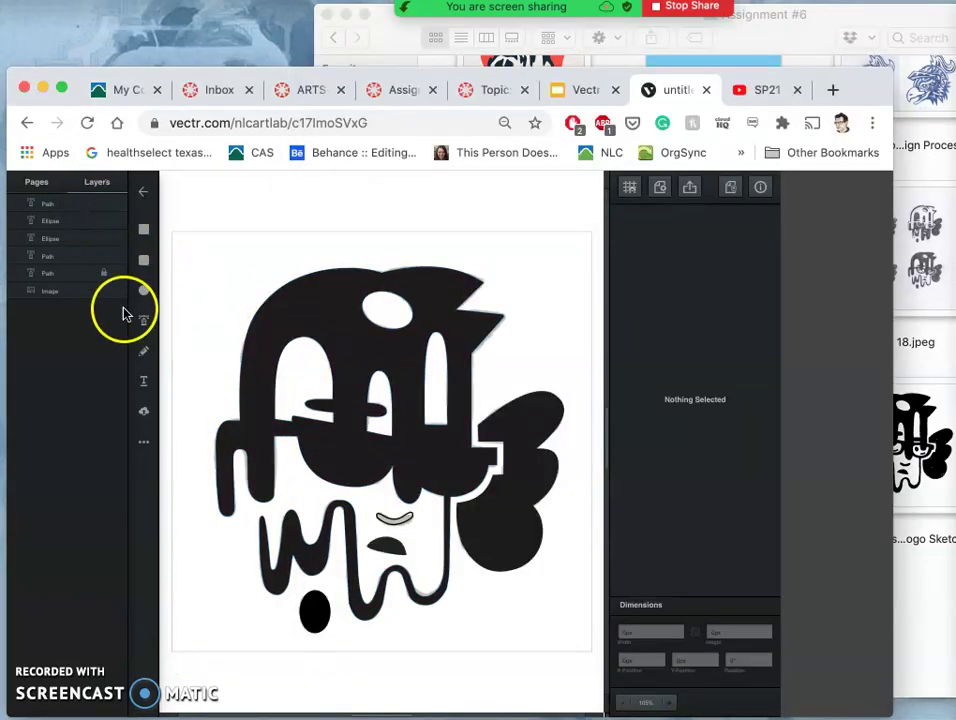
click(729, 192)
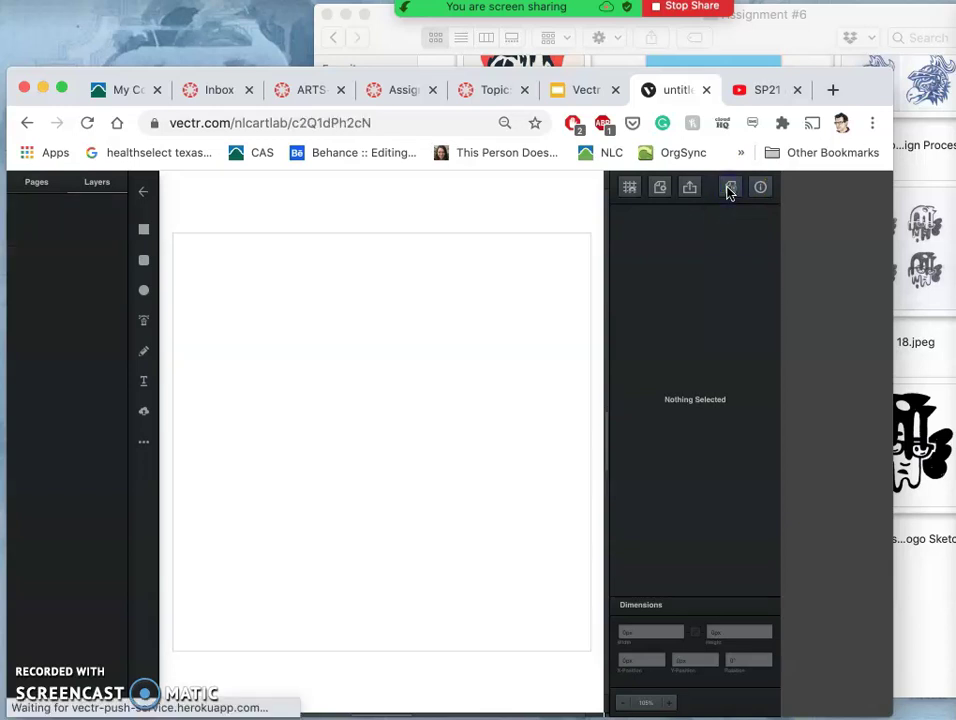
click(146, 417)
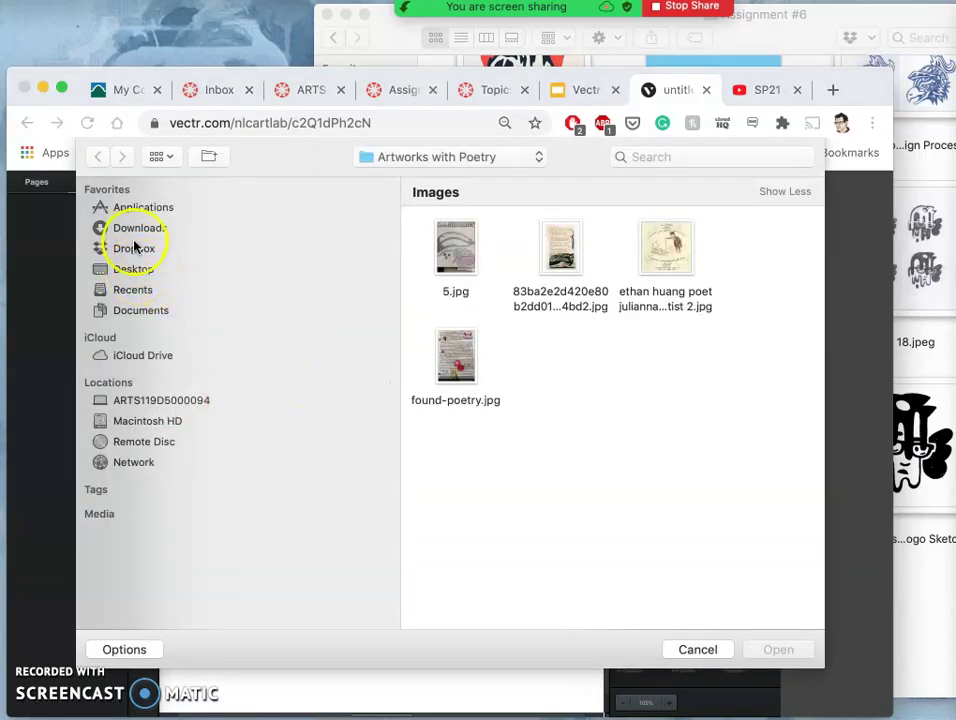
- Group the Desktop items by Date Last Opened and open the Assignment #6 folder inside SP21 DIGITAL ART I
click(130, 269)
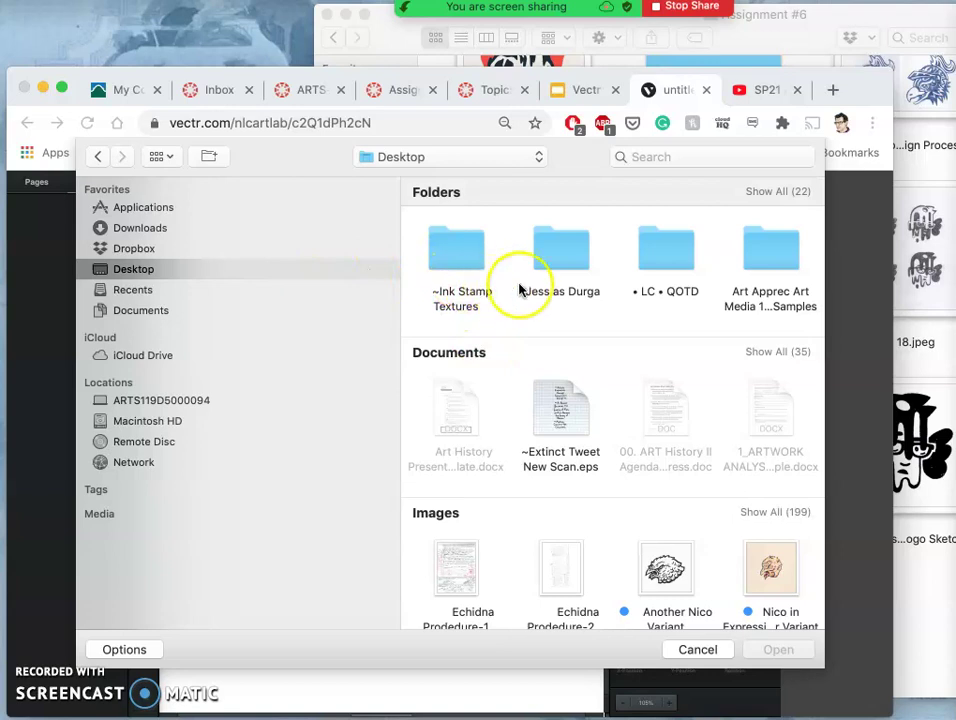
scroll(600, 295, right, 4)
scroll(622, 298, right, 10)
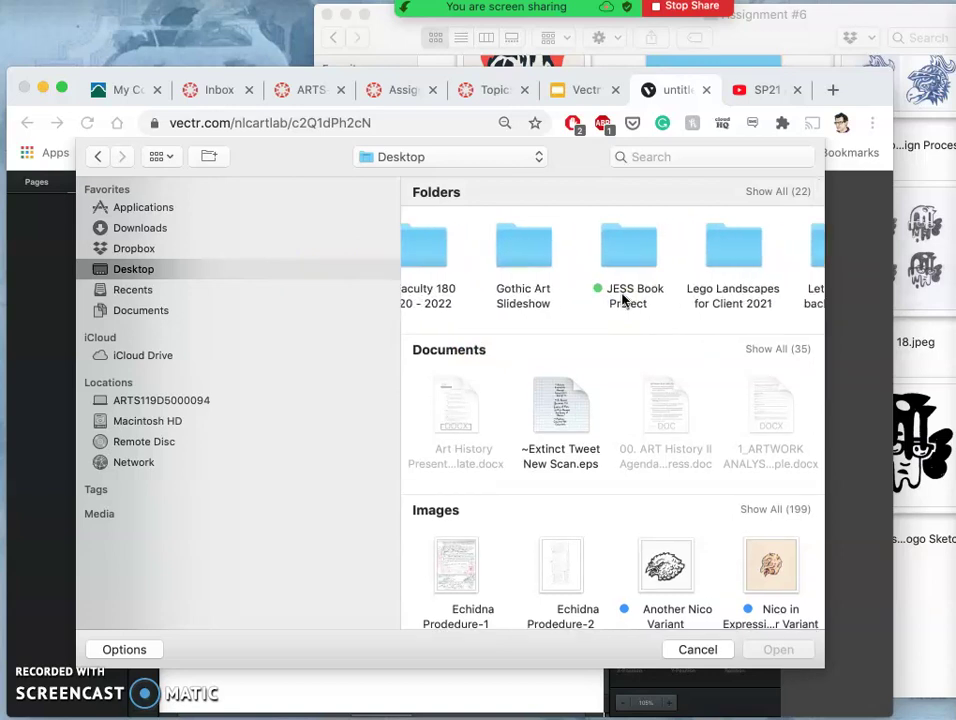
scroll(622, 298, right, 6)
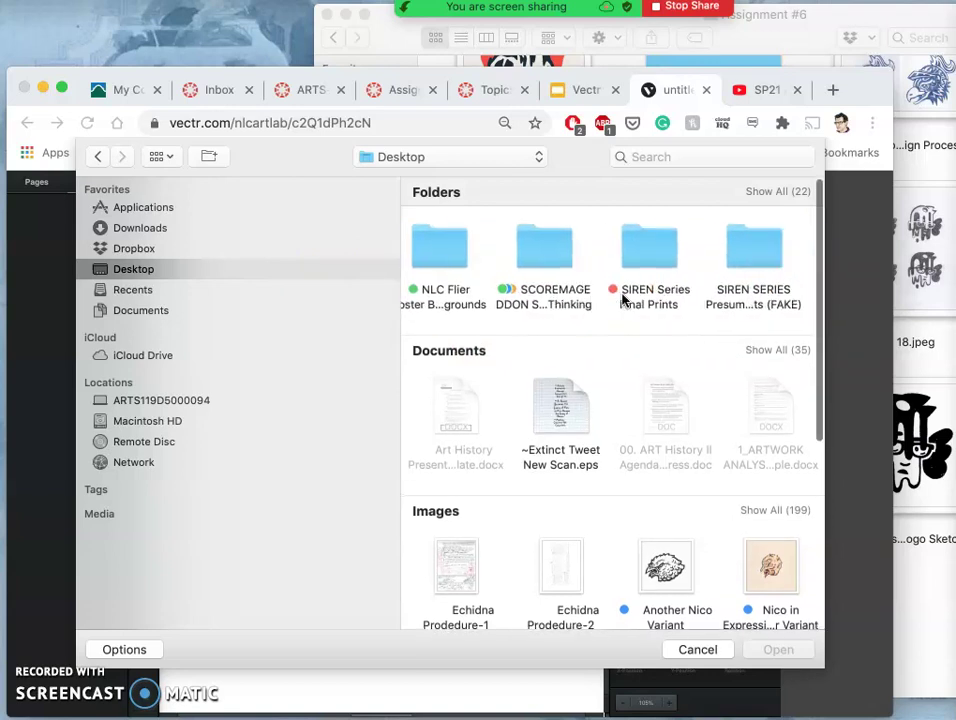
click(168, 158)
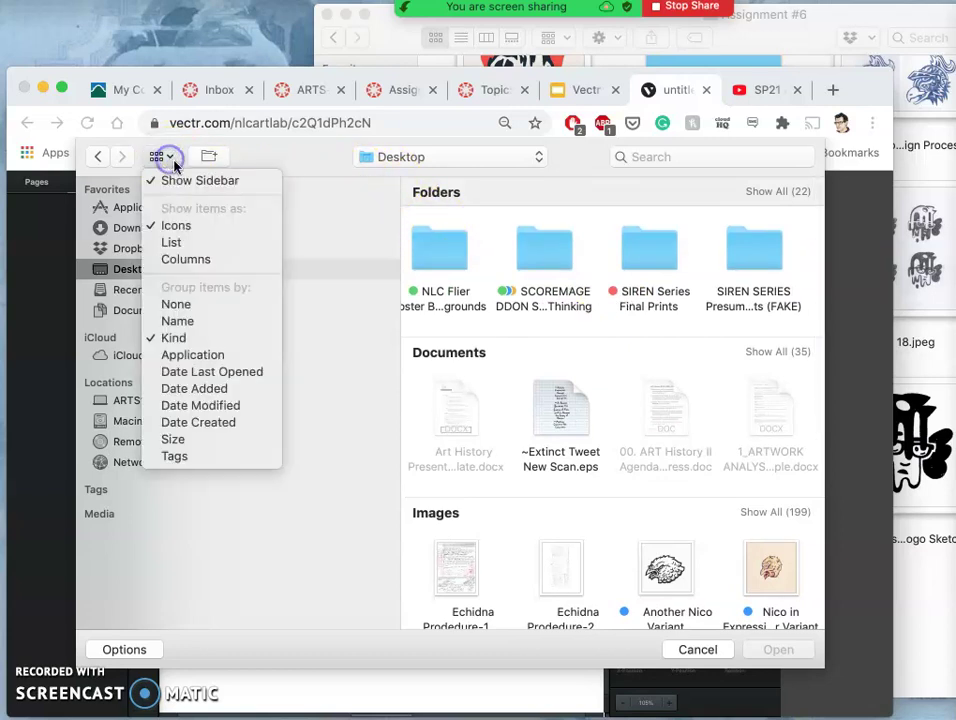
click(203, 322)
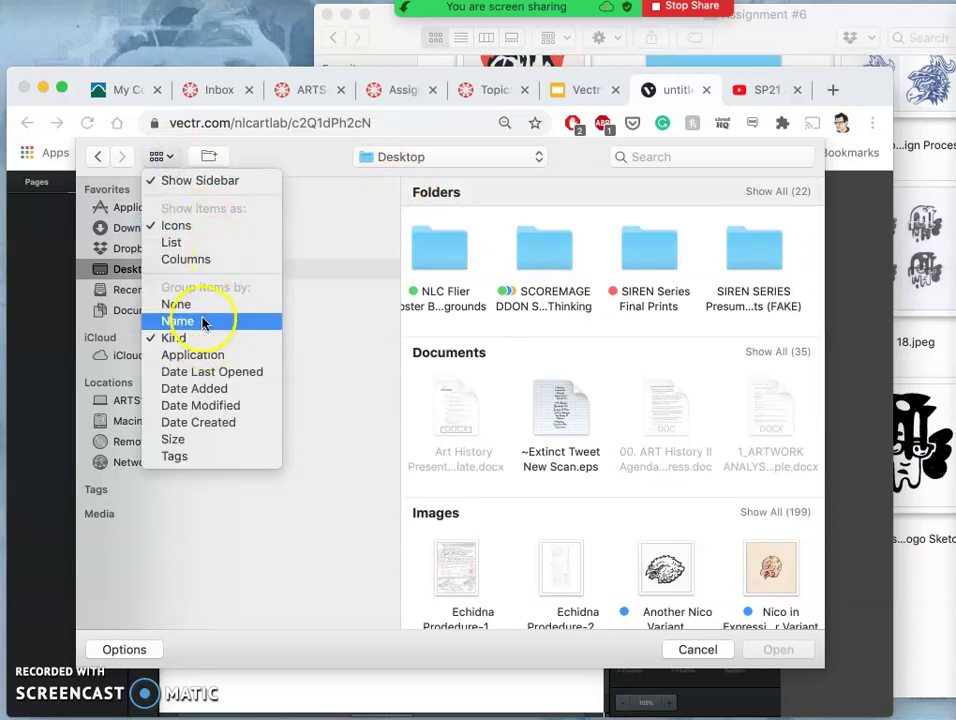
click(201, 373)
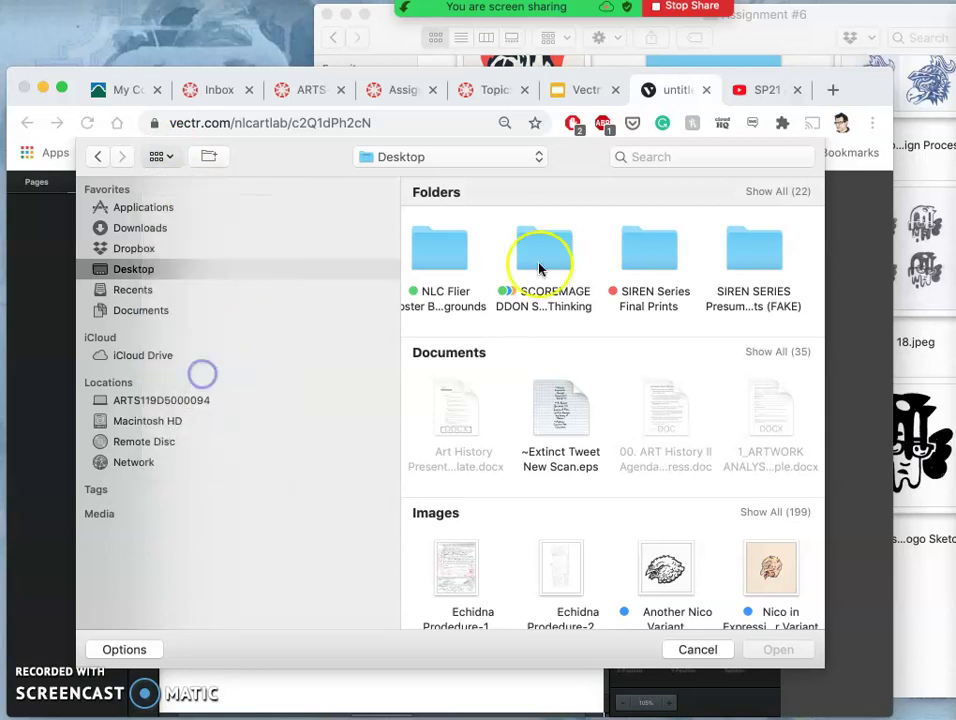
double_click(575, 262)
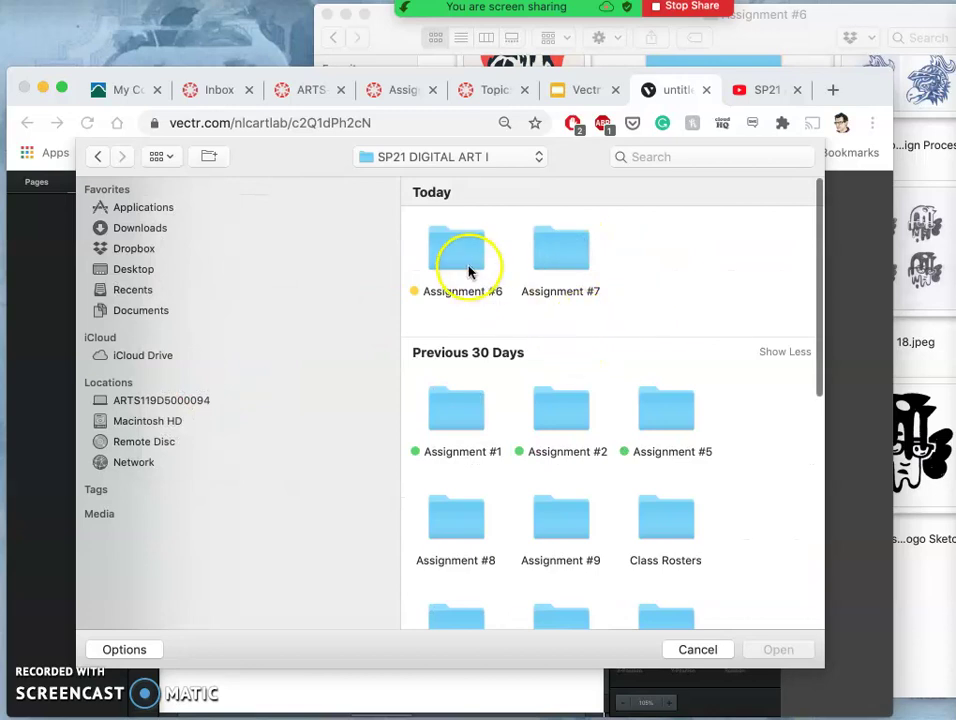
double_click(463, 260)
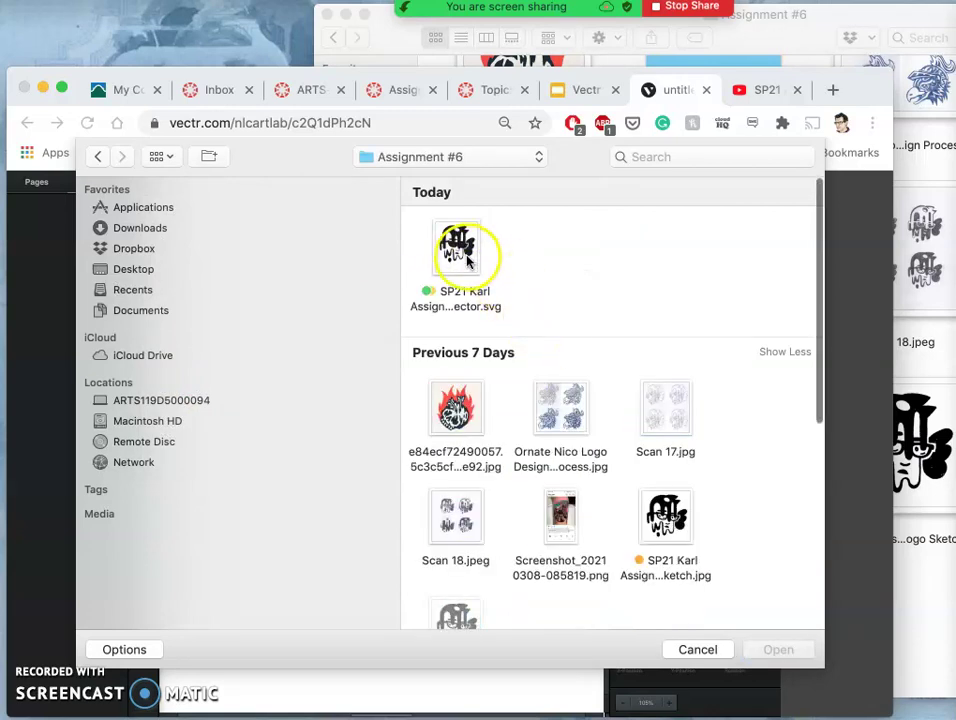
- Try twice to import the black shapes vector SVG from the Assignment #6 folder into the blank file
click(468, 252)
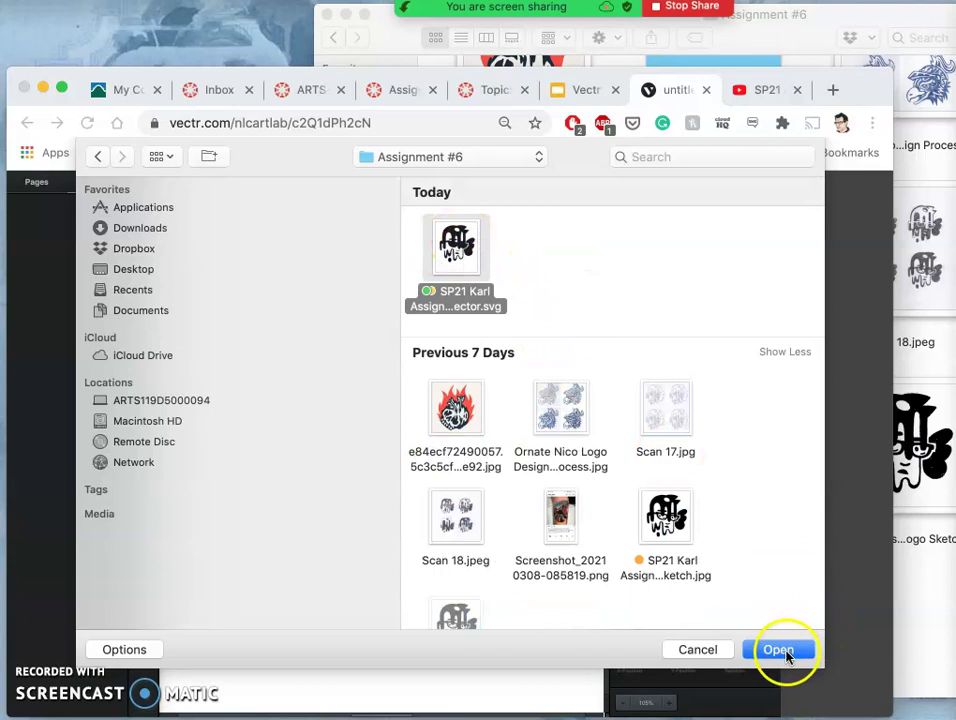
click(785, 652)
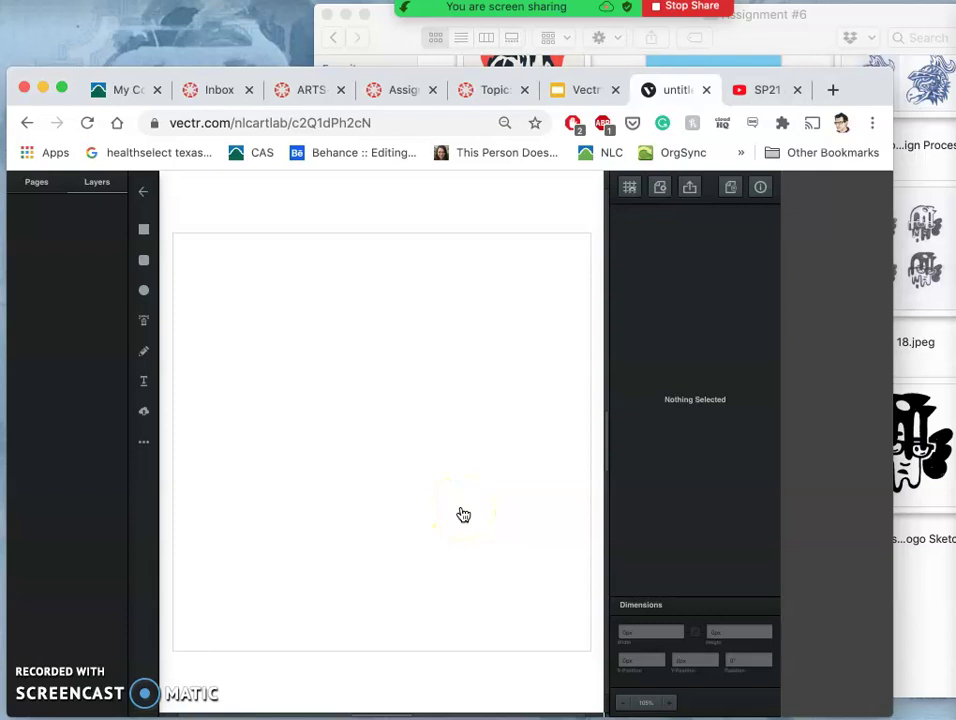
click(473, 467)
click(145, 419)
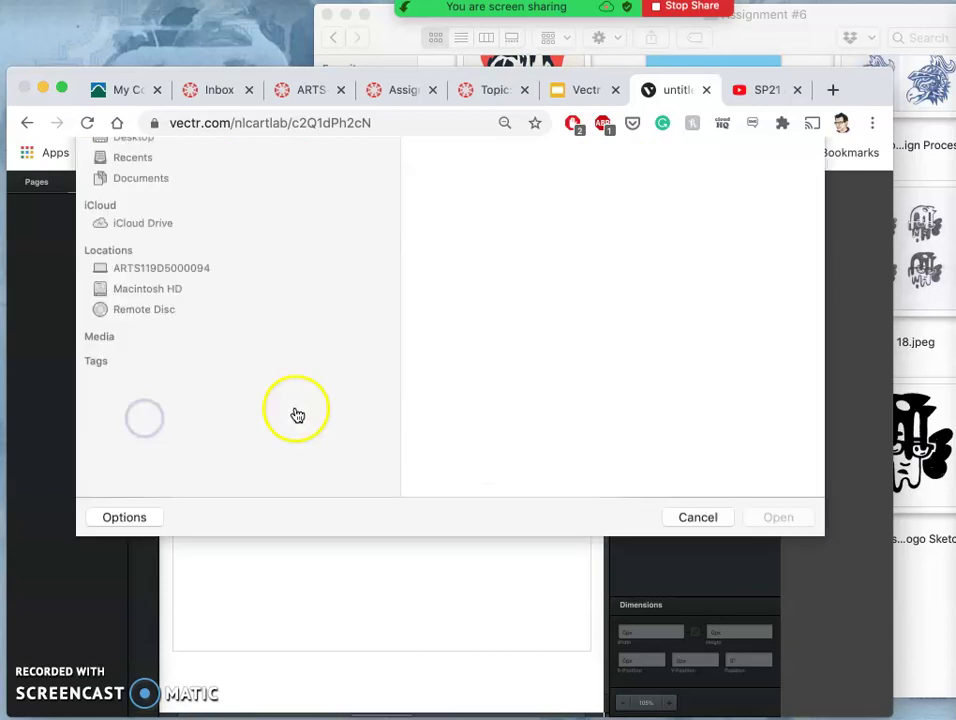
click(466, 255)
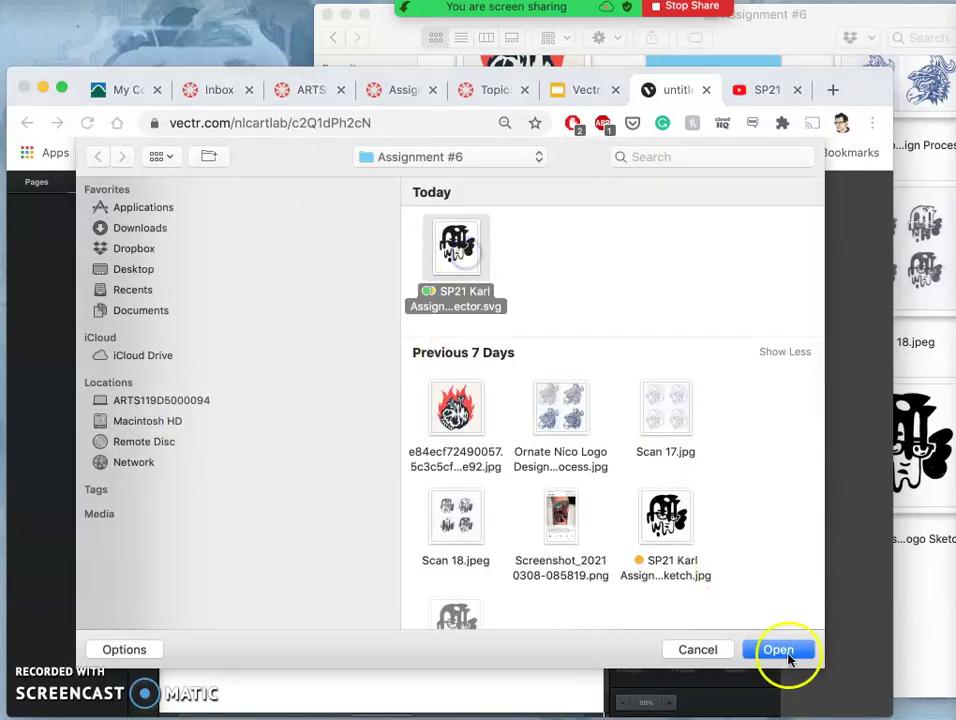
click(782, 648)
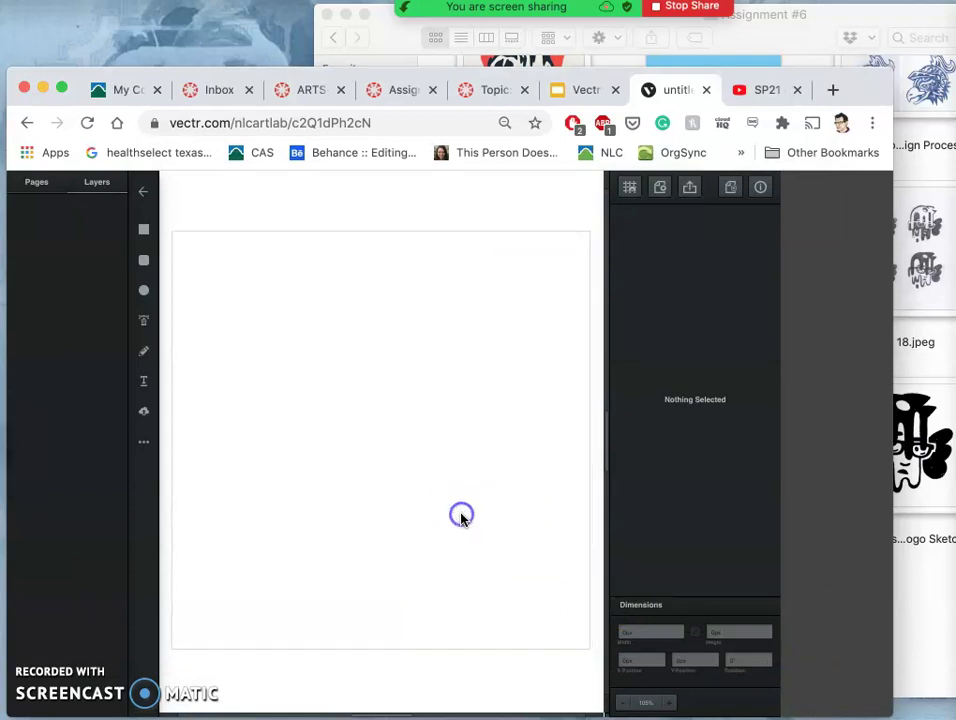
click(424, 460)
- Open the black shapes vector SVG from the Assignment #6 folder in Adobe Illustrator CC and dismiss the import warning
click(910, 361)
right_click(740, 450)
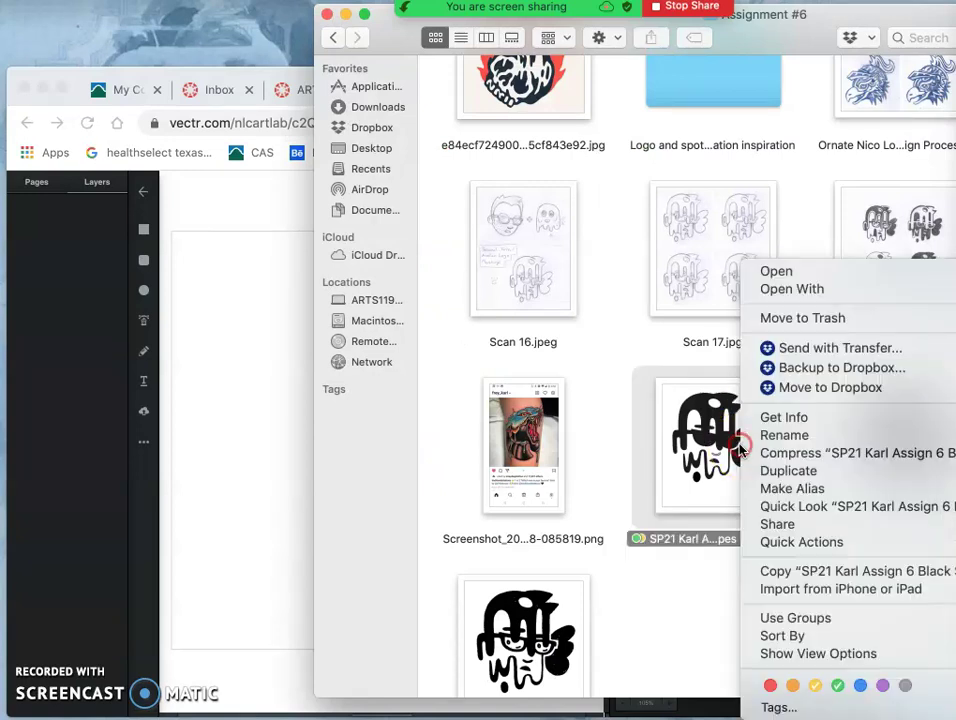
mouse_move(762, 292)
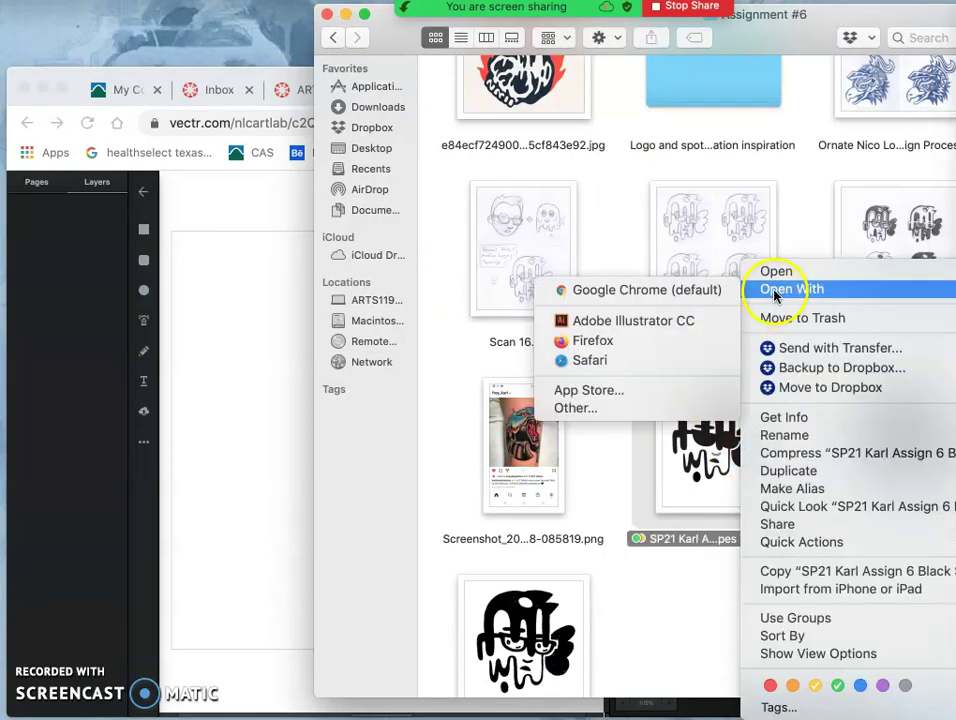
click(690, 325)
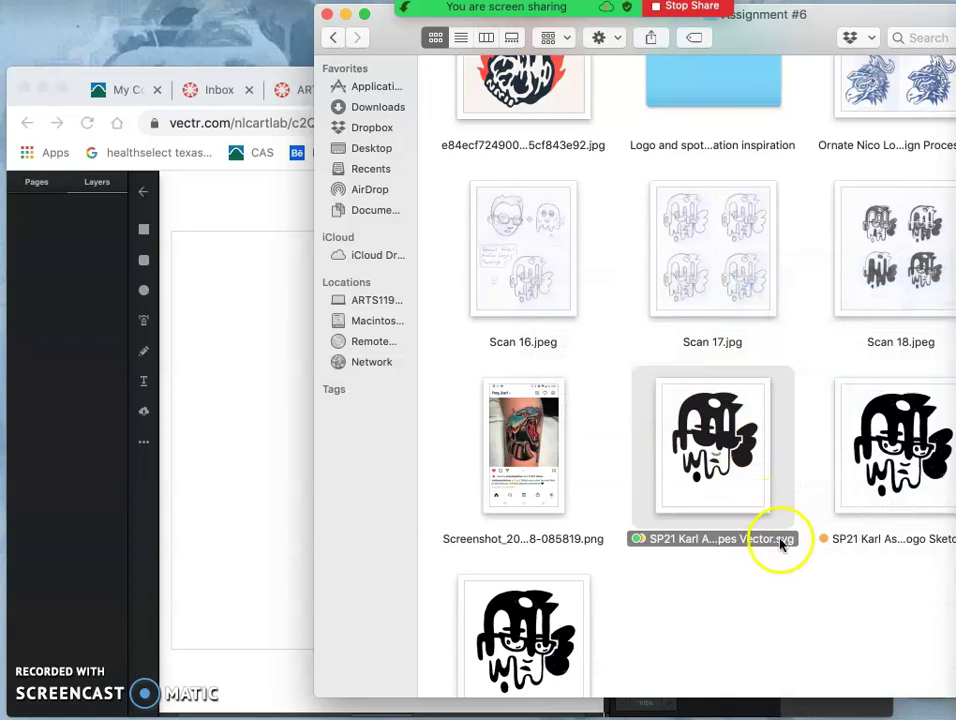
drag(780, 541, 262, 426)
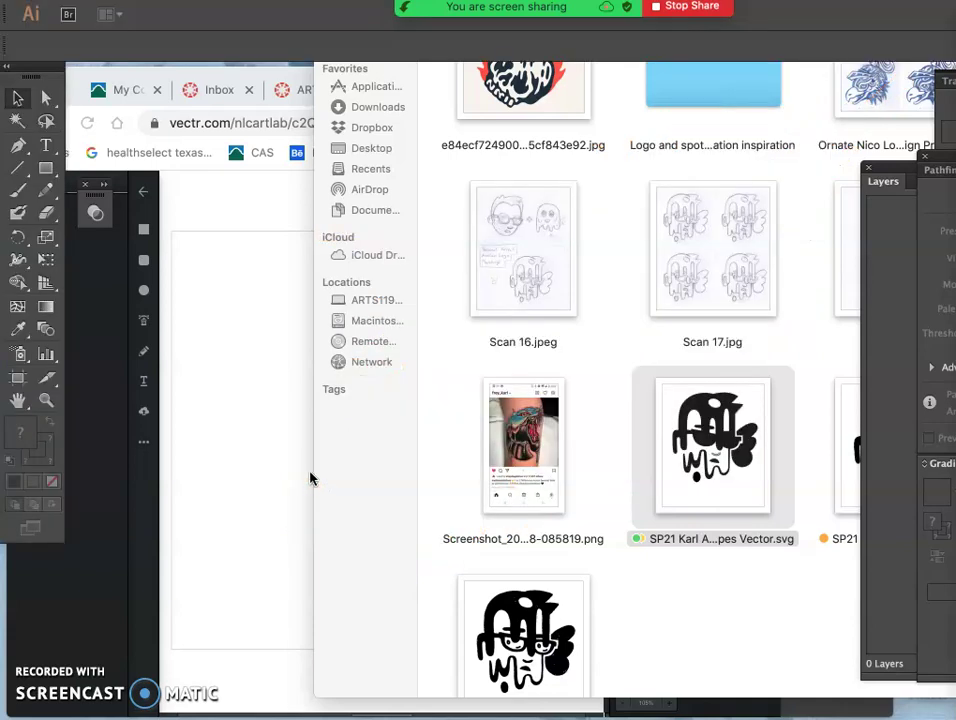
click(265, 427)
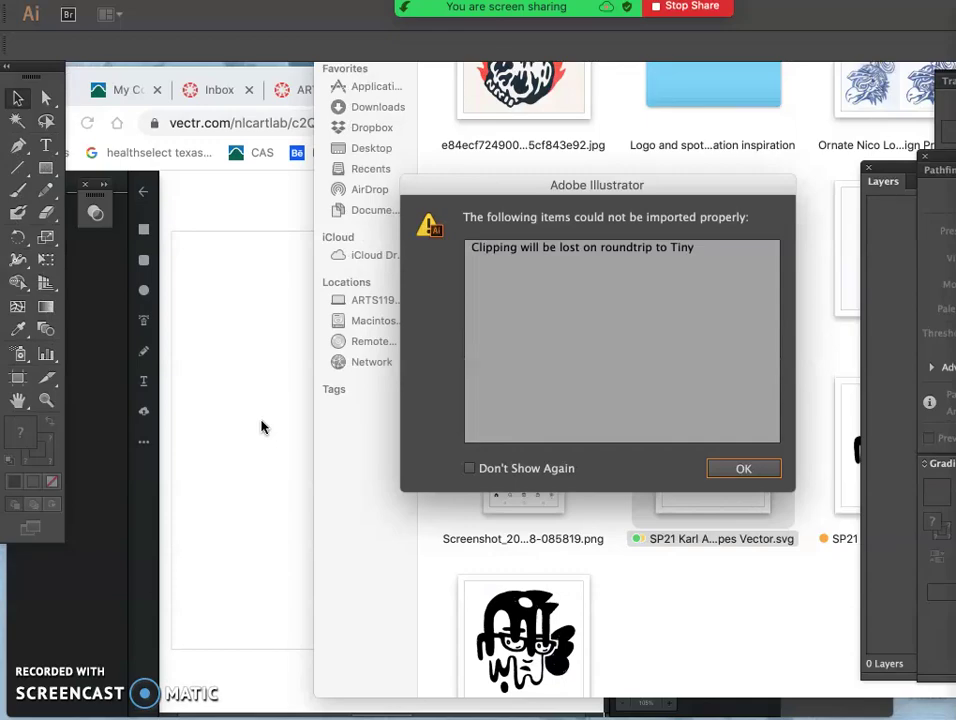
click(750, 467)
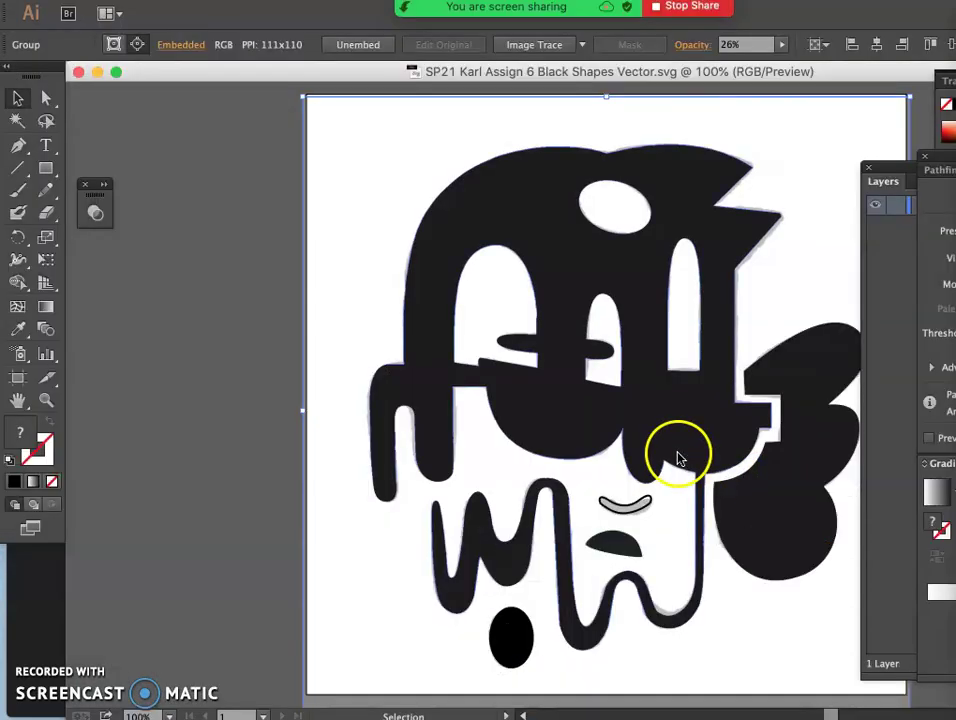
- Bring the full Layers list into view and expand Layer 1 and its nested groups down to the individual shapes
scroll(663, 298, right, 1)
scroll(663, 299, right, 8)
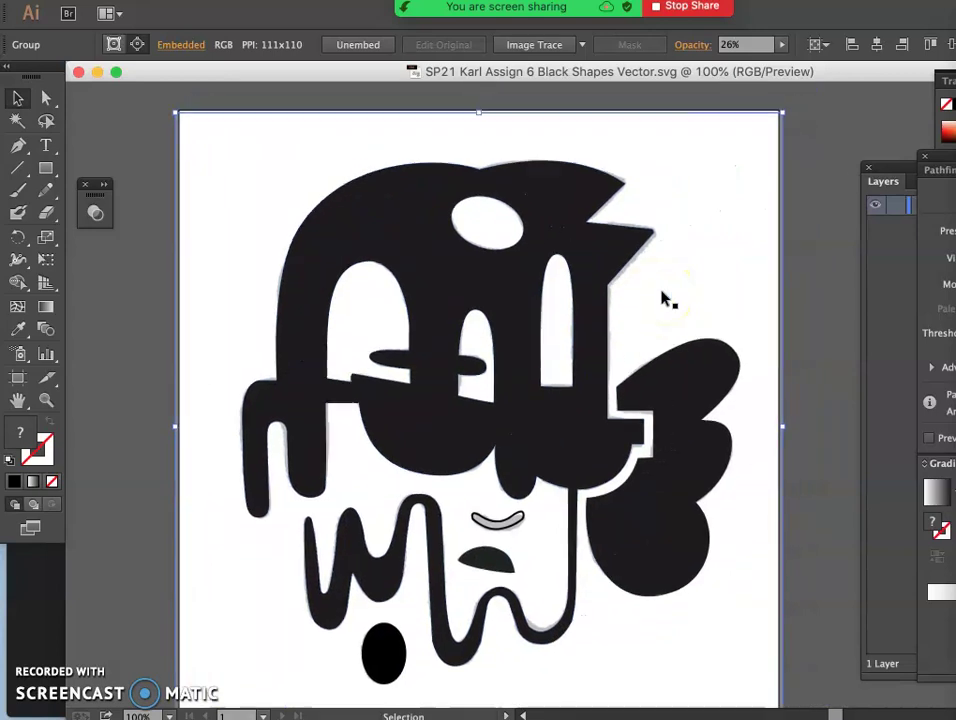
drag(881, 183, 657, 167)
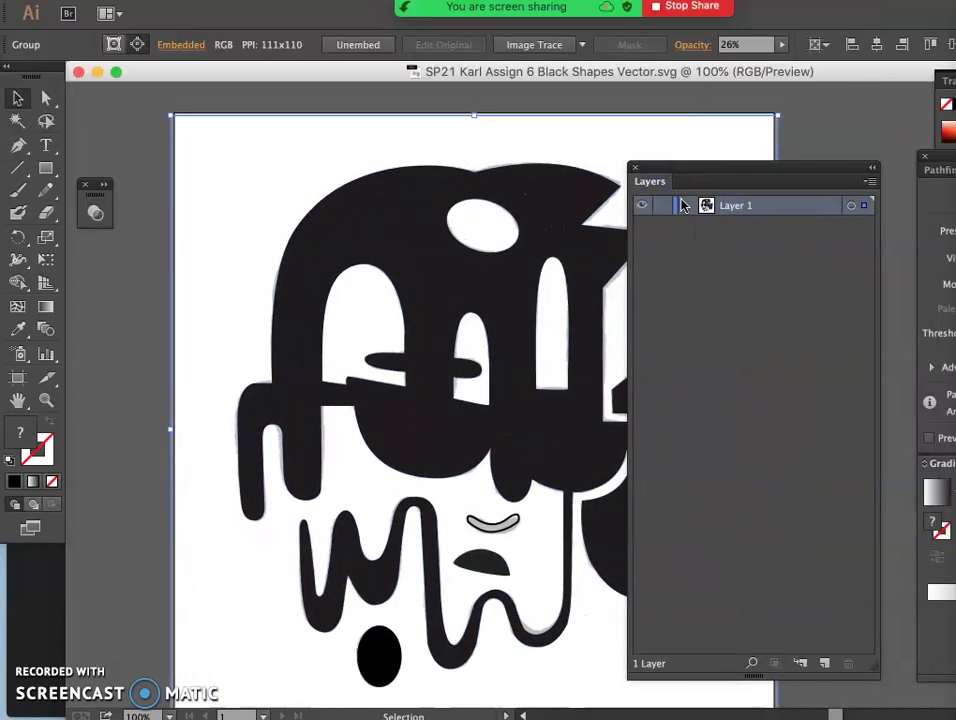
click(687, 206)
click(705, 225)
click(723, 245)
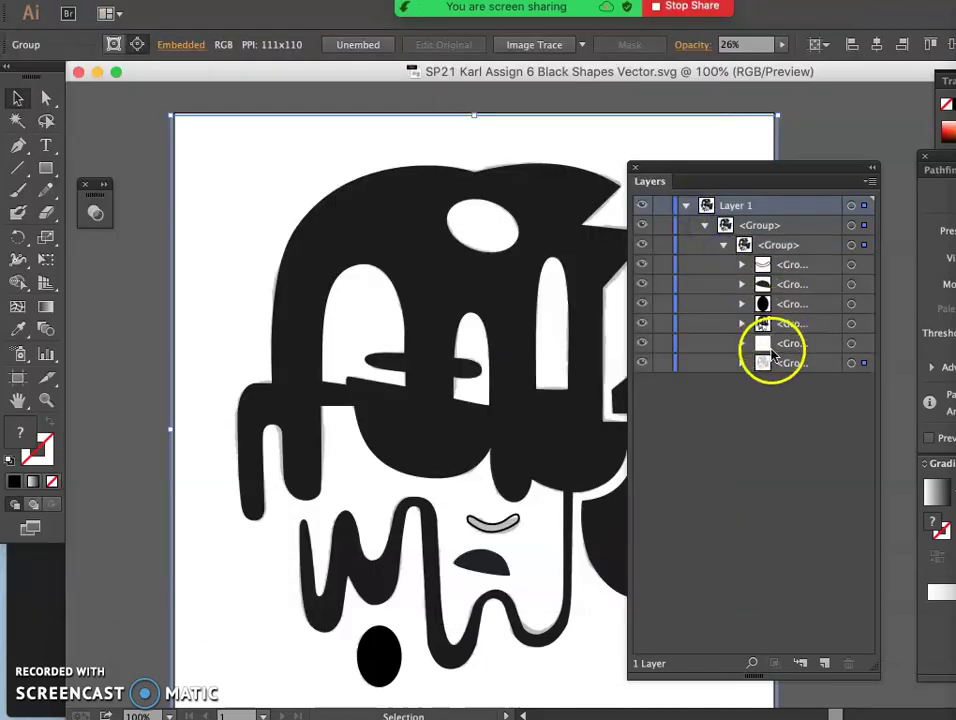
- Toggle the visibility of the head shape and sketch groups, then close the Illustrator document without saving
click(643, 325)
click(643, 325)
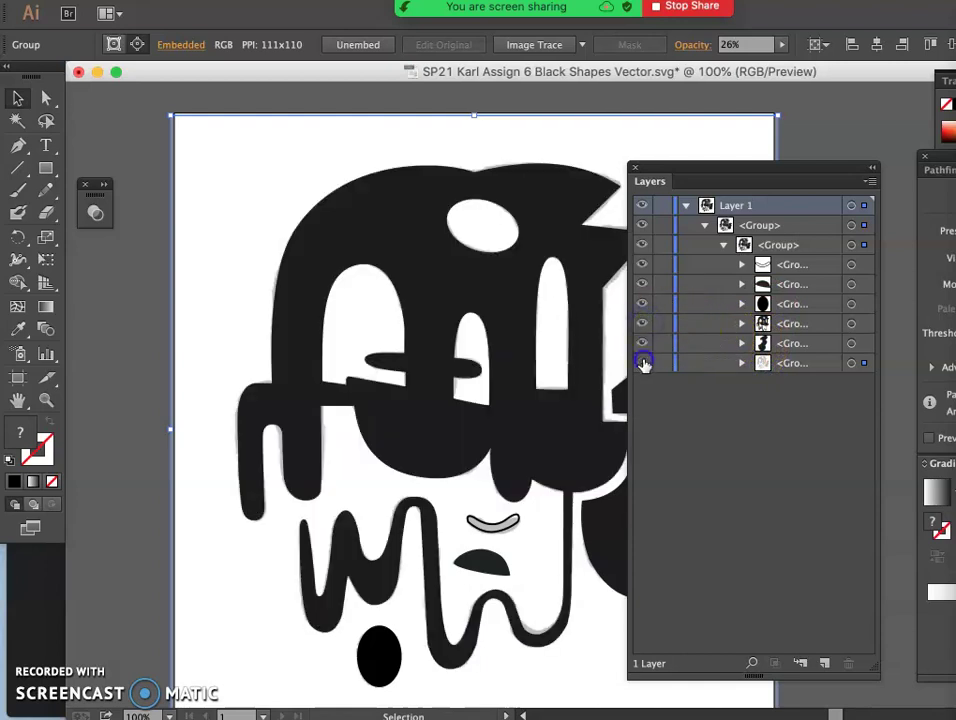
click(643, 363)
click(643, 363)
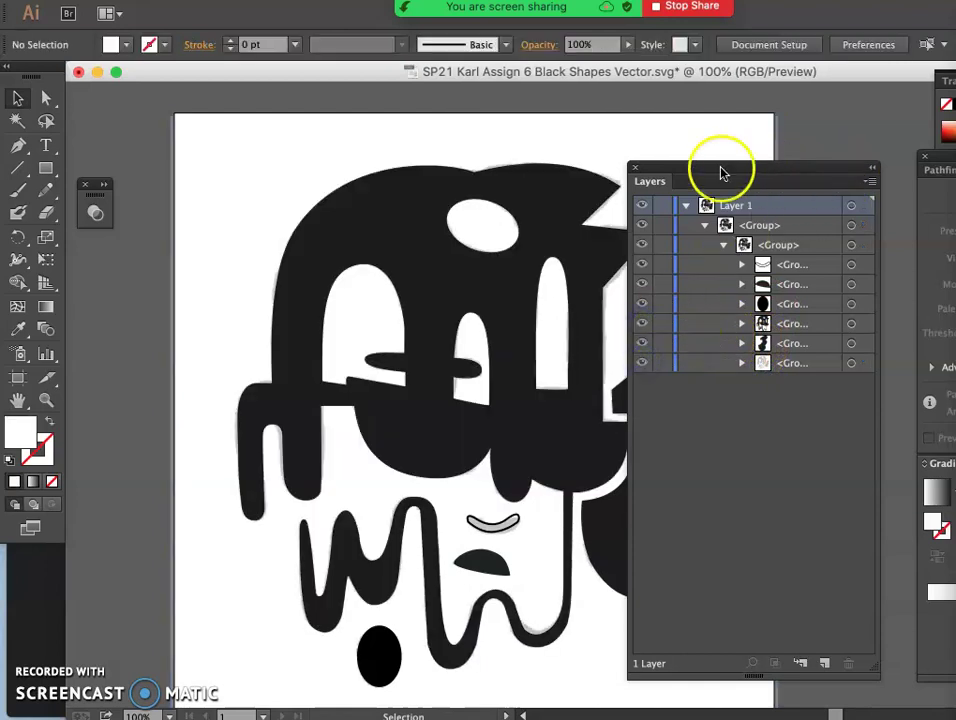
click(78, 72)
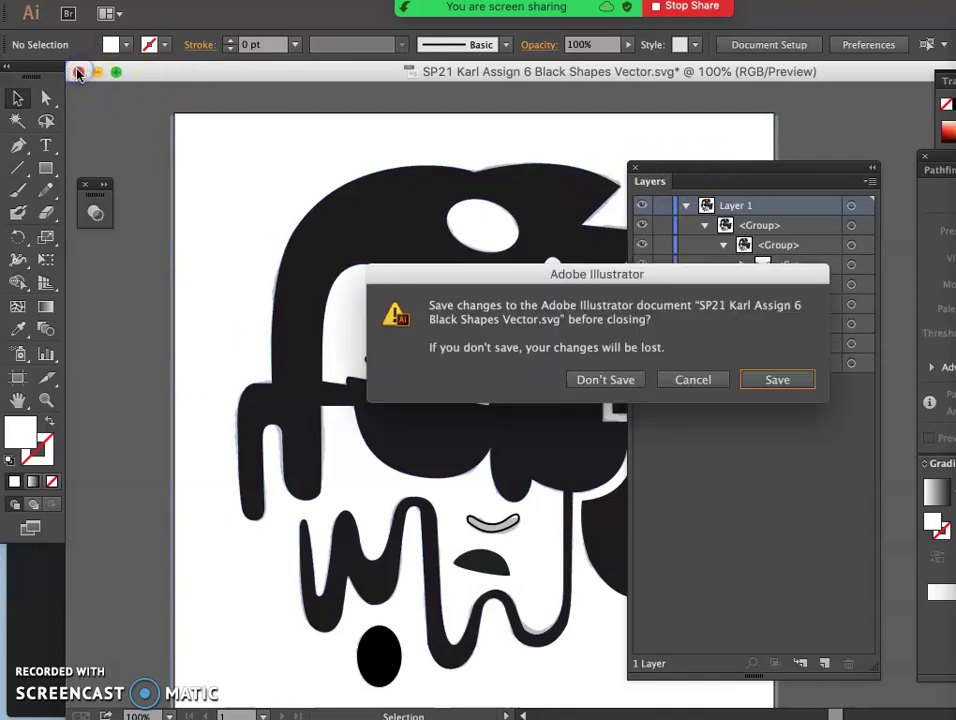
click(617, 381)
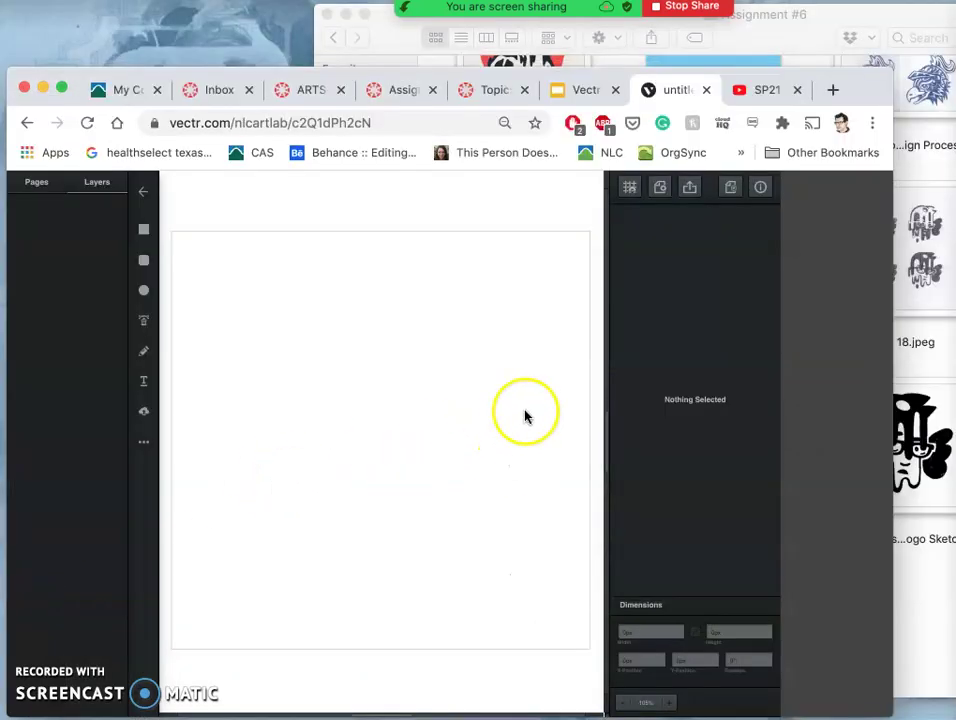
- Check the help options in Vectr, then leave the blank file and return to the original logo file
click(760, 189)
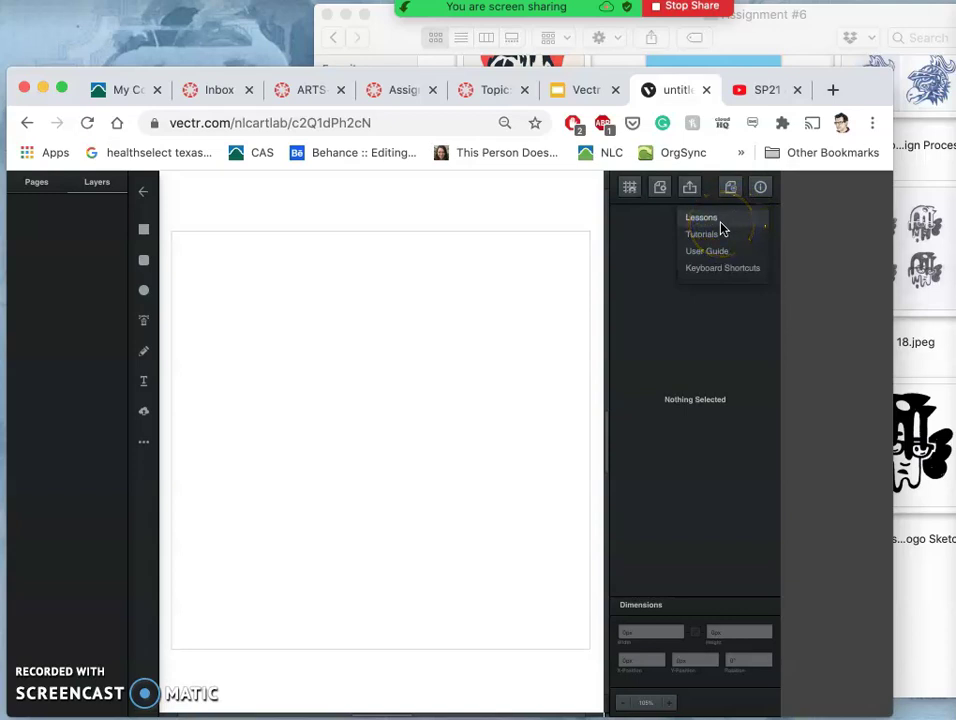
click(762, 189)
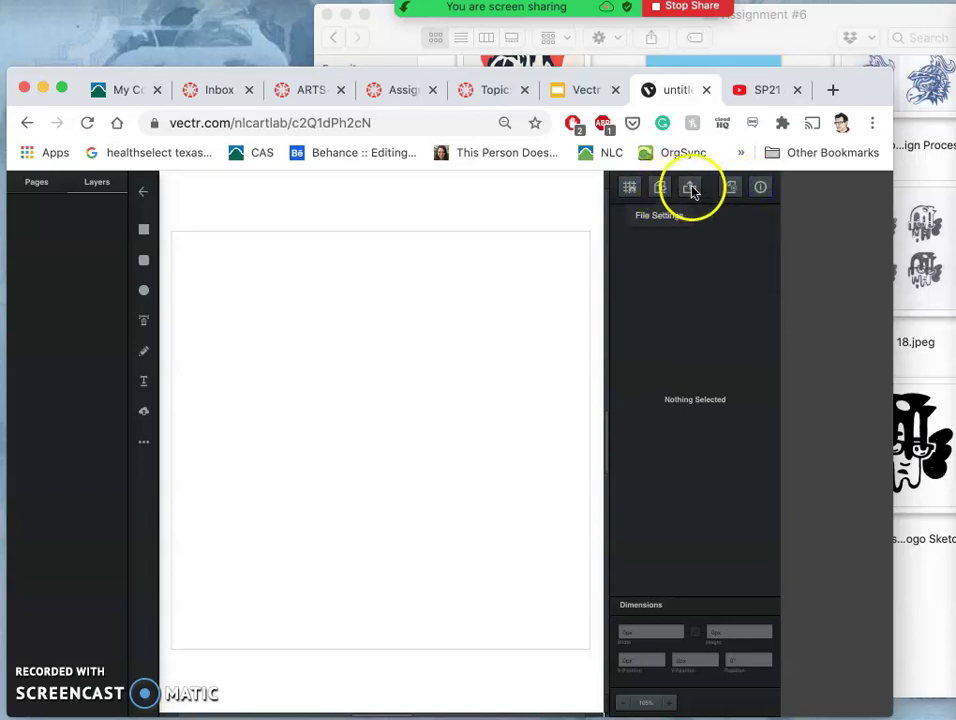
click(28, 122)
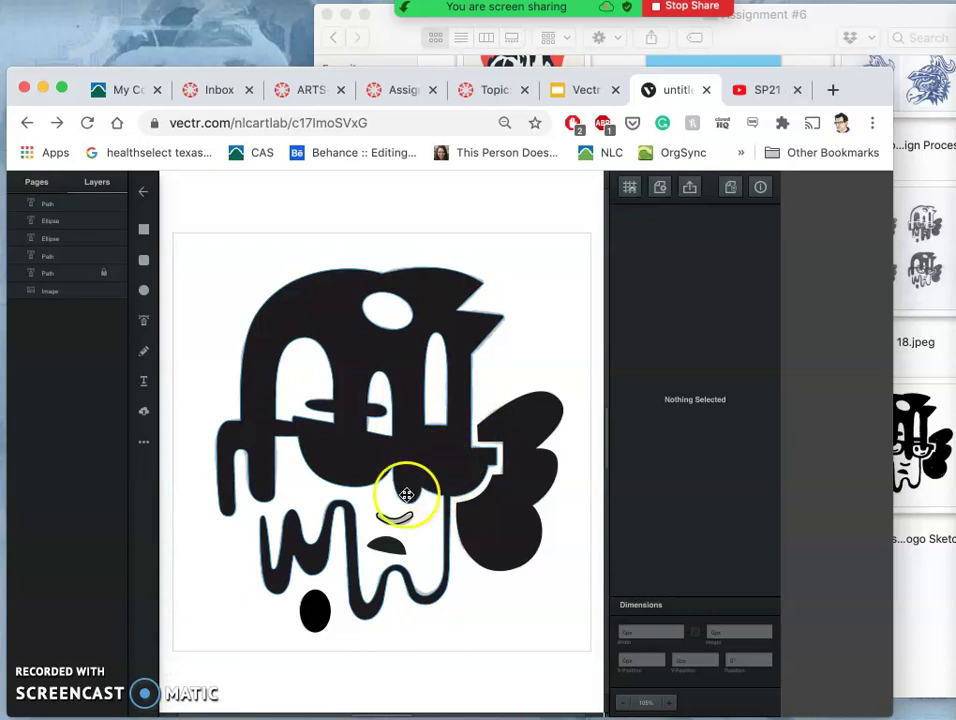
- Inspect the logo's glasses and mouth up close, then return to the whole drawing and widen the browser window
scroll(422, 485, up, 5)
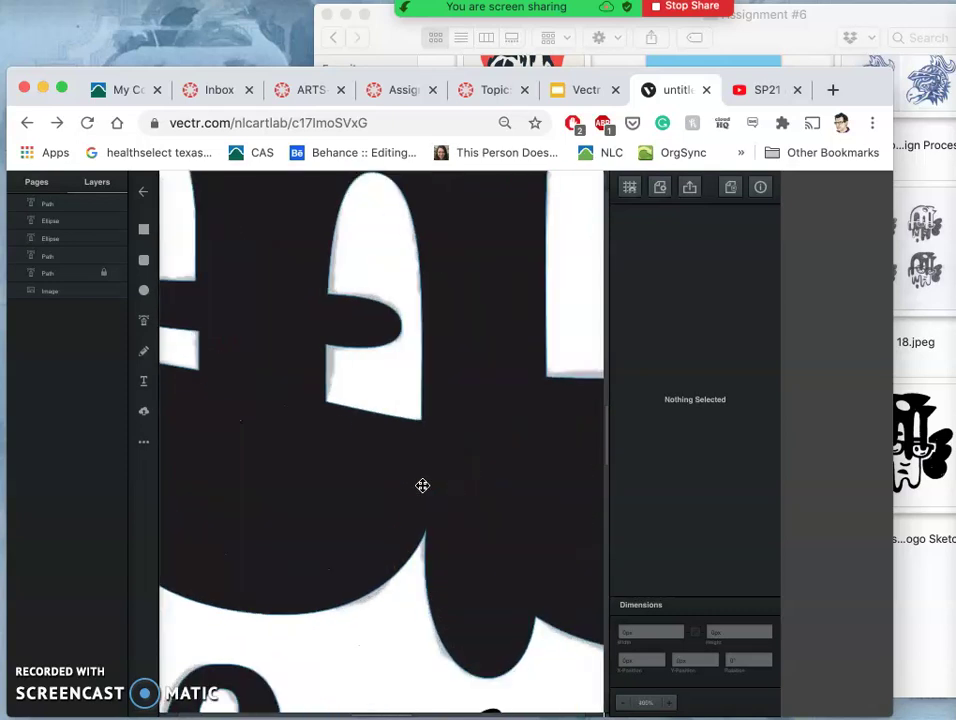
scroll(388, 465, down, 5)
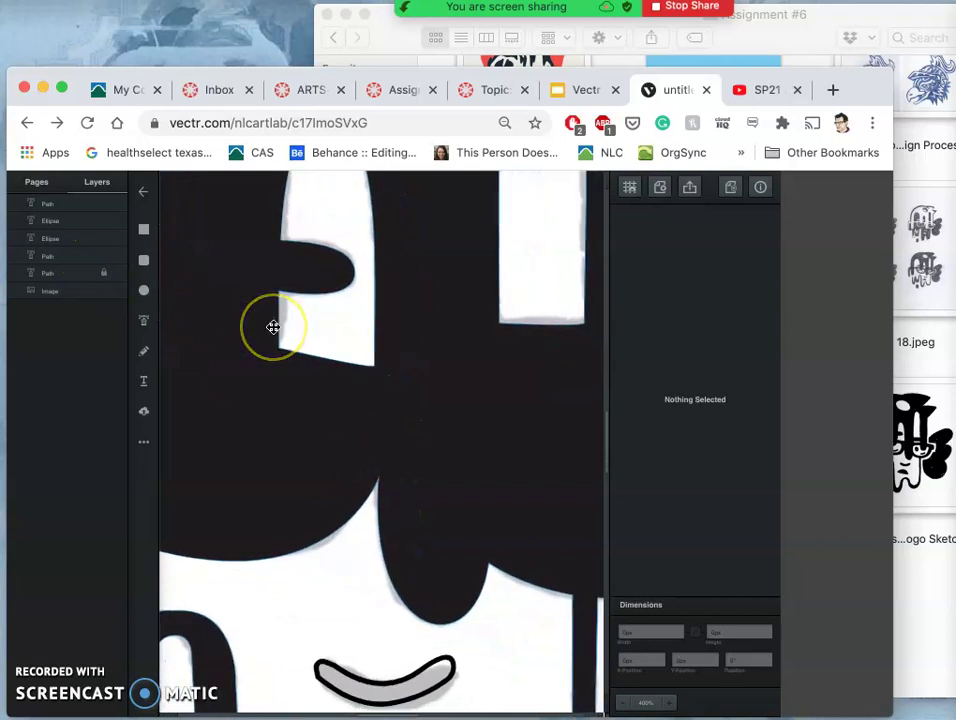
scroll(273, 326, down, 5)
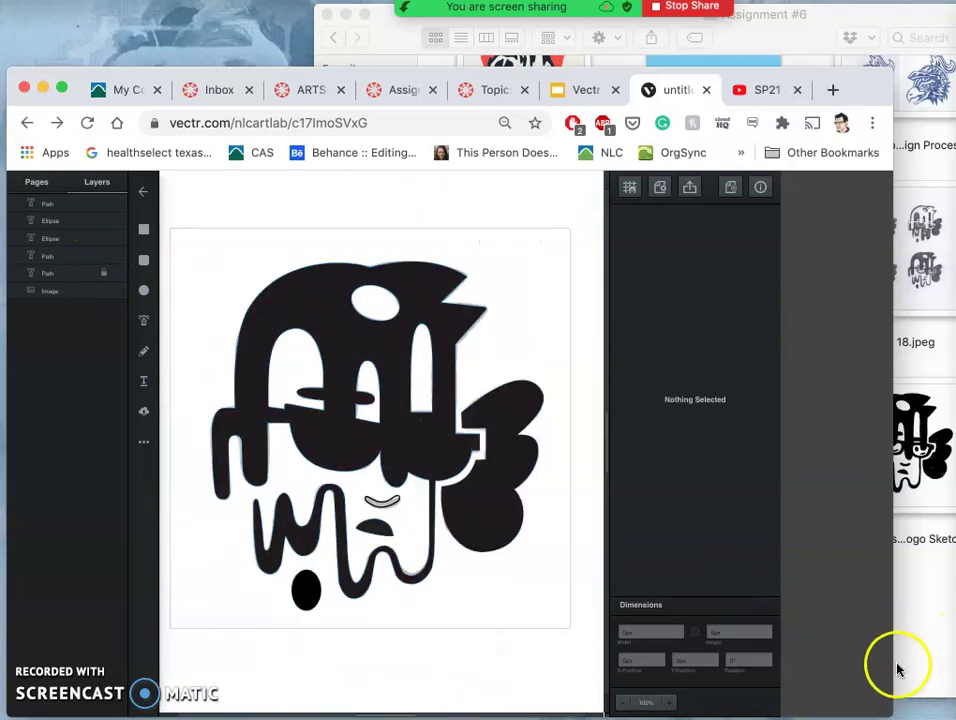
drag(892, 666, 955, 666)
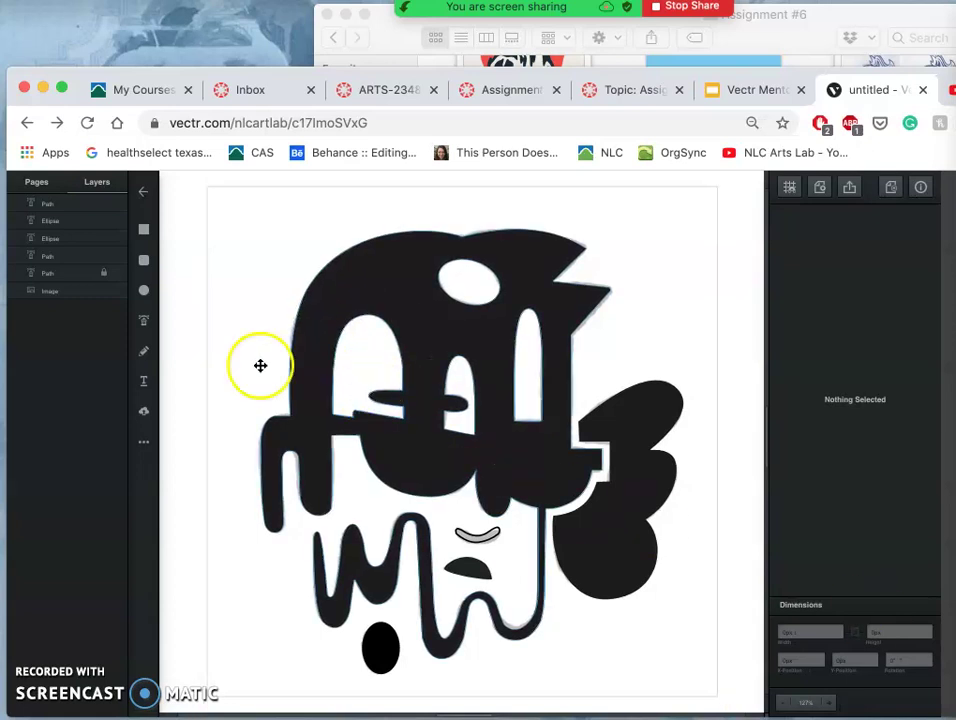
- Select the black ellipse below the drips and toggle its layer visibility off and back on
click(117, 246)
click(117, 240)
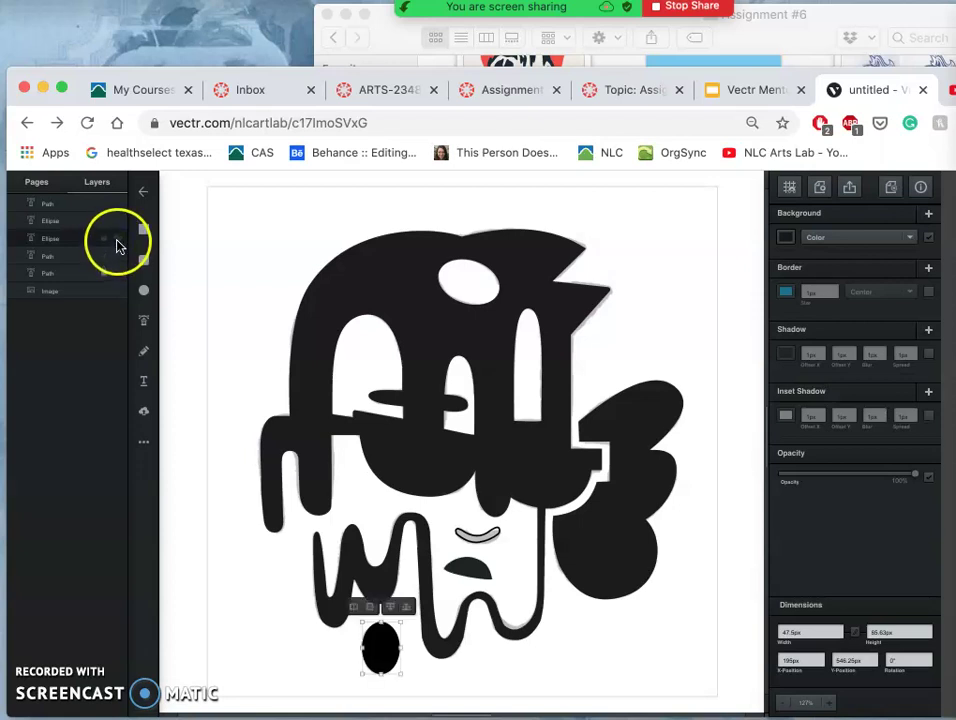
click(117, 243)
click(117, 243)
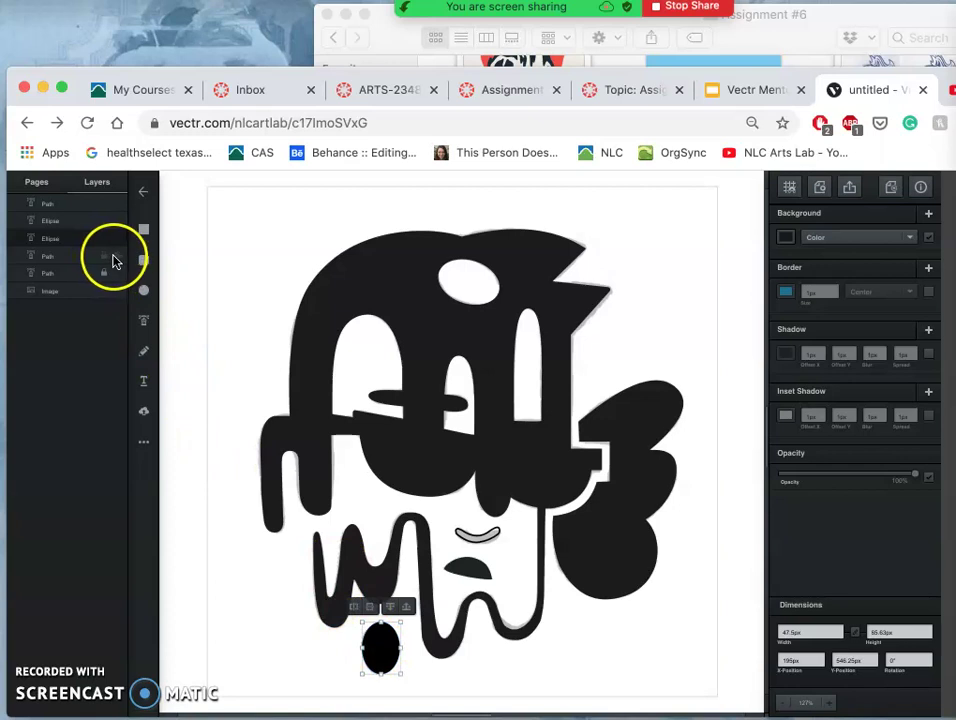
- Toggle the main head path's visibility repeatedly to compare it with the sketch underneath
click(115, 260)
click(115, 260)
click(115, 260)
click(115, 260)
click(115, 260)
click(115, 260)
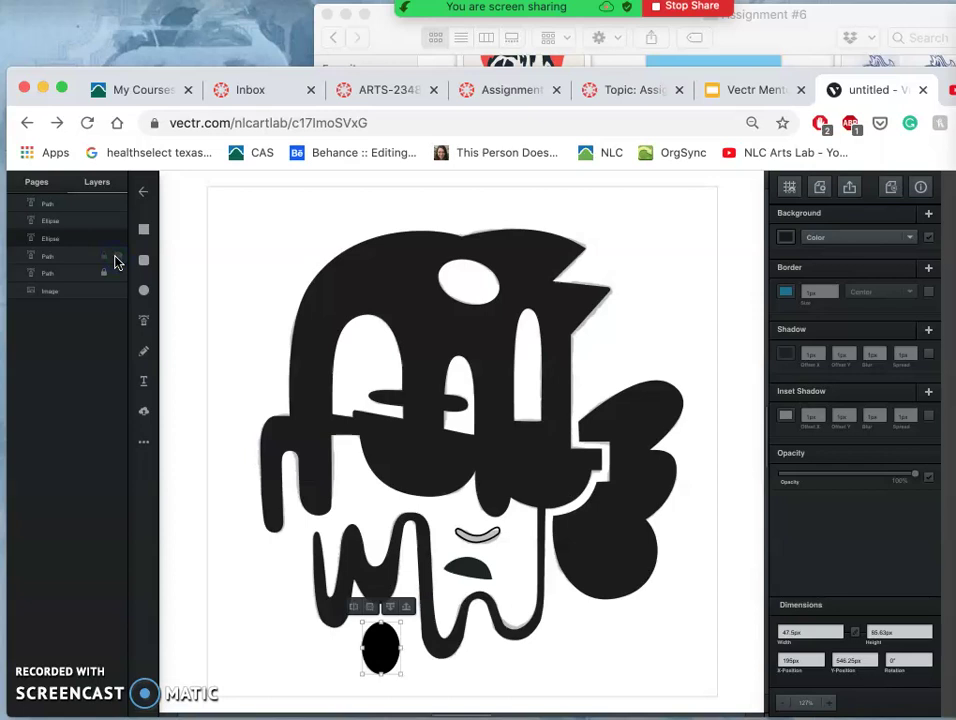
click(115, 260)
click(115, 260)
click(115, 260)
click(115, 260)
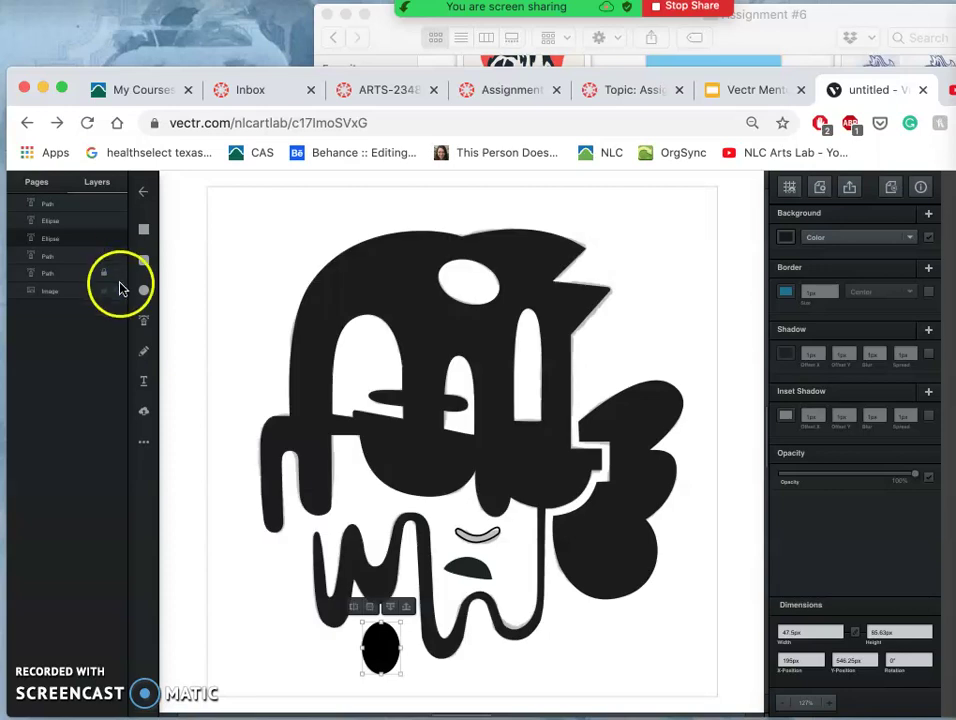
- Toggle the visibility of the ear shapes path and the sketch image, leaving both shown
click(117, 276)
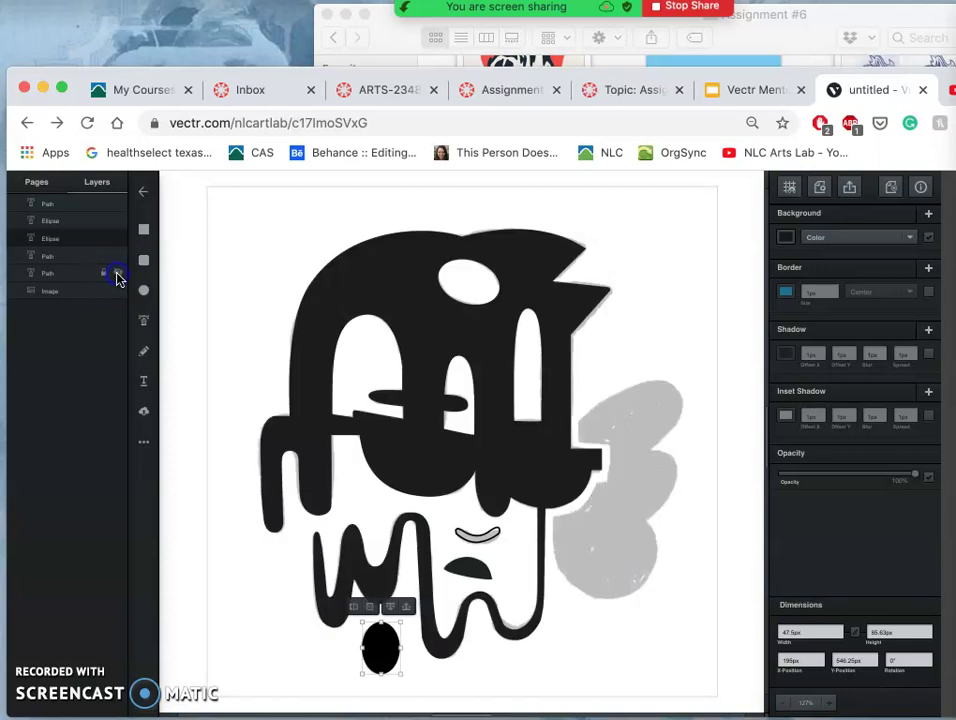
click(117, 276)
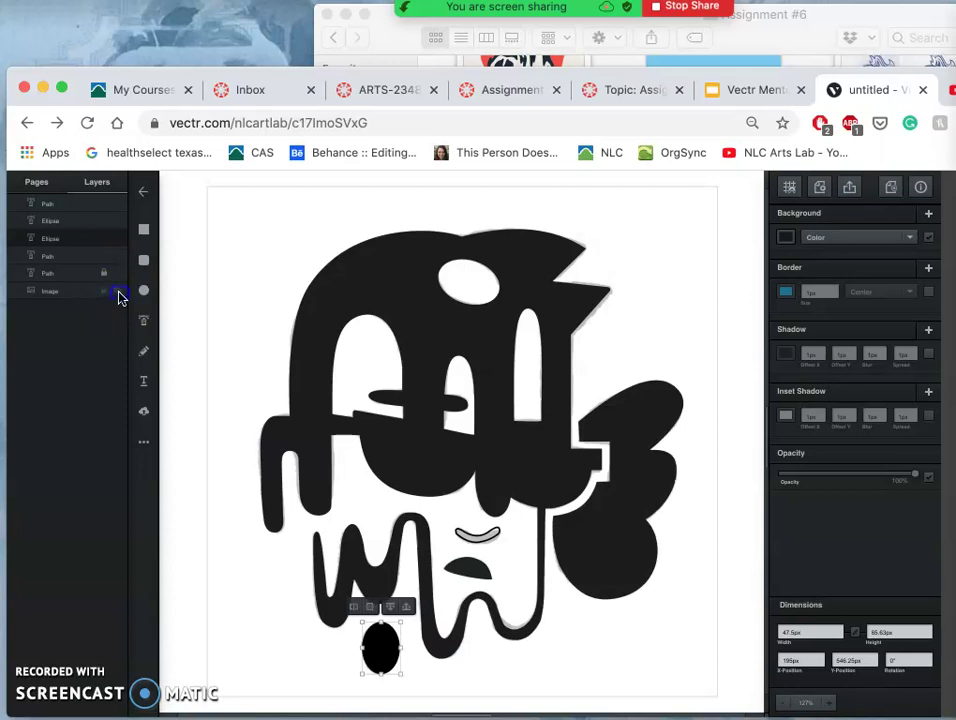
click(118, 293)
click(118, 293)
click(118, 293)
click(118, 293)
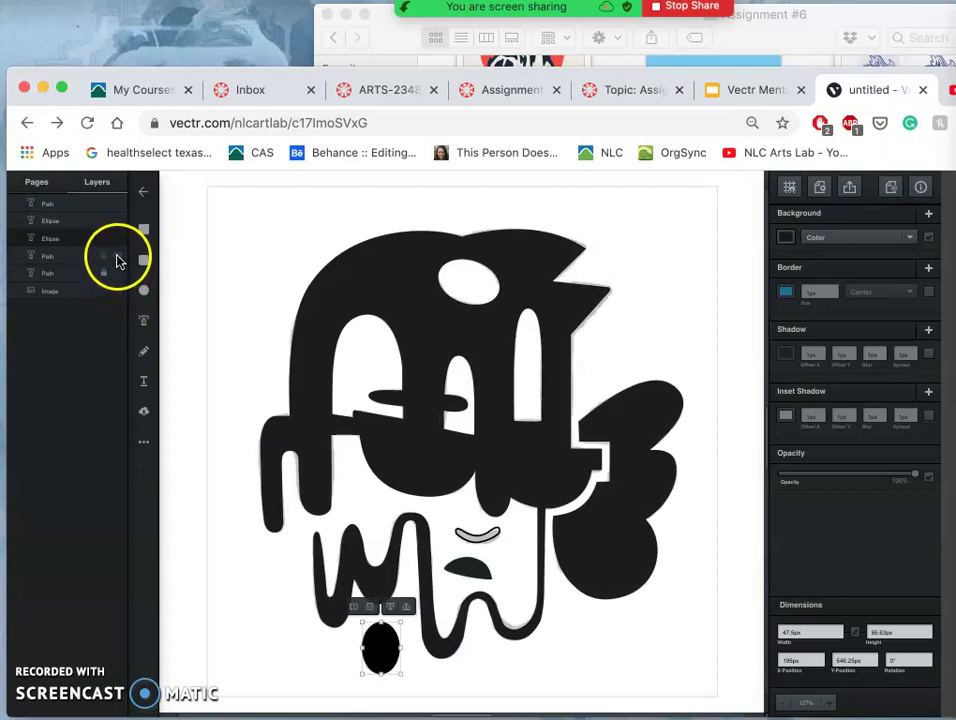
- Lock both ellipse layers and the small curved mouth path
click(104, 243)
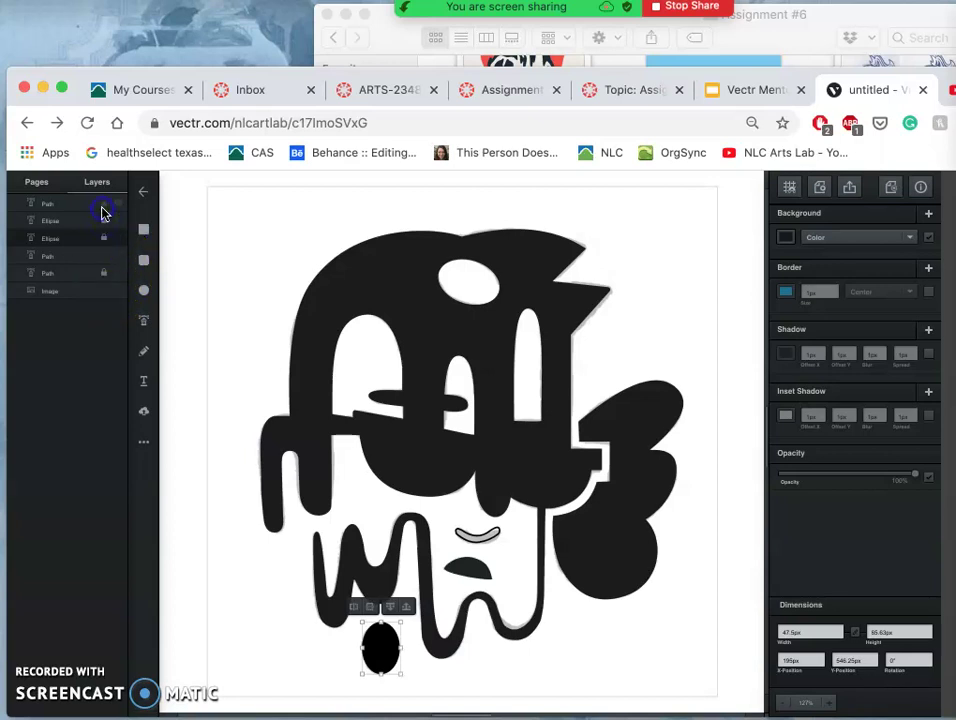
click(102, 210)
click(103, 220)
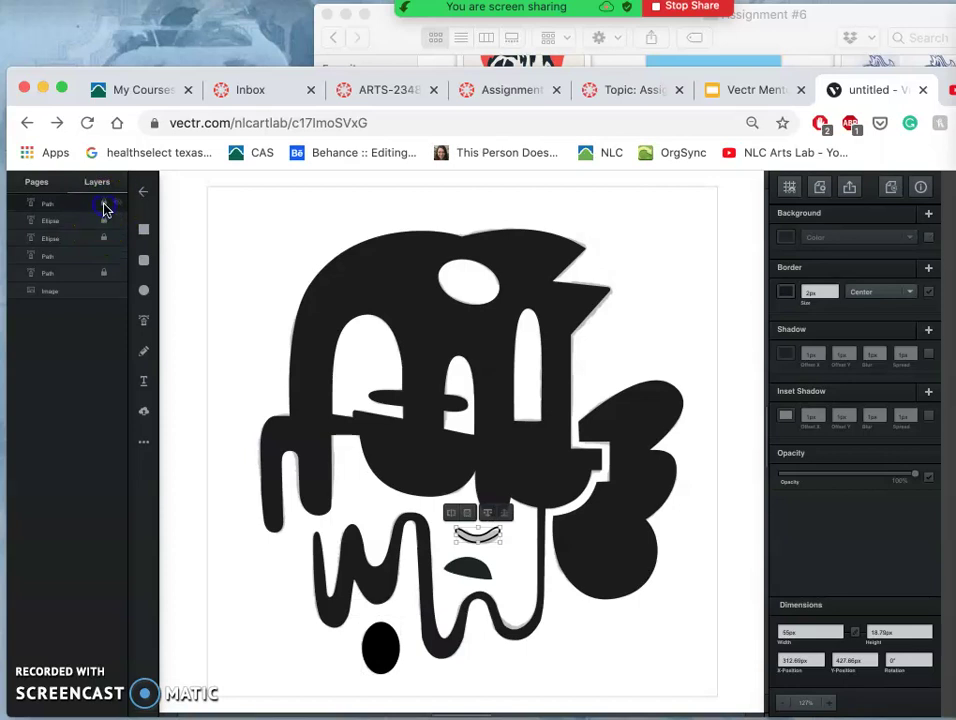
- Unlock the small curved mouth path
click(105, 207)
click(113, 257)
click(110, 212)
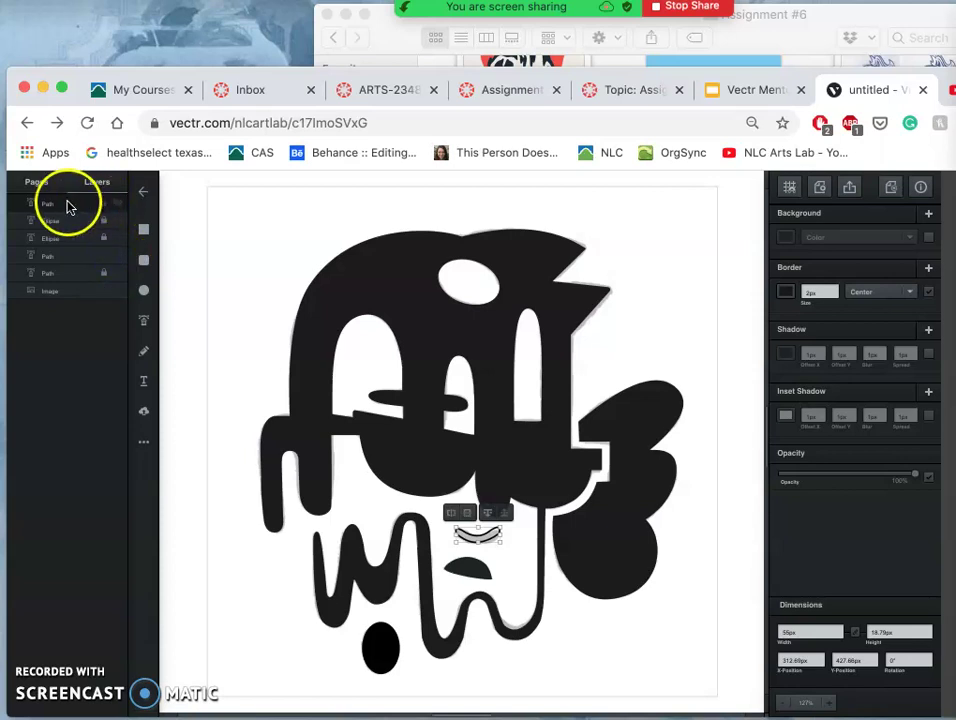
- Turn on the dark background fill for the curved mouth path and turn off its border
scroll(434, 464, up, 10)
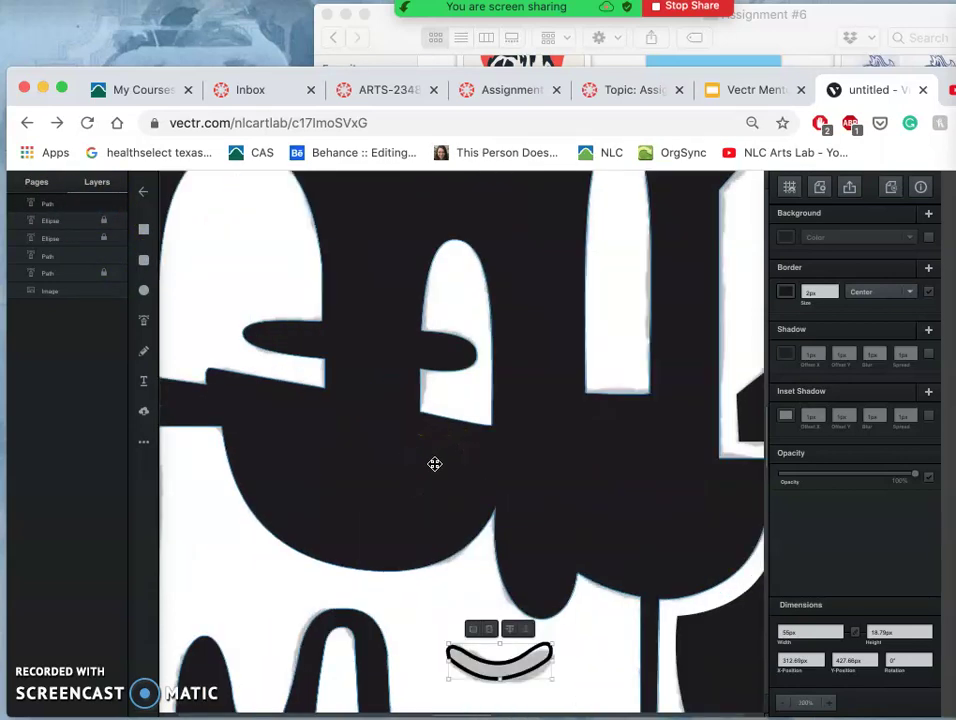
scroll(434, 464, up, 10)
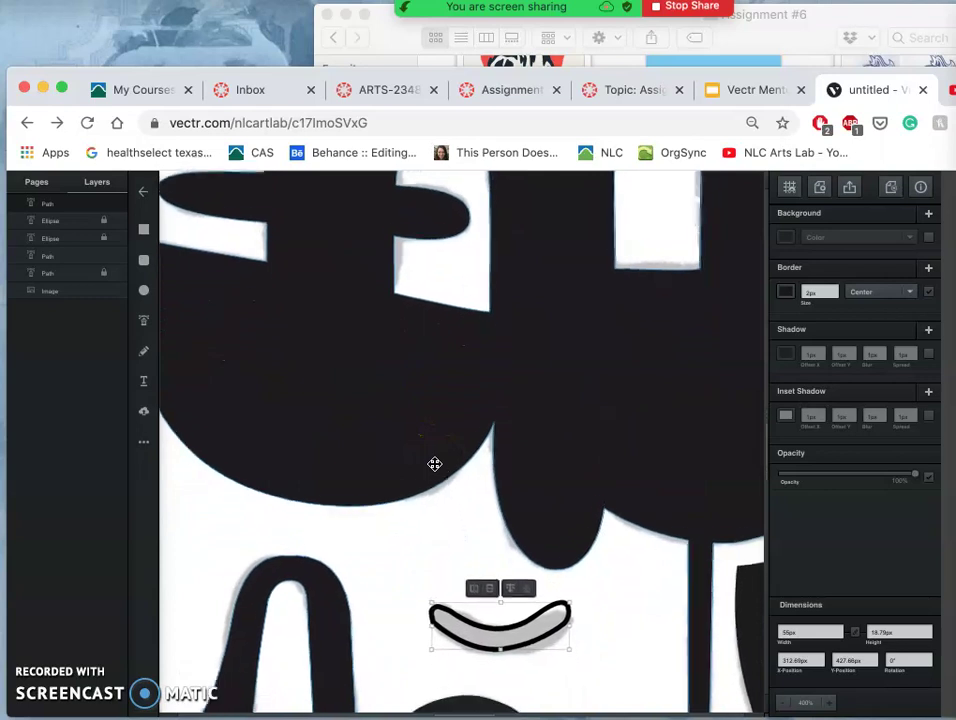
scroll(434, 468, down, 4)
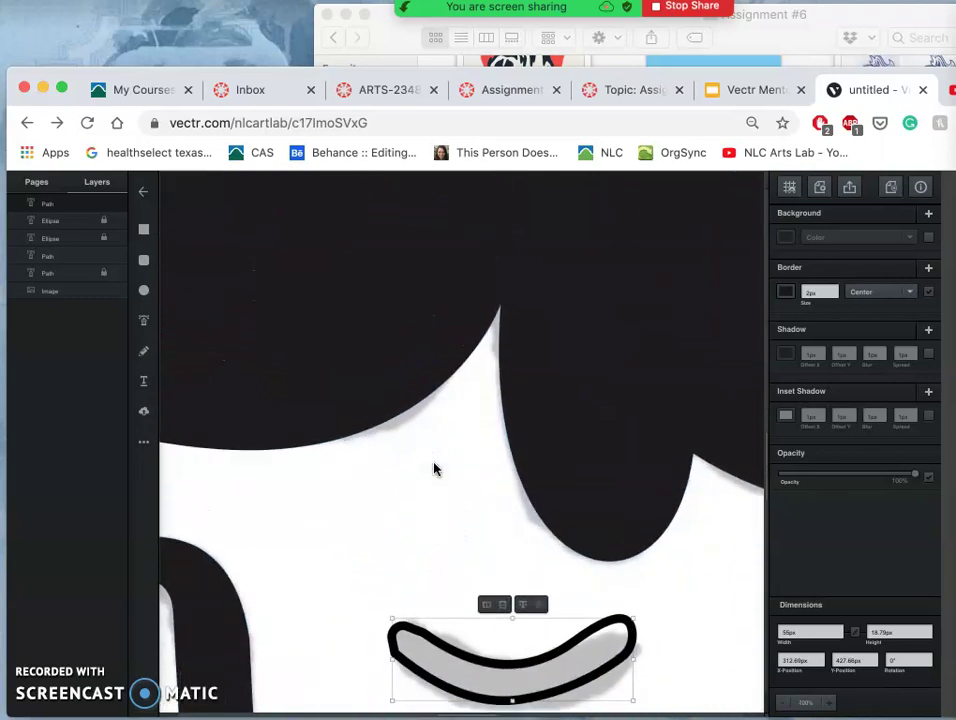
click(437, 555)
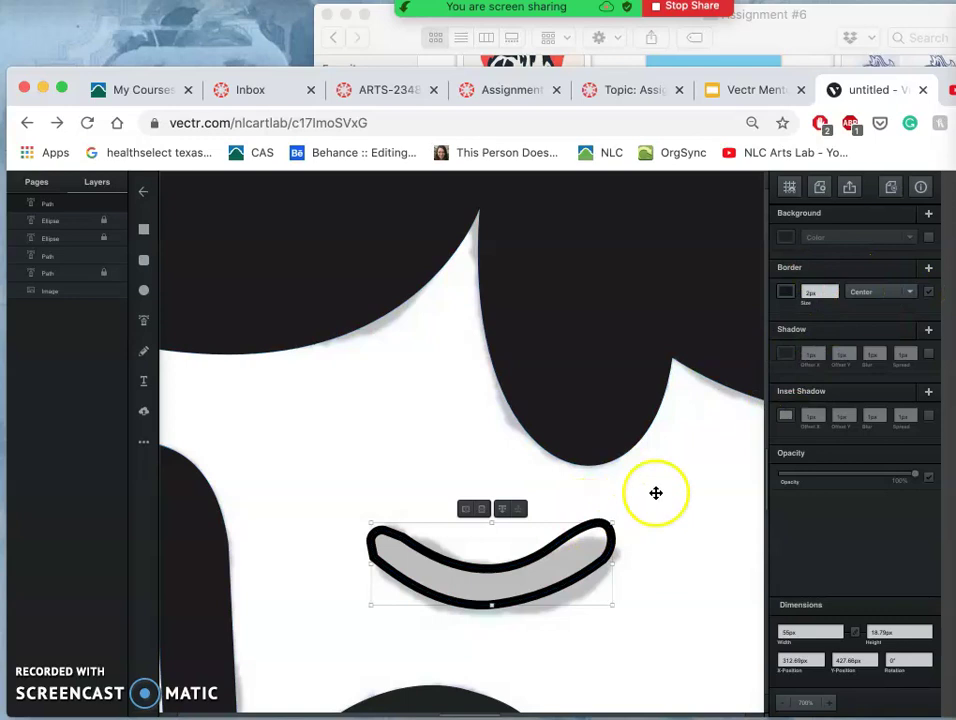
click(929, 241)
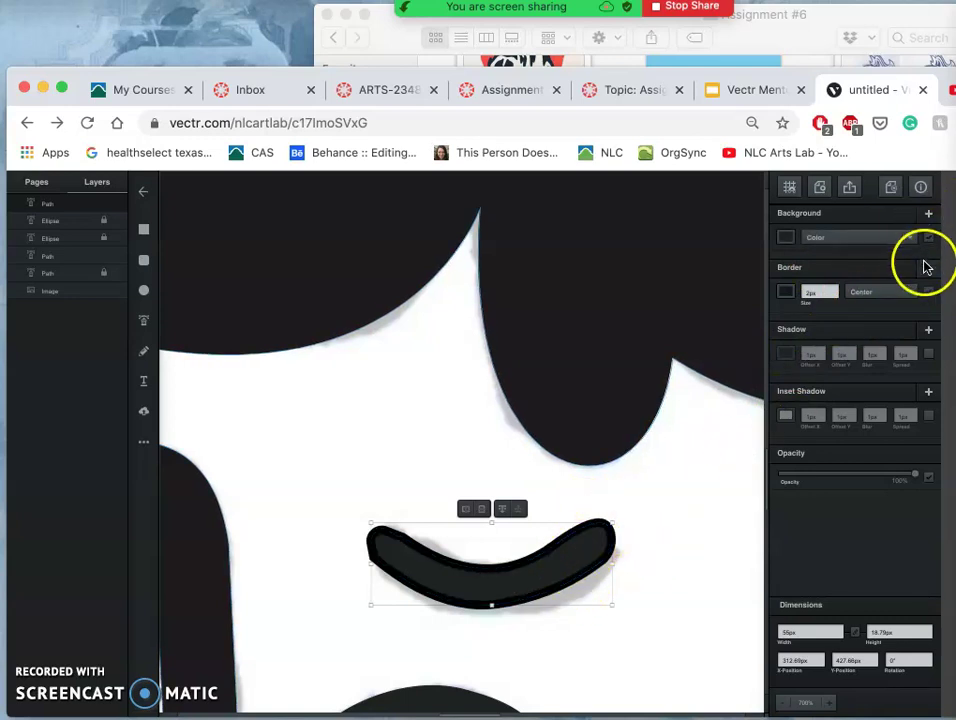
click(929, 291)
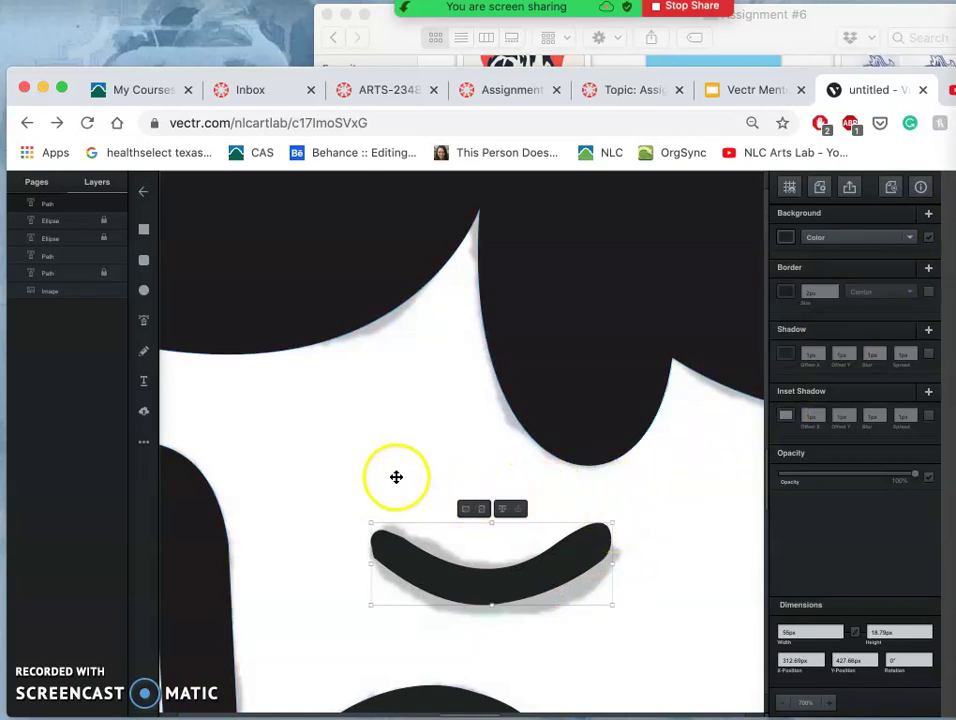
click(143, 320)
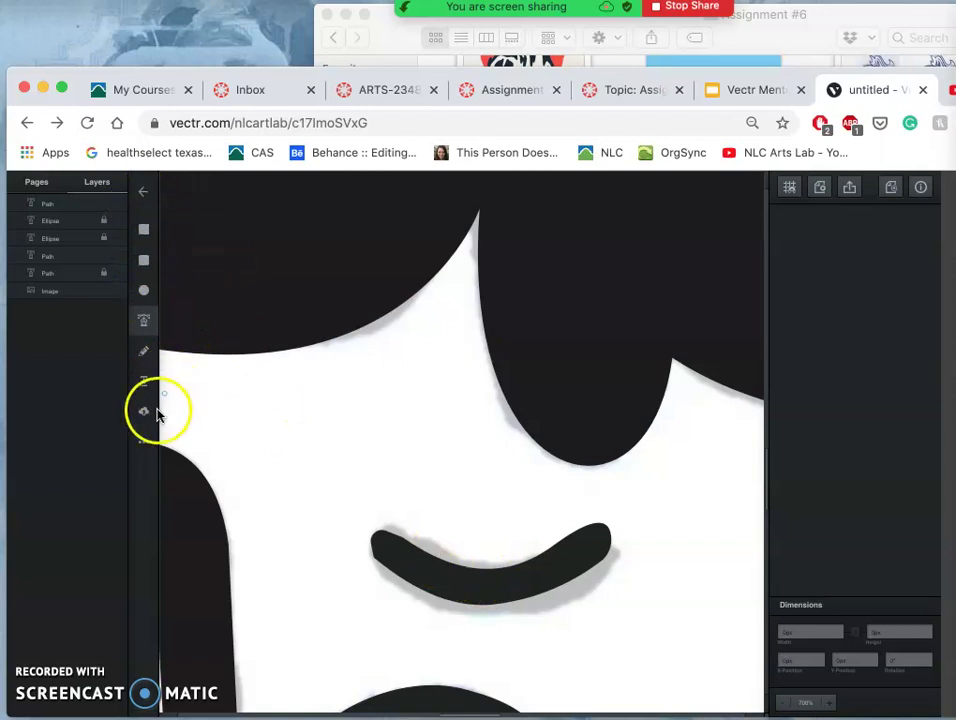
click(143, 443)
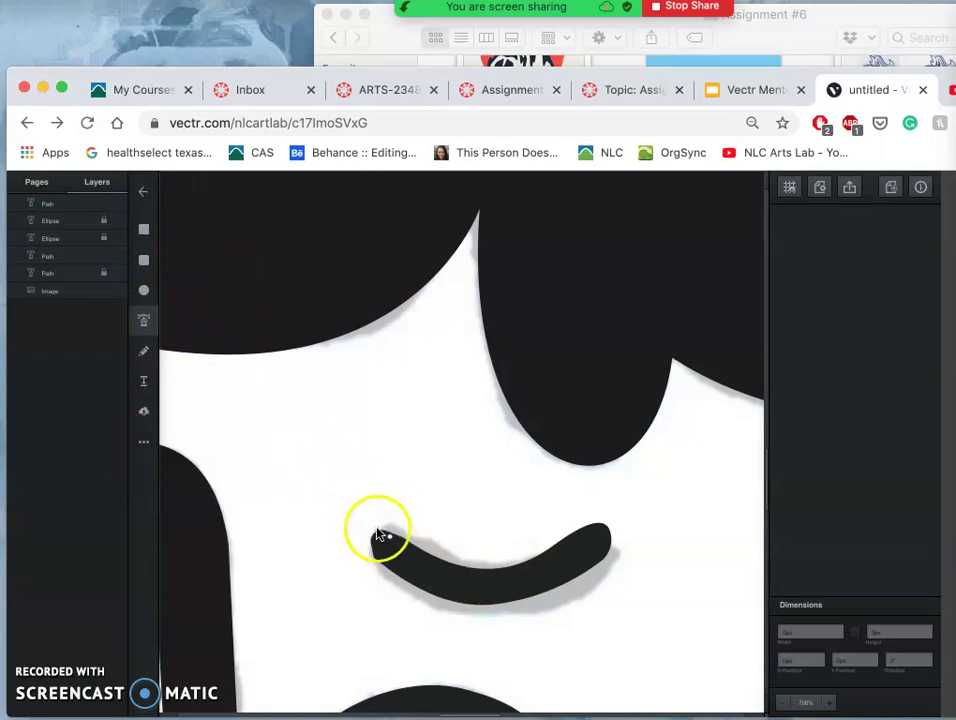
click(143, 230)
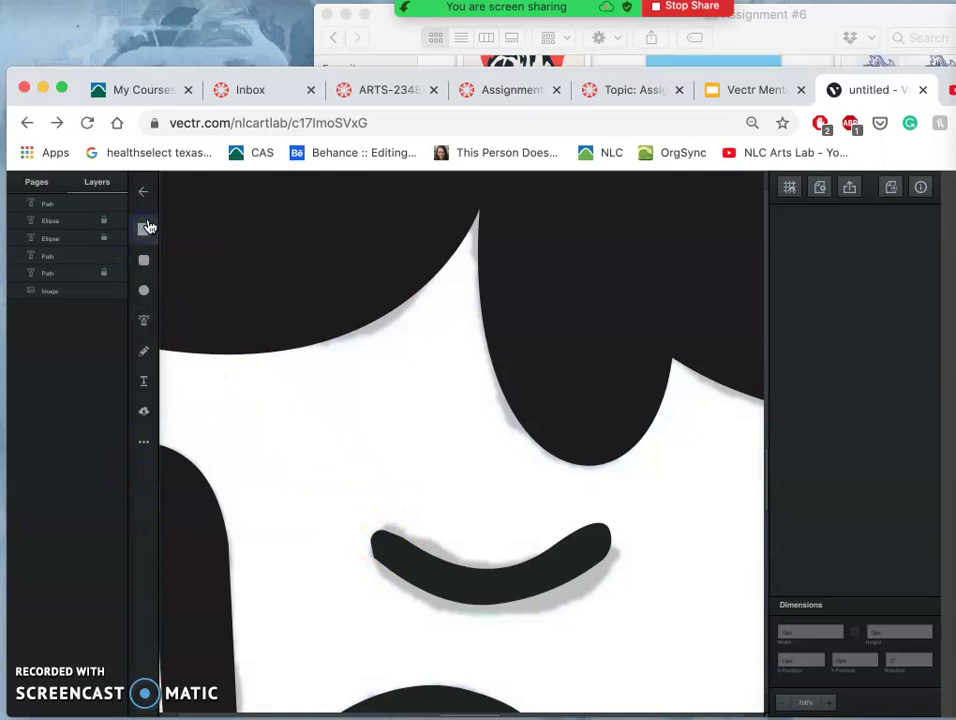
click(452, 578)
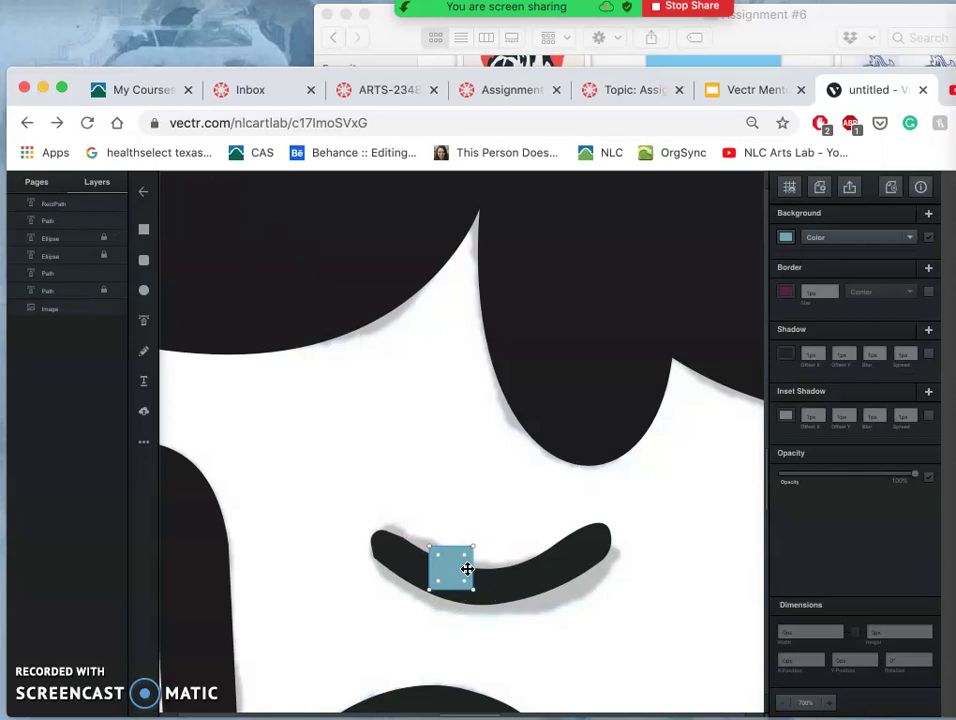
click(461, 556)
key(Delete)
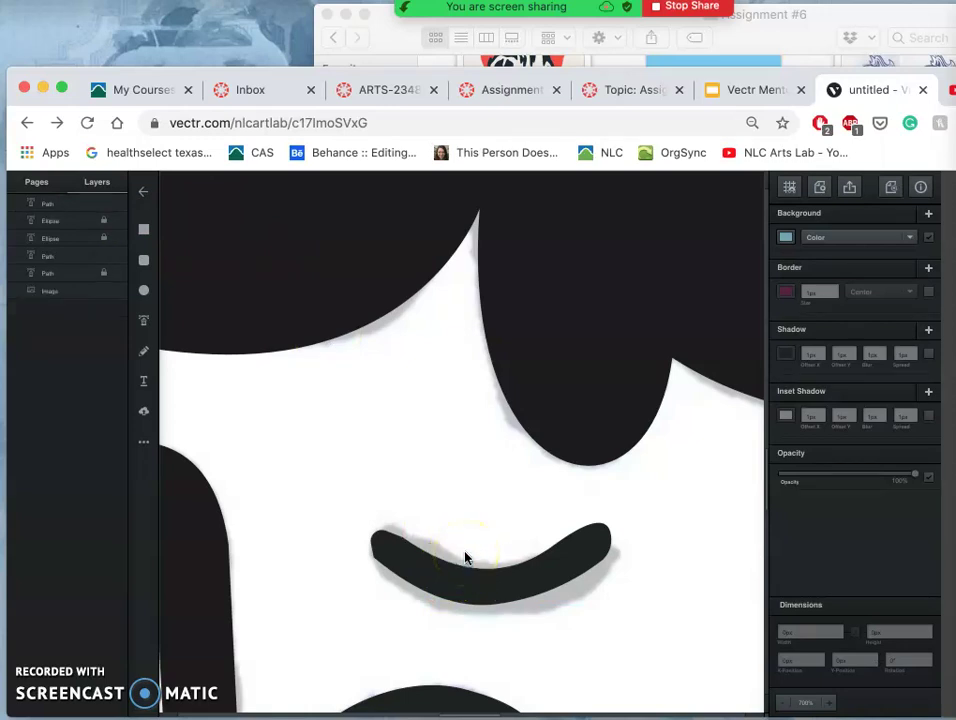
- Move the mouth path's left-end, bottom and lower-right nodes outward so its outline follows the gray sketch
click(429, 571)
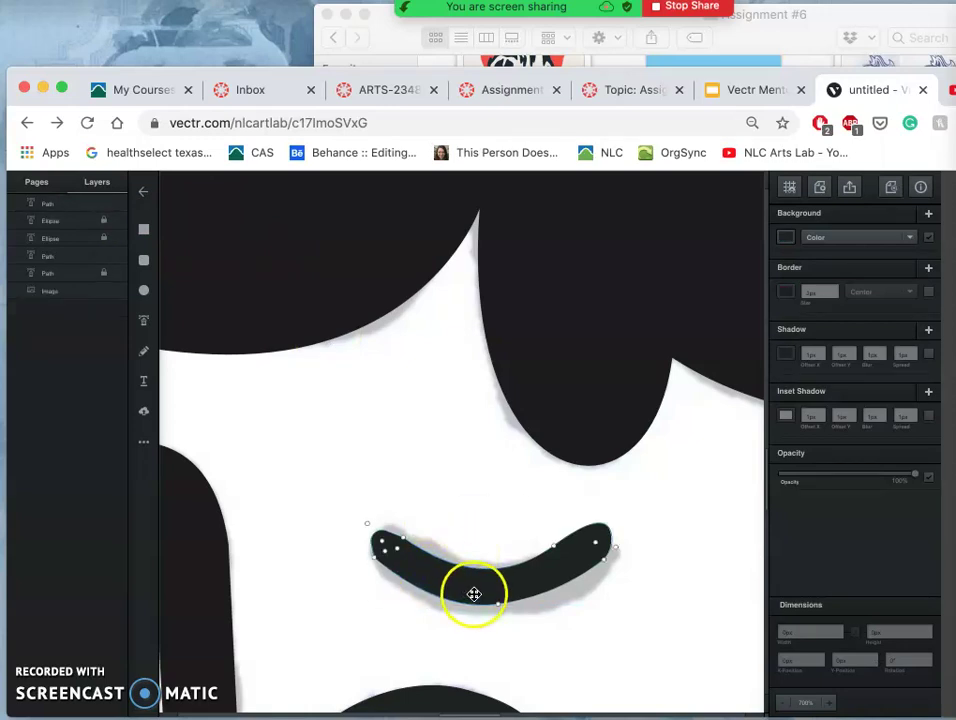
drag(402, 538, 373, 566)
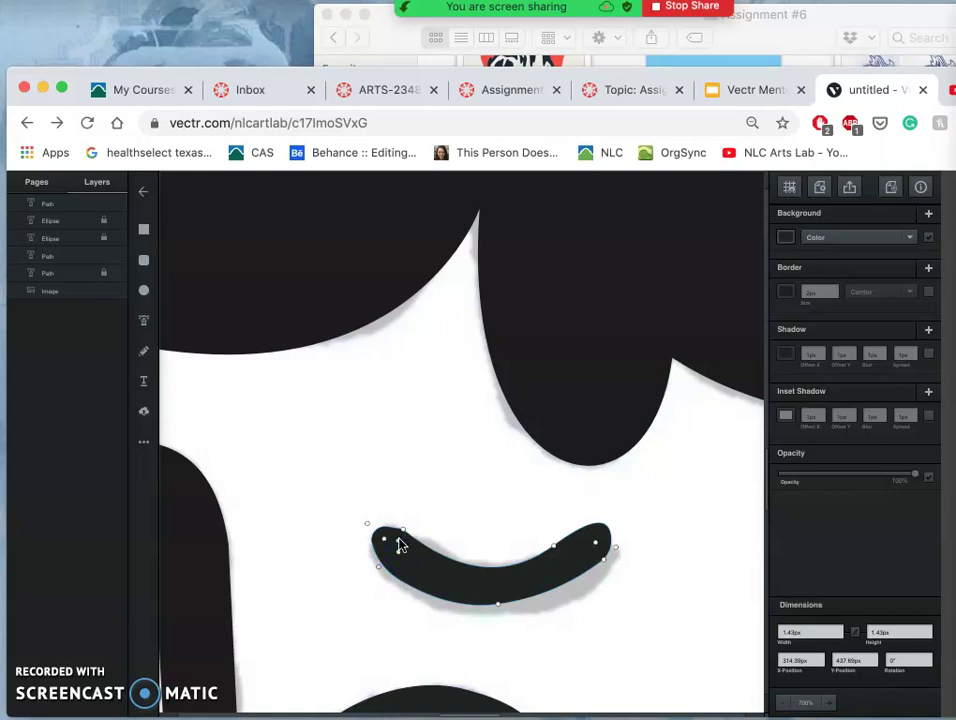
mouse_move(497, 603)
mouse_down()
mouse_move(495, 589)
mouse_move(500, 612)
mouse_up()
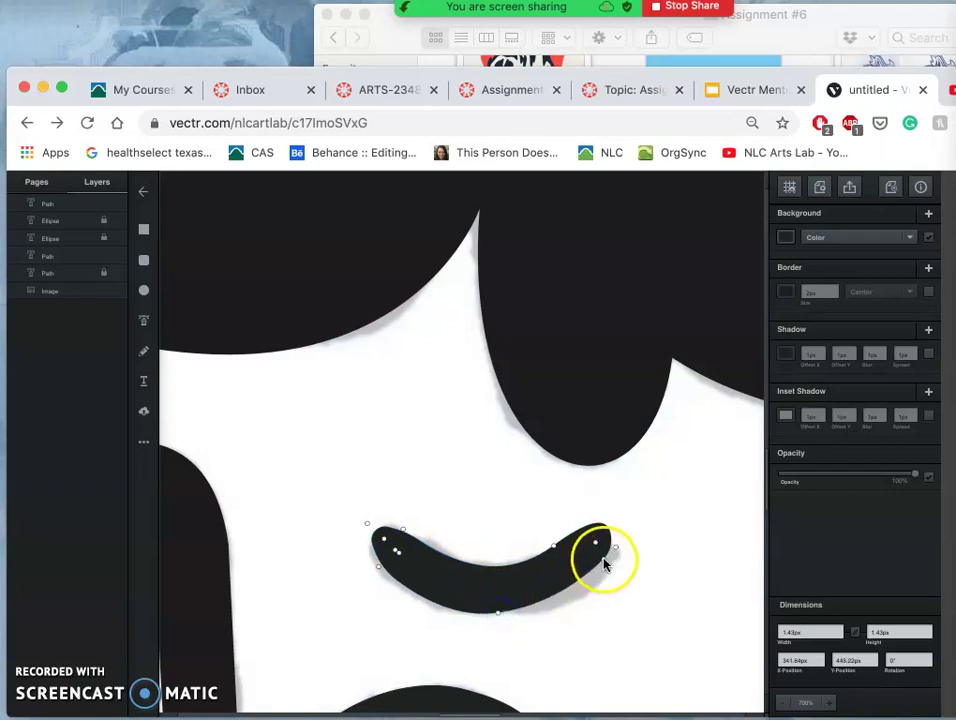
drag(605, 559, 607, 565)
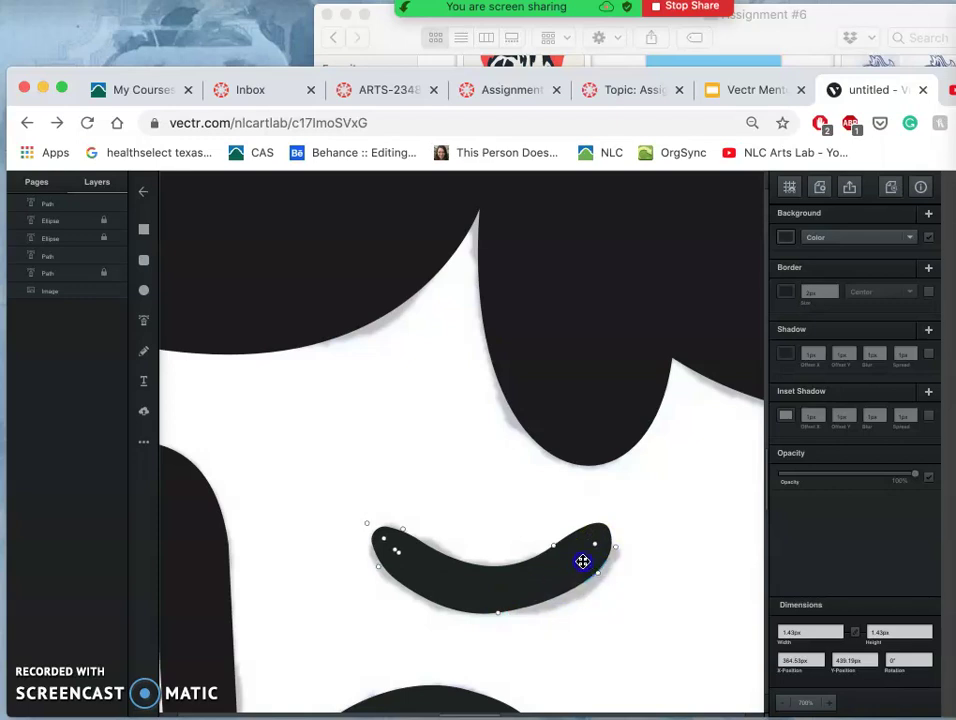
click(615, 548)
drag(594, 578, 626, 585)
scroll(626, 586, up, 10)
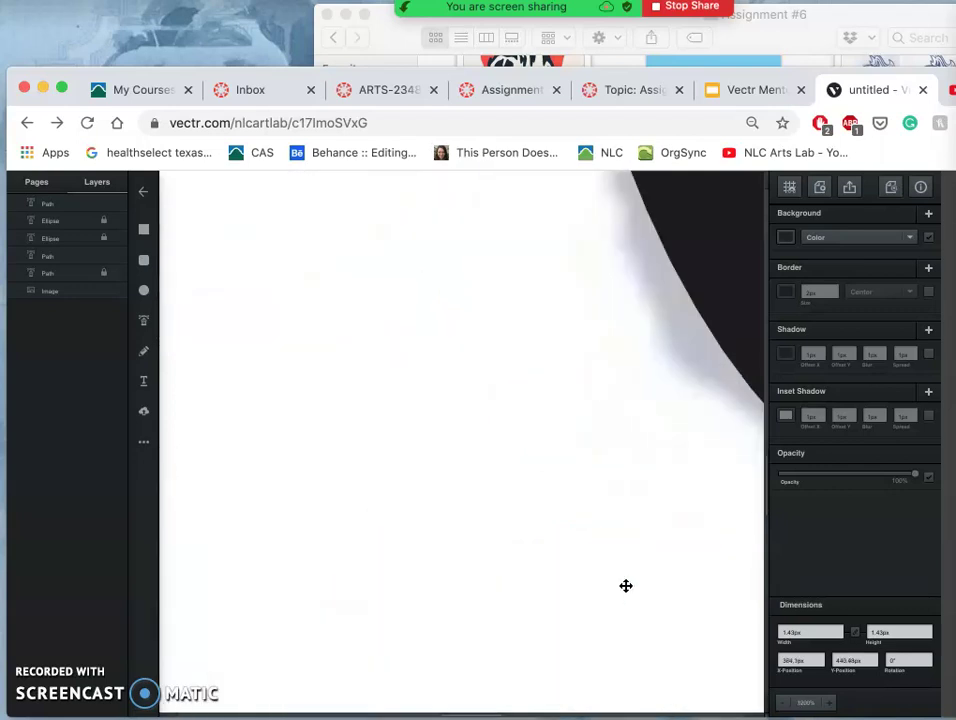
scroll(626, 585, down, 5)
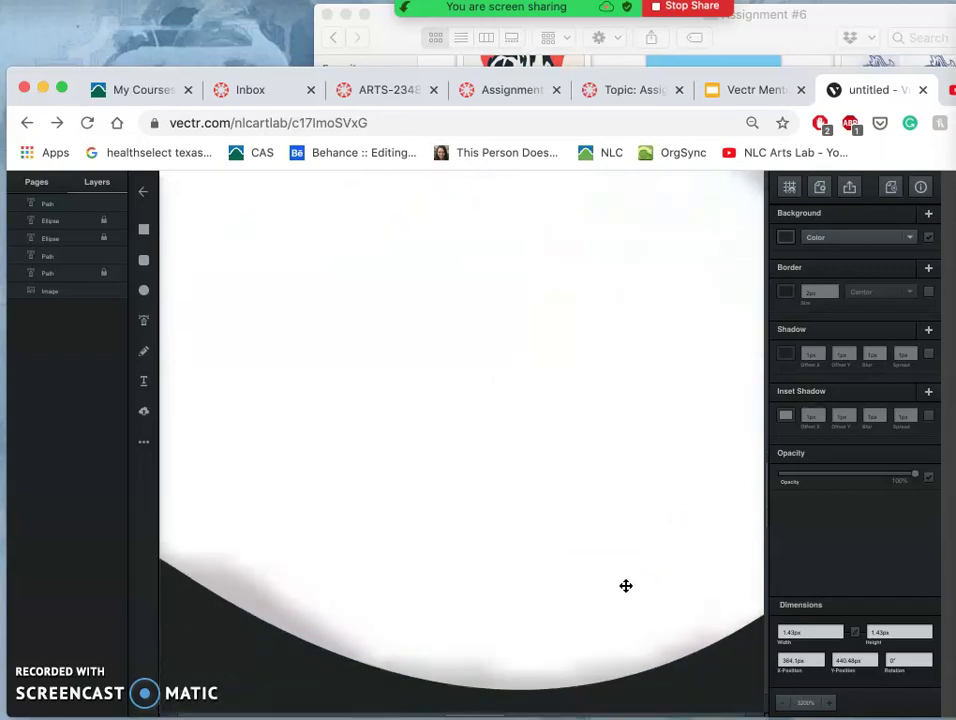
scroll(626, 586, right, 5)
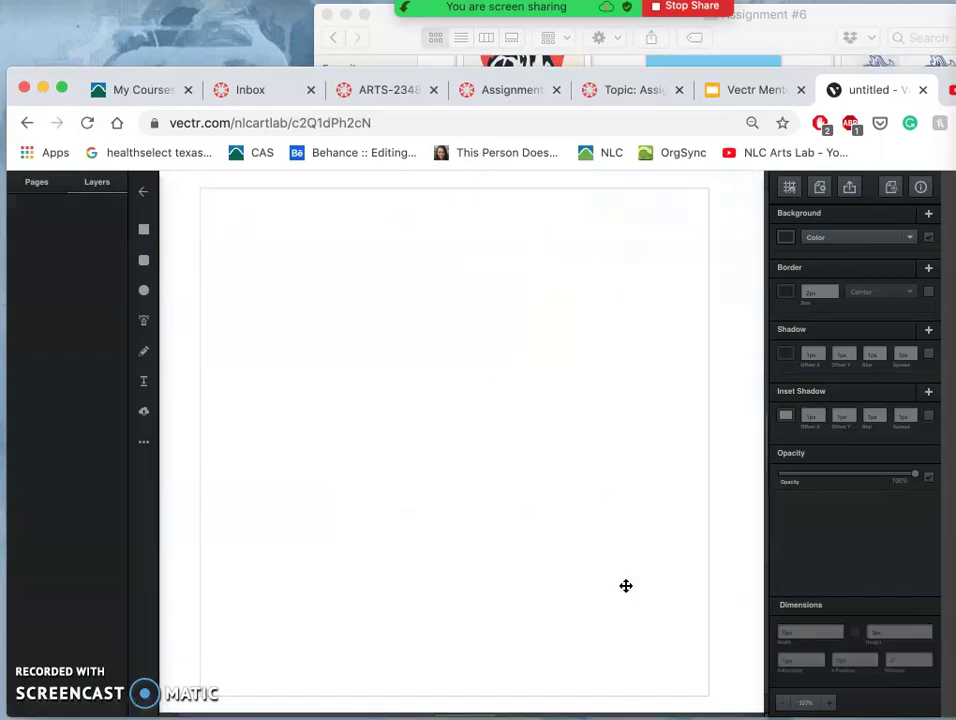
scroll(626, 586, left, 2)
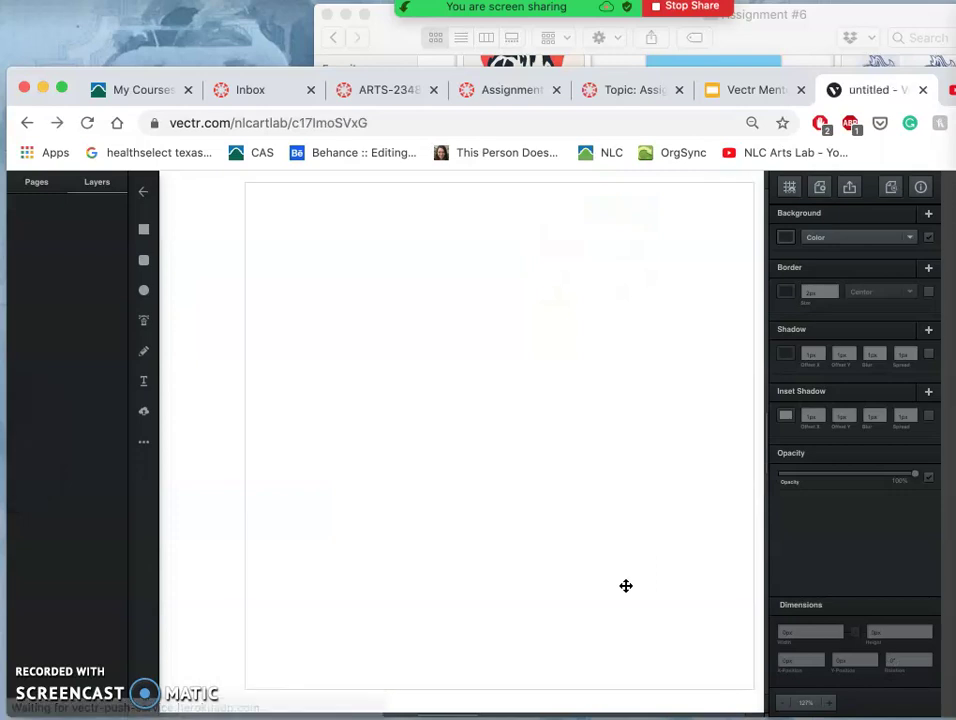
click(621, 580)
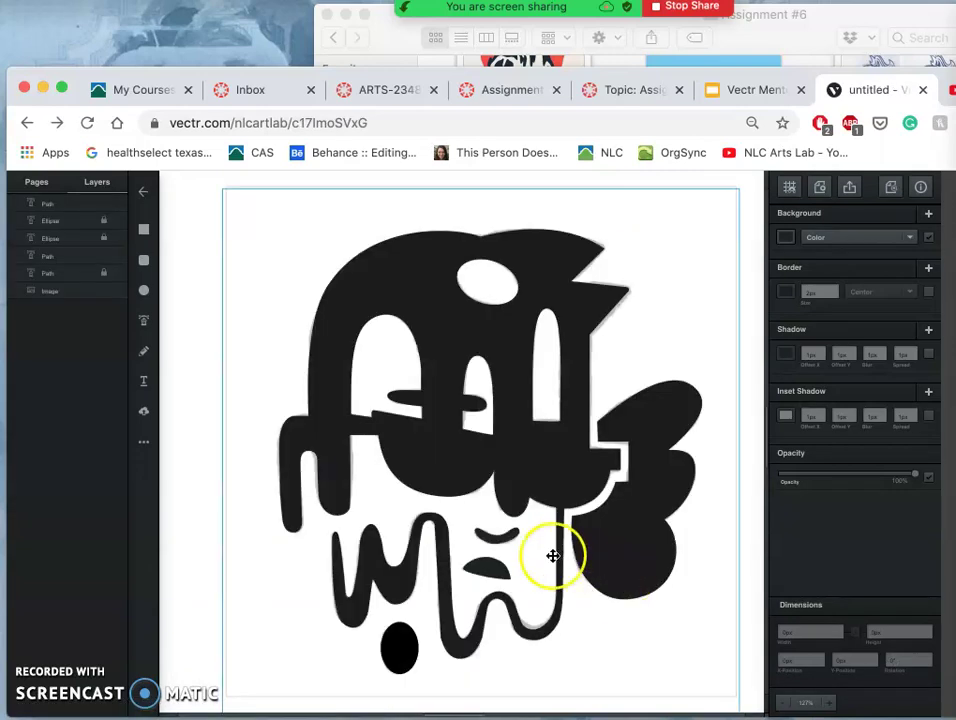
- Reopen the mouth path's nodes and shift the bottom node to the right and the lower-right node slightly downward to match the sketch
scroll(516, 549, up, 5)
scroll(518, 547, up, 5)
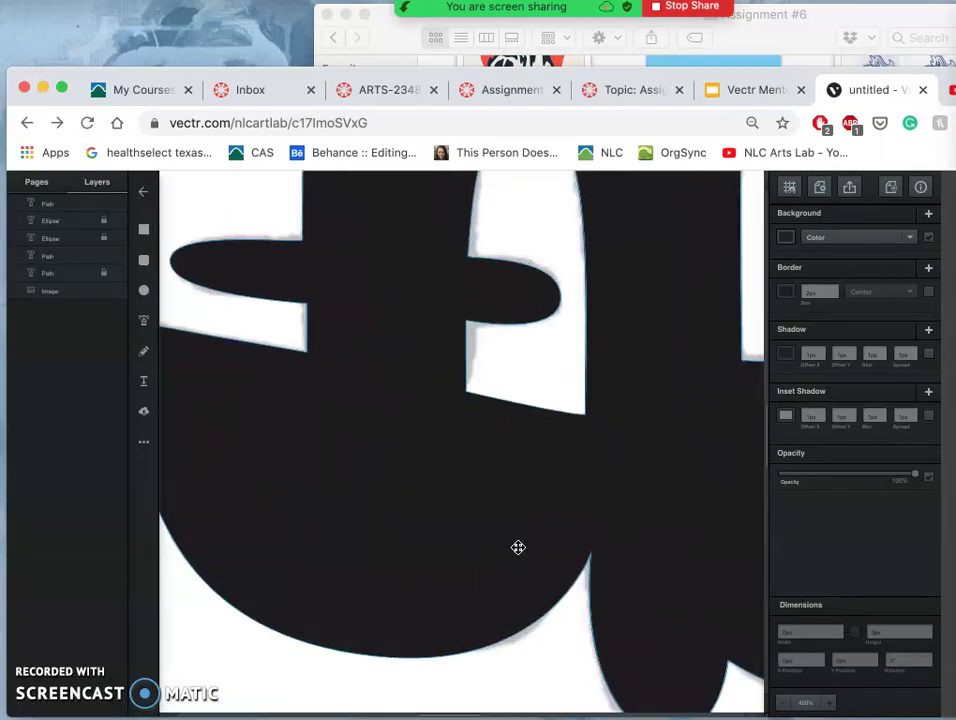
drag(520, 562, 362, 192)
click(549, 600)
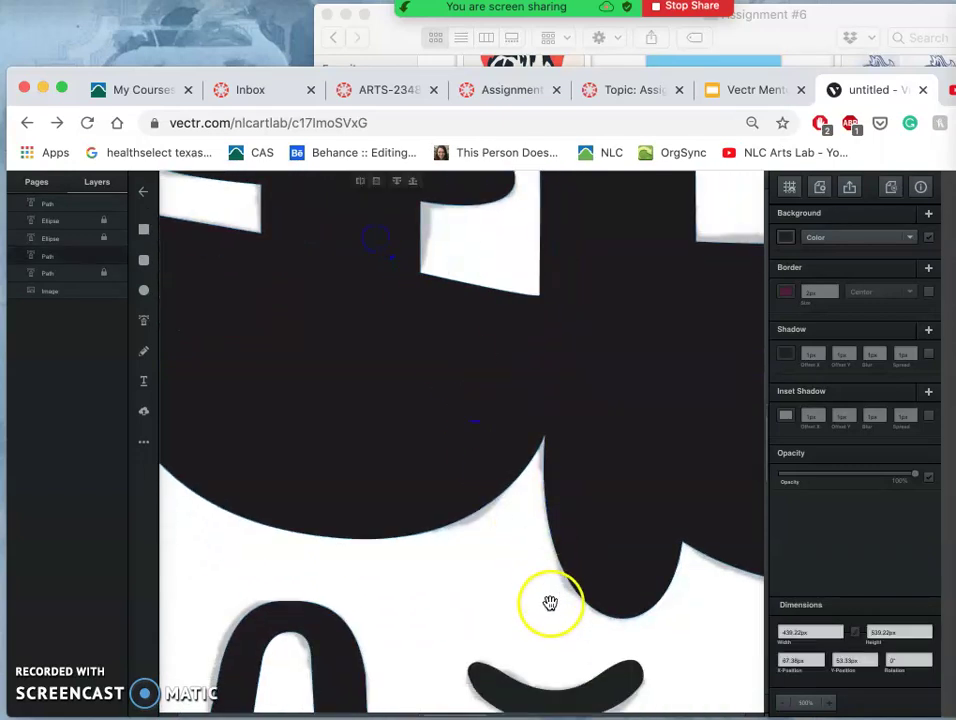
scroll(506, 459, down, 5)
scroll(506, 459, right, 2)
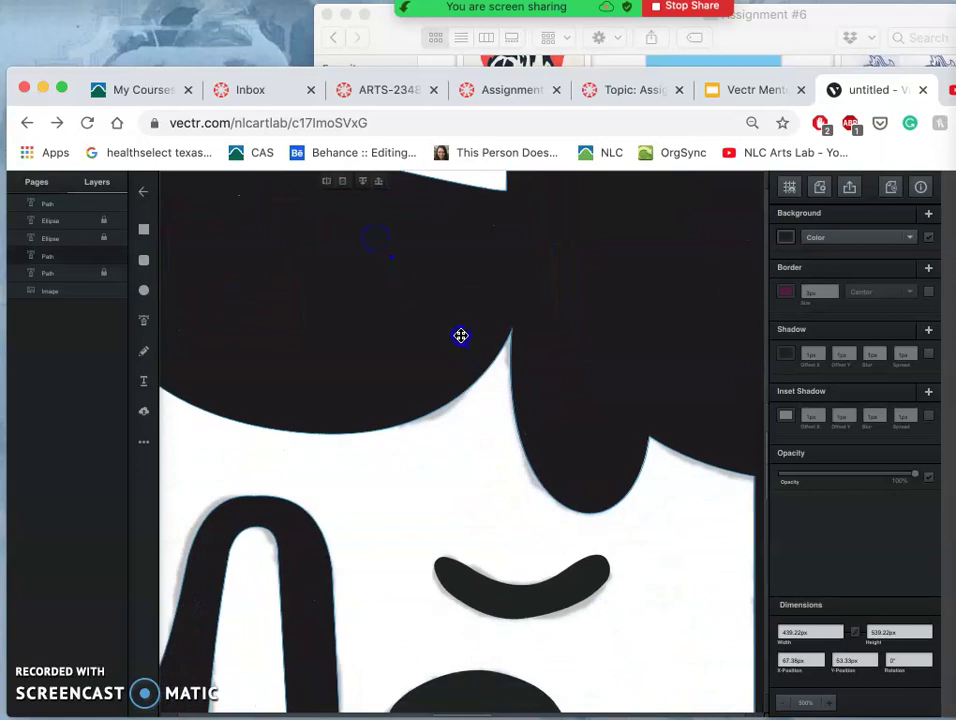
click(518, 484)
scroll(518, 486, up, 6)
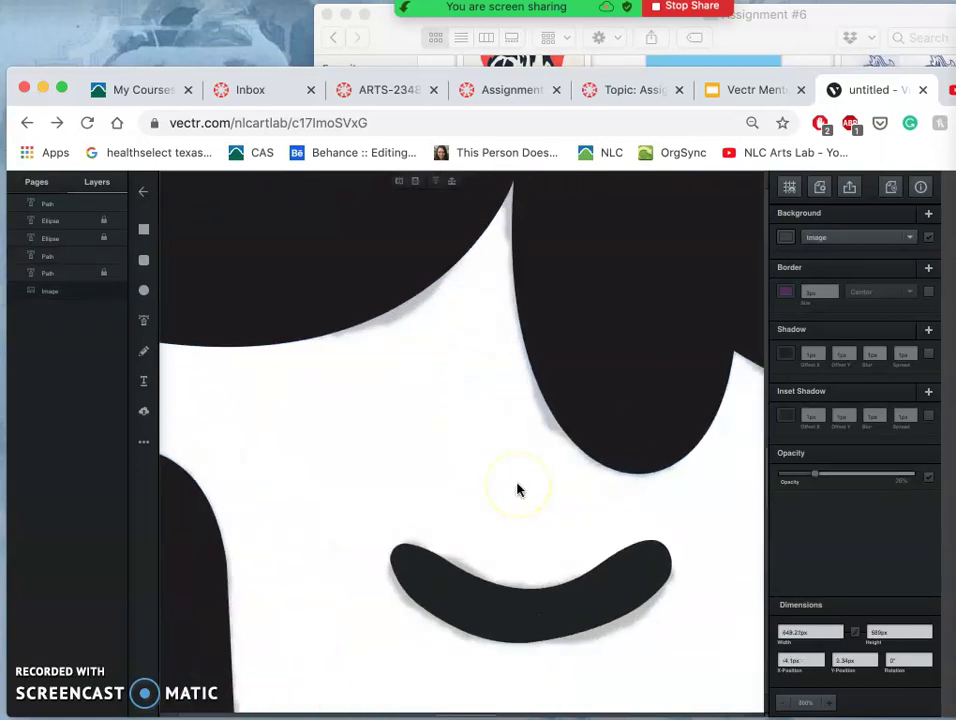
drag(510, 615, 326, 273)
click(485, 518)
click(543, 588)
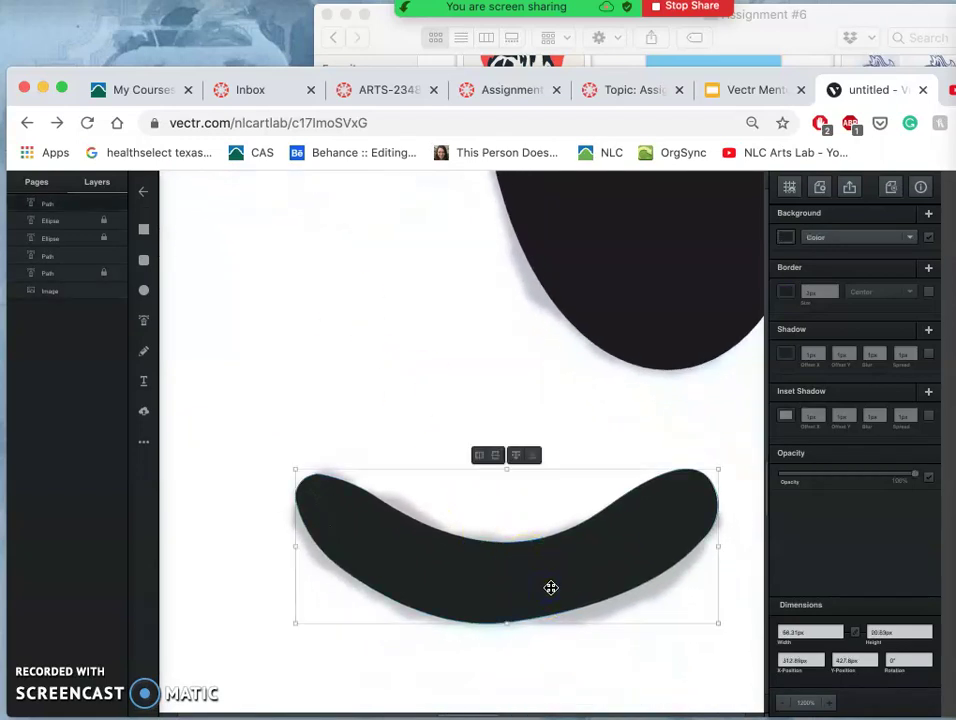
double_click(371, 521)
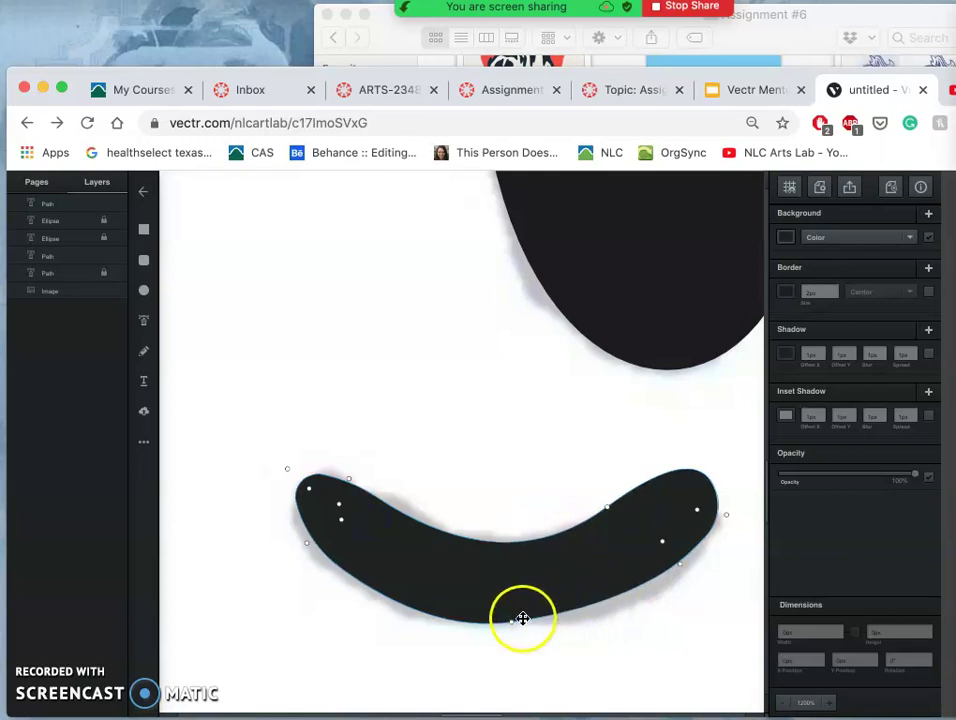
drag(512, 626, 526, 624)
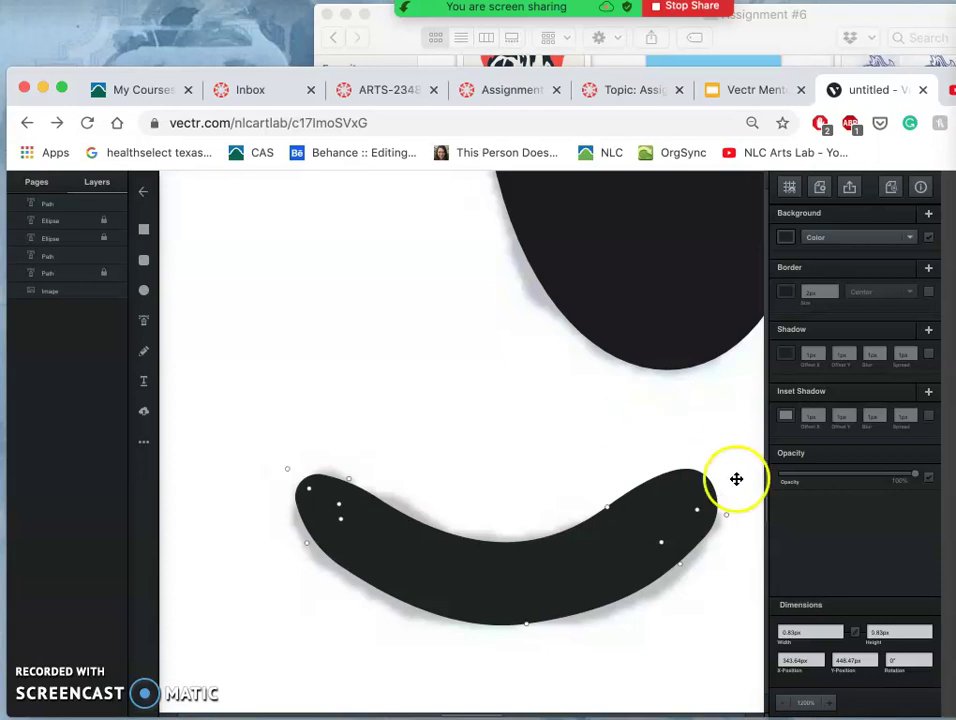
drag(679, 567, 677, 574)
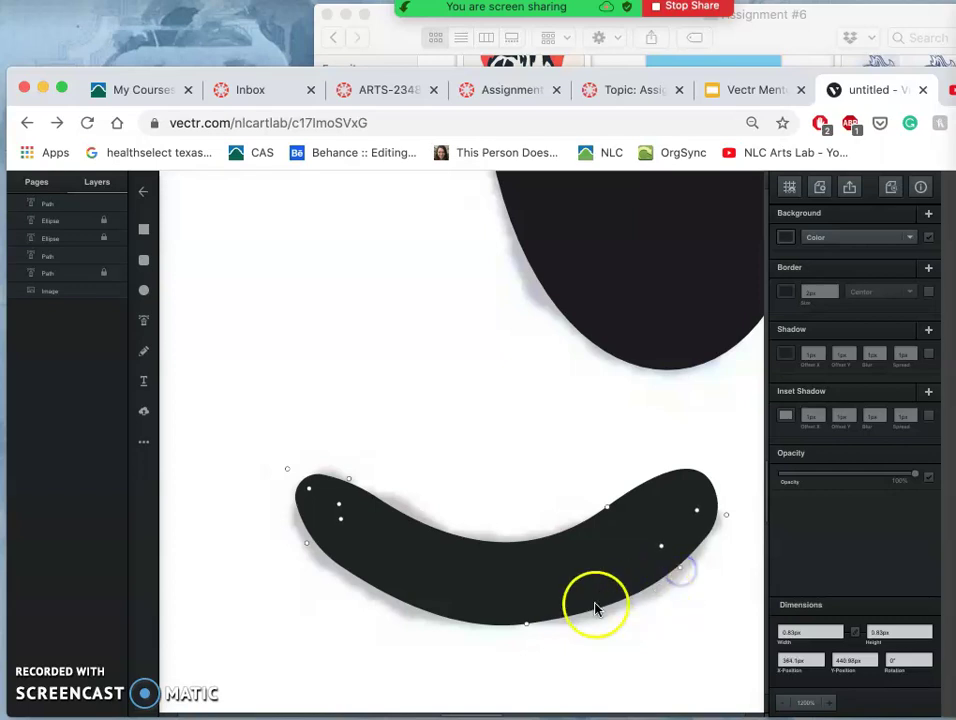
- Refine the mouth's right half by nudging its bottom, right-end and upper-right nodes further along the sketch
click(529, 624)
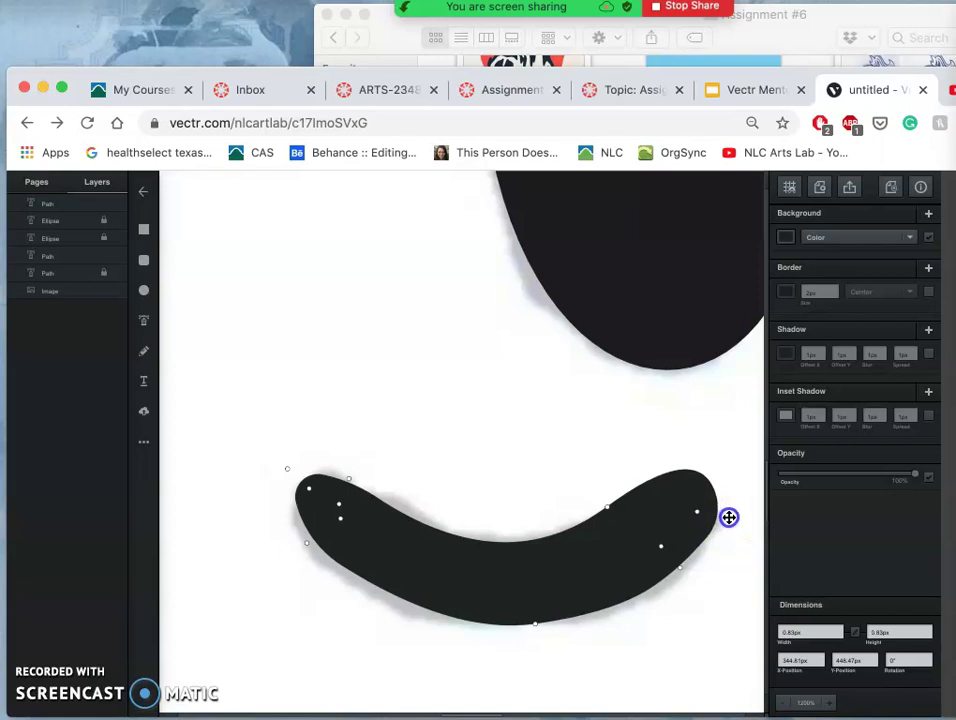
drag(735, 514, 728, 515)
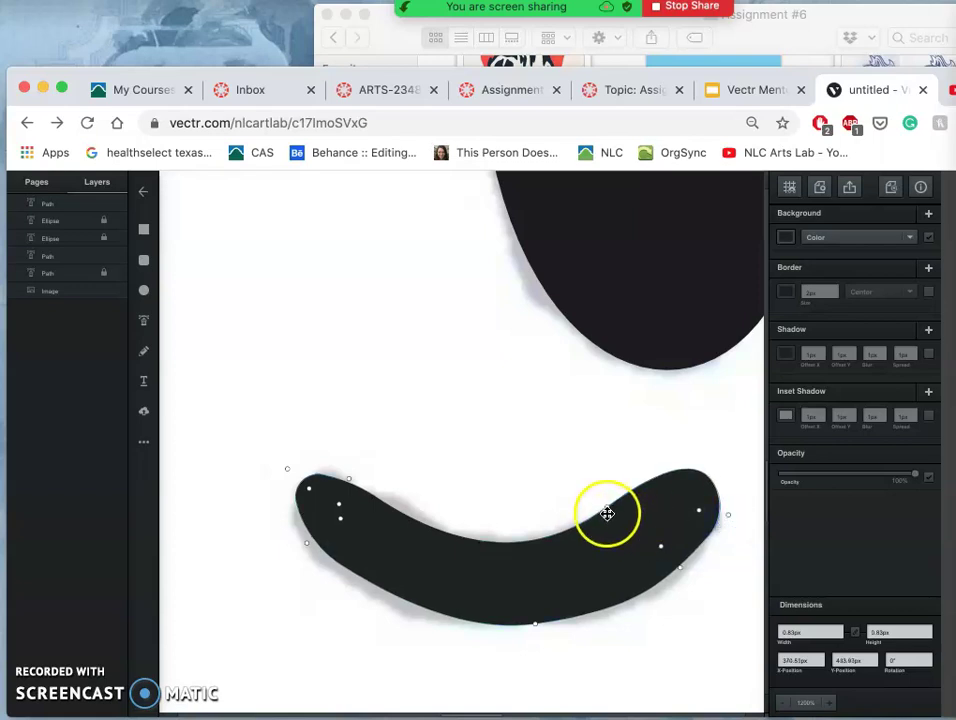
drag(607, 513, 621, 504)
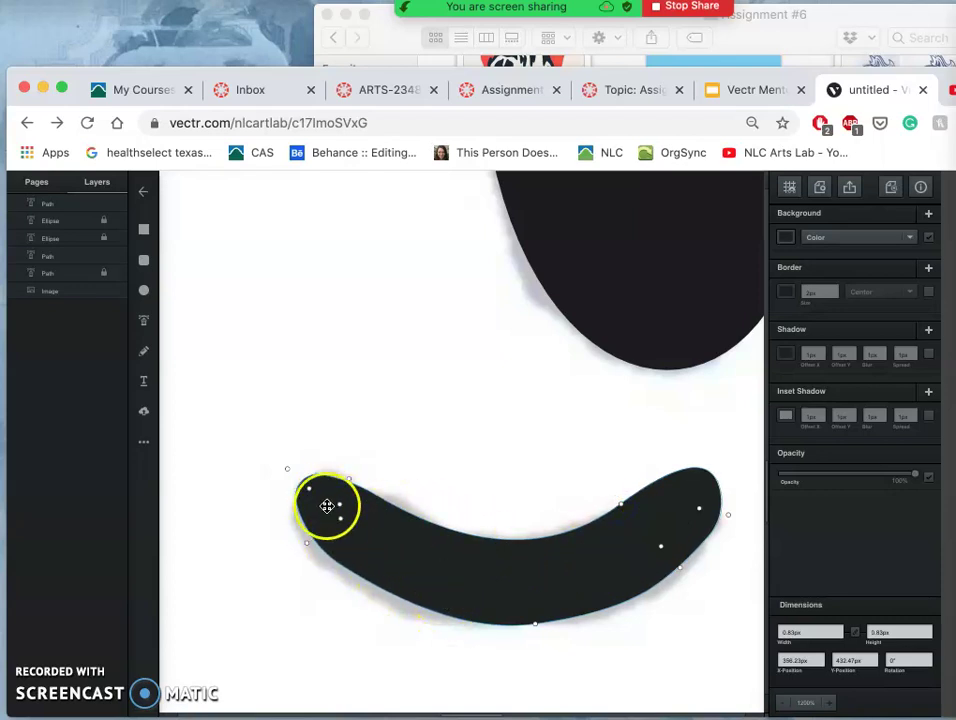
- Try to add a node on the mouth's lower-left edge with the Pen tool
click(143, 326)
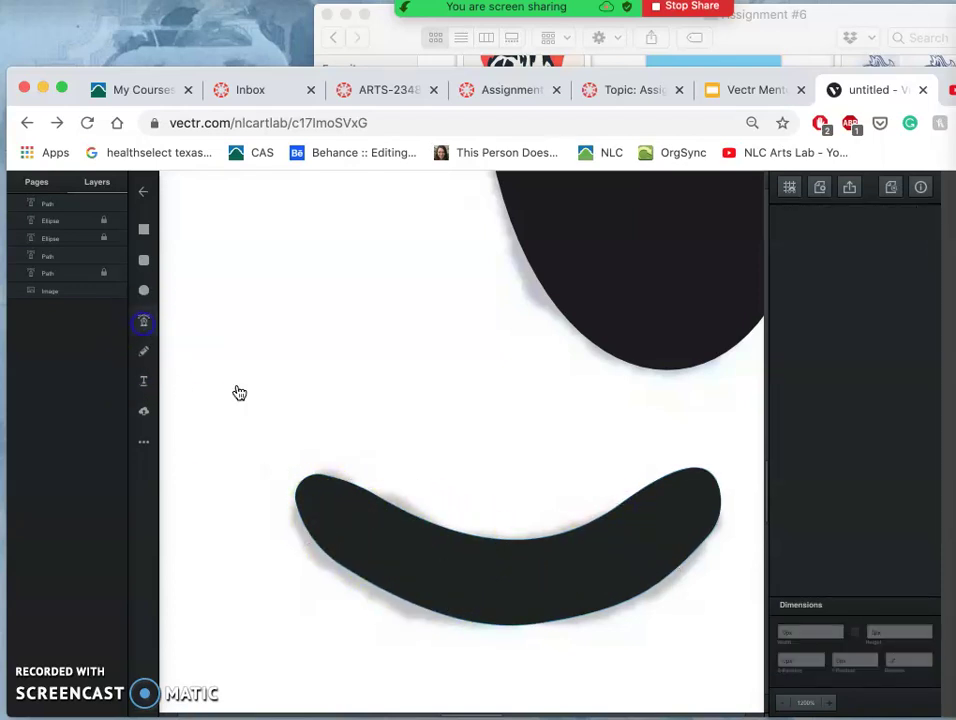
click(396, 598)
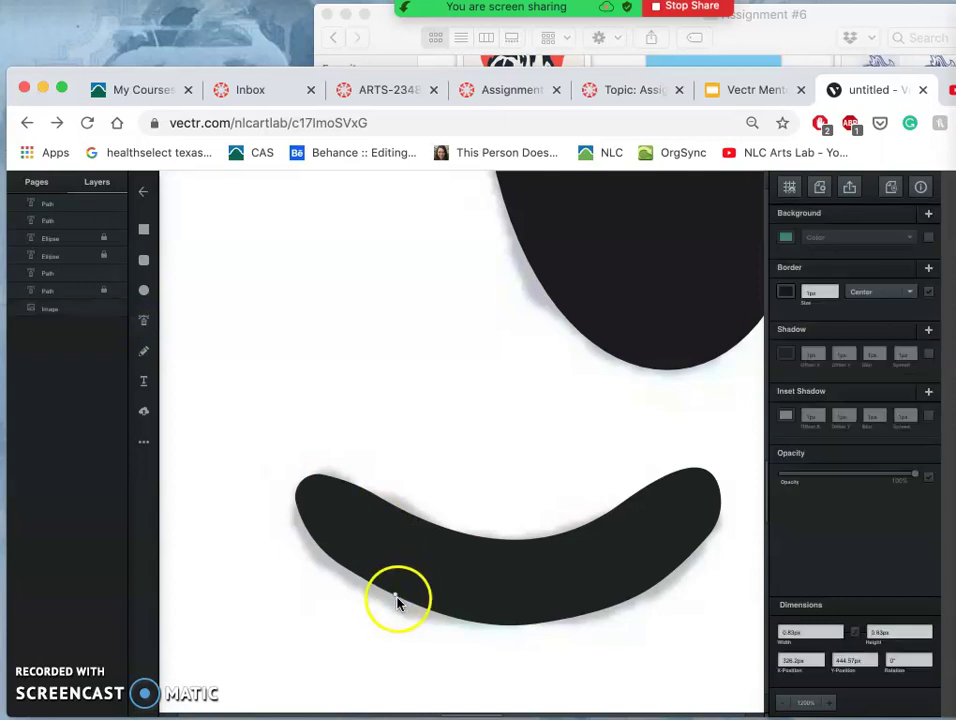
drag(394, 596, 389, 604)
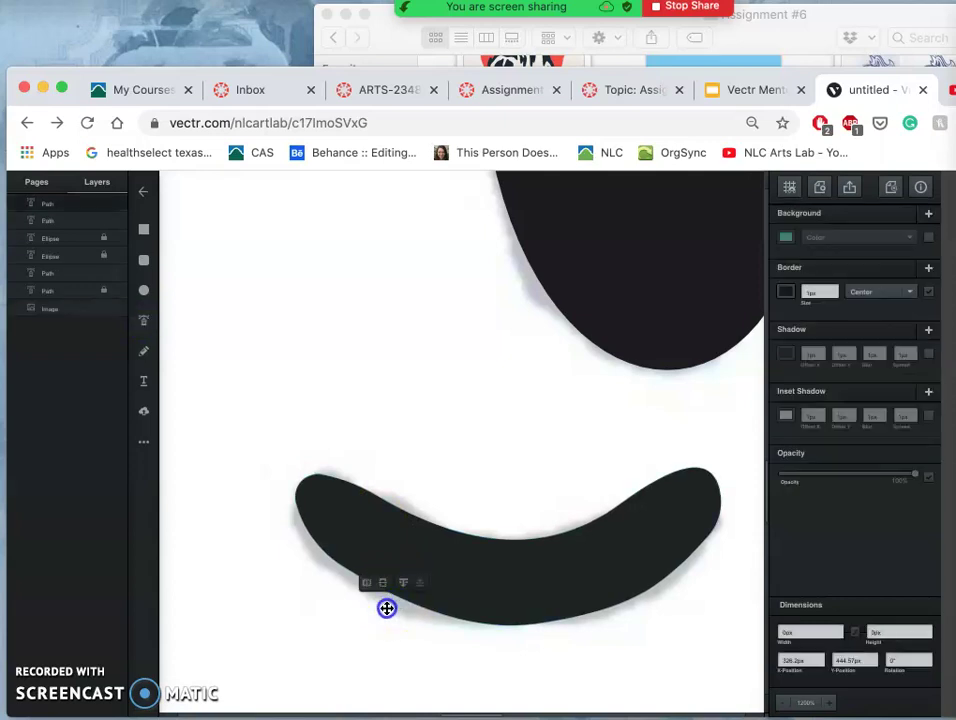
click(387, 608)
- Reopen the mouth path's nodes, add a node on its lower-left edge and pull it slightly outward to follow the gray sketch
double_click(352, 547)
click(386, 597)
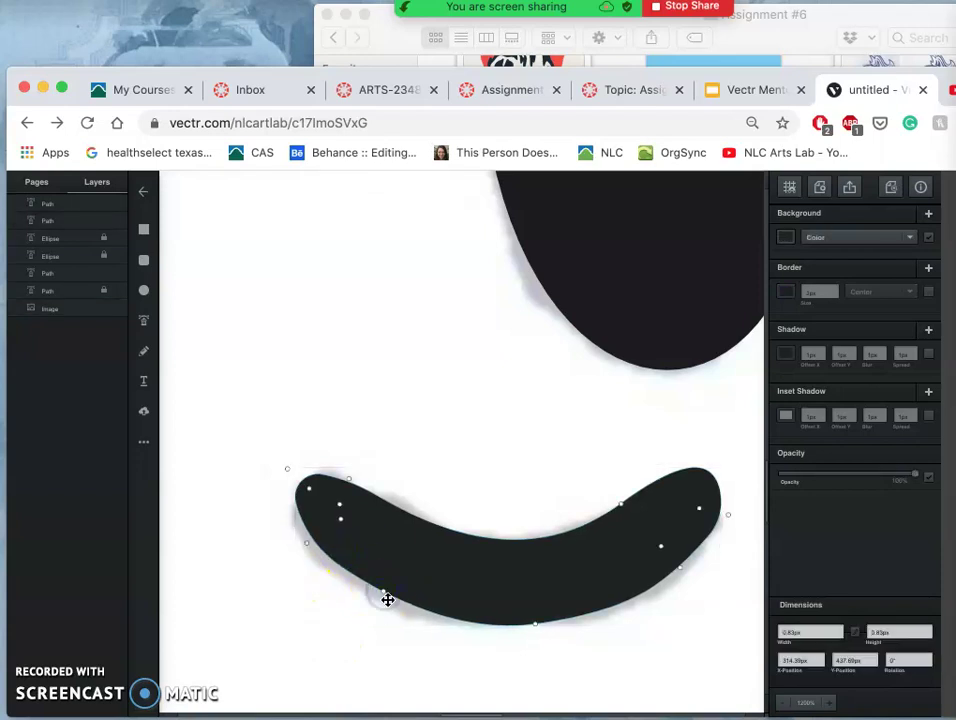
drag(382, 593, 380, 598)
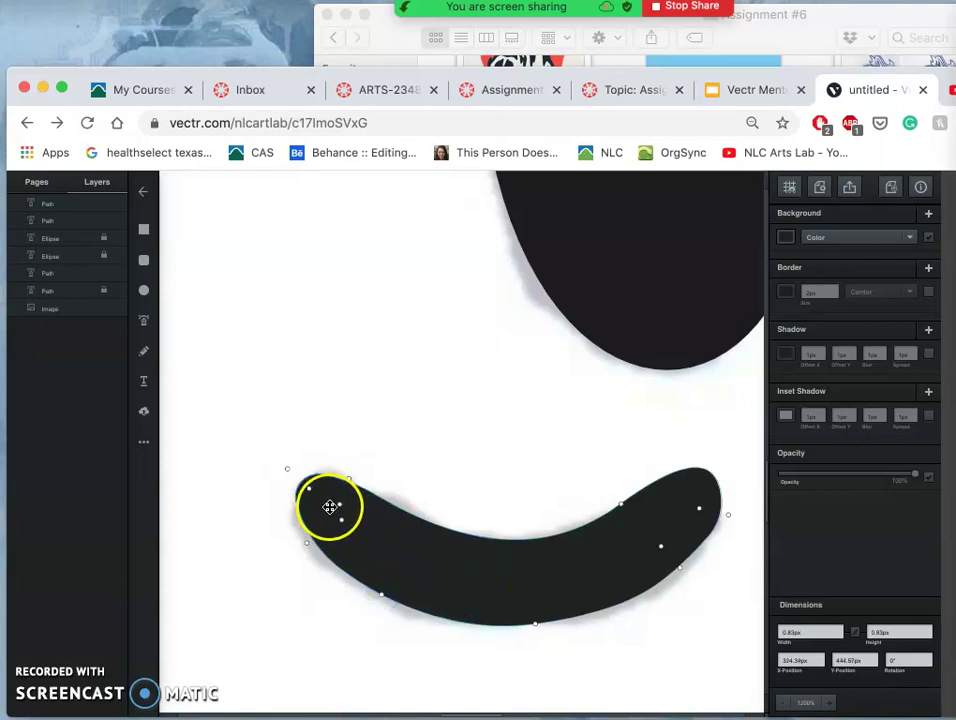
click(679, 569)
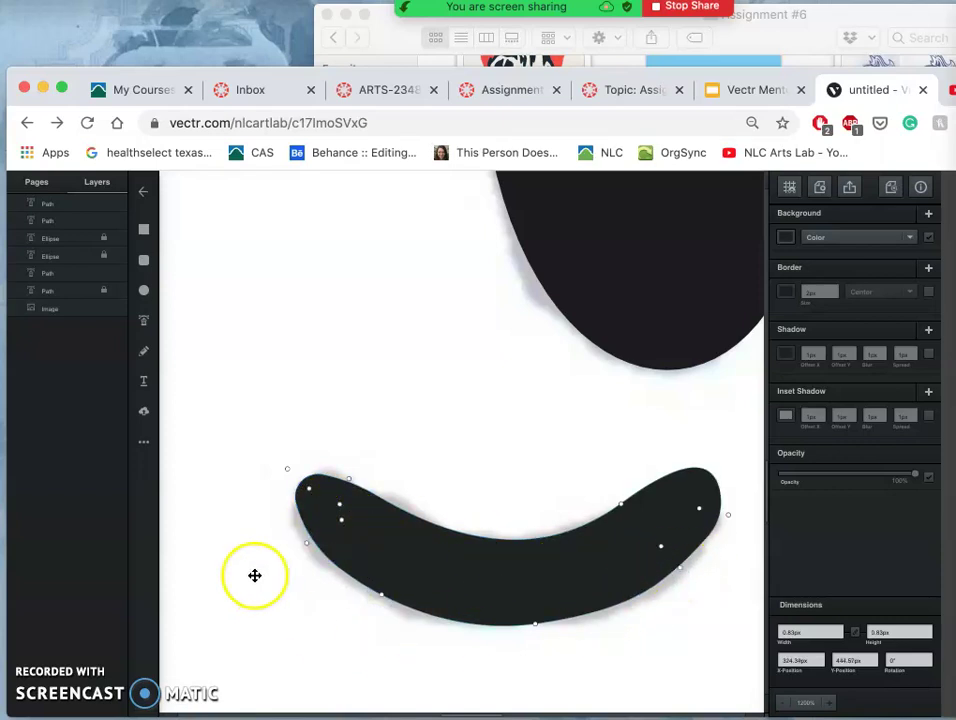
click(617, 505)
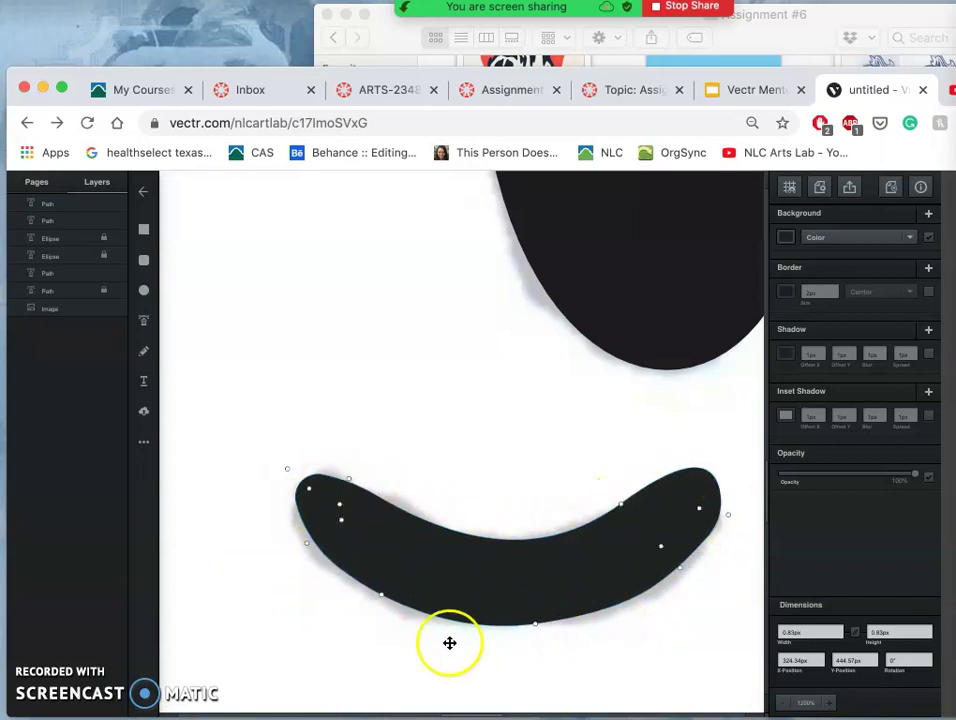
click(305, 607)
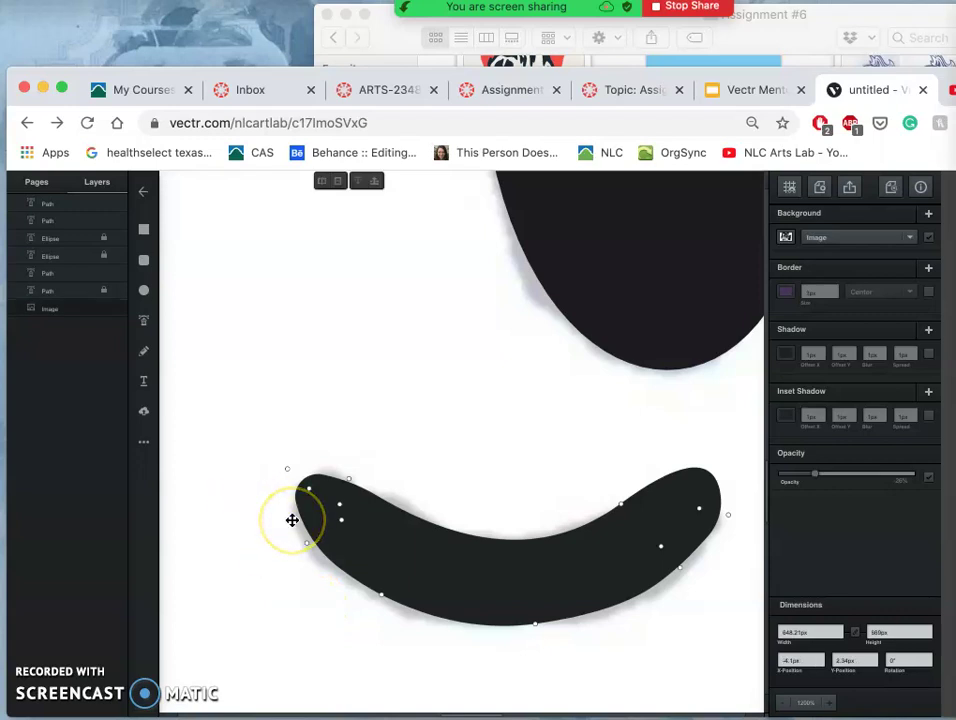
- Draw a rounded rectangle about 43 px wide and 14 px high in the white area above the mouth
key(minus)
key(minus)
key(minus)
key(minus)
key(minus)
key(minus)
key(minus)
key(minus)
key(minus)
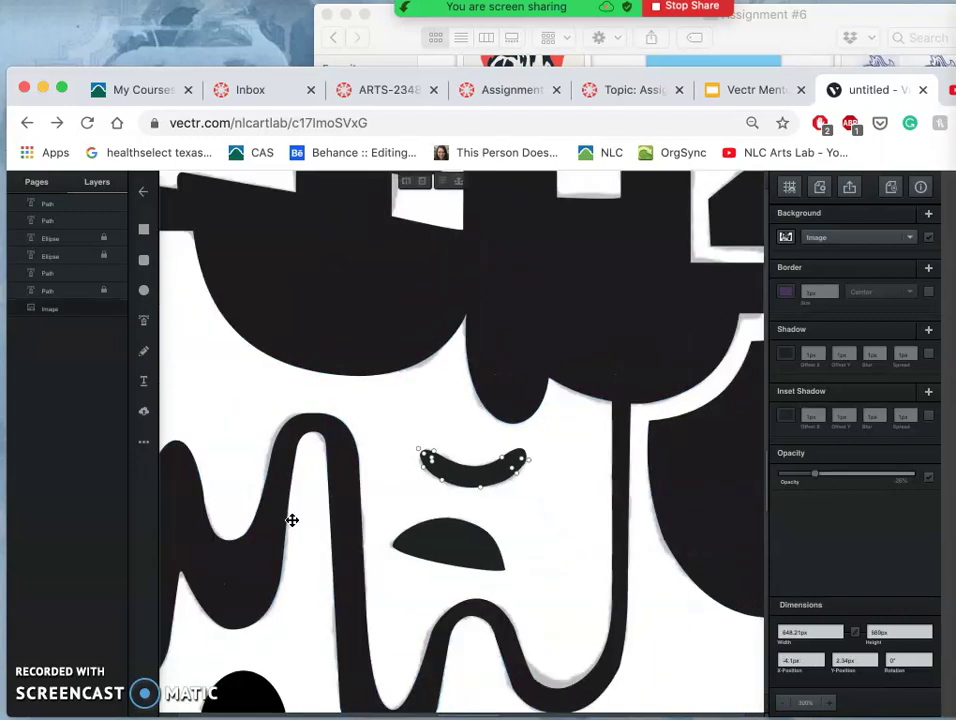
scroll(292, 520, up, 5)
click(303, 507)
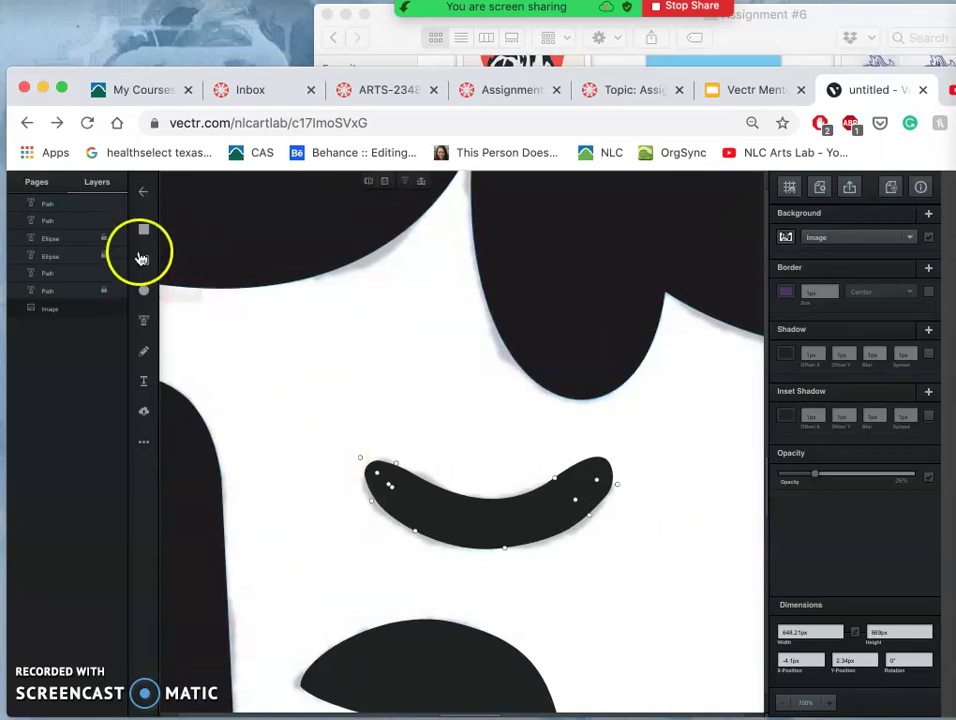
click(143, 259)
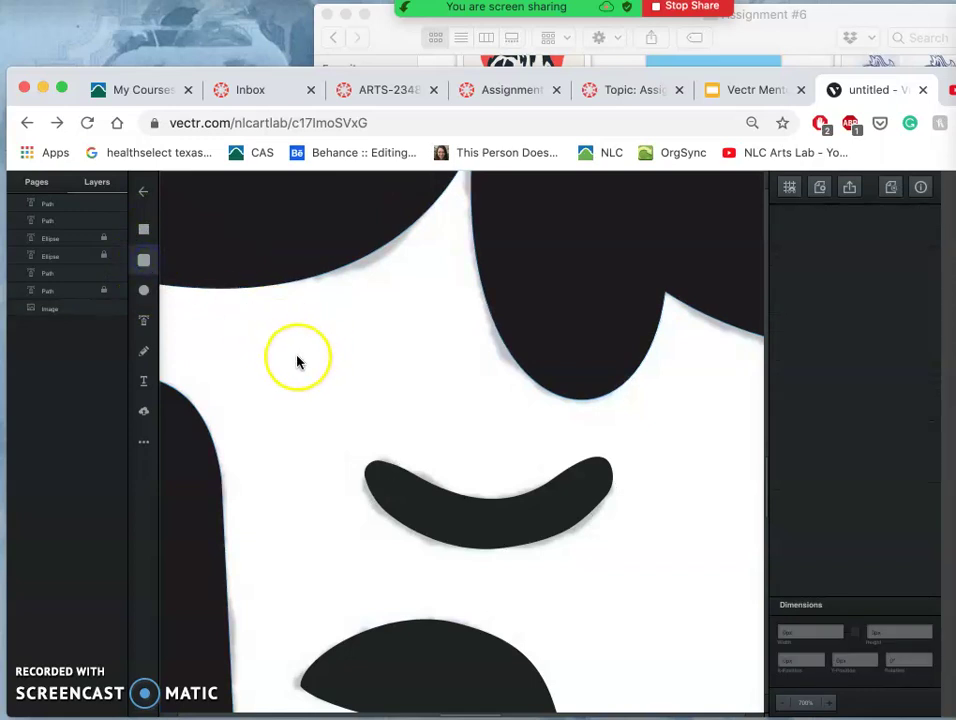
mouse_move(295, 360)
mouse_down()
mouse_move(455, 397)
mouse_move(481, 418)
mouse_up()
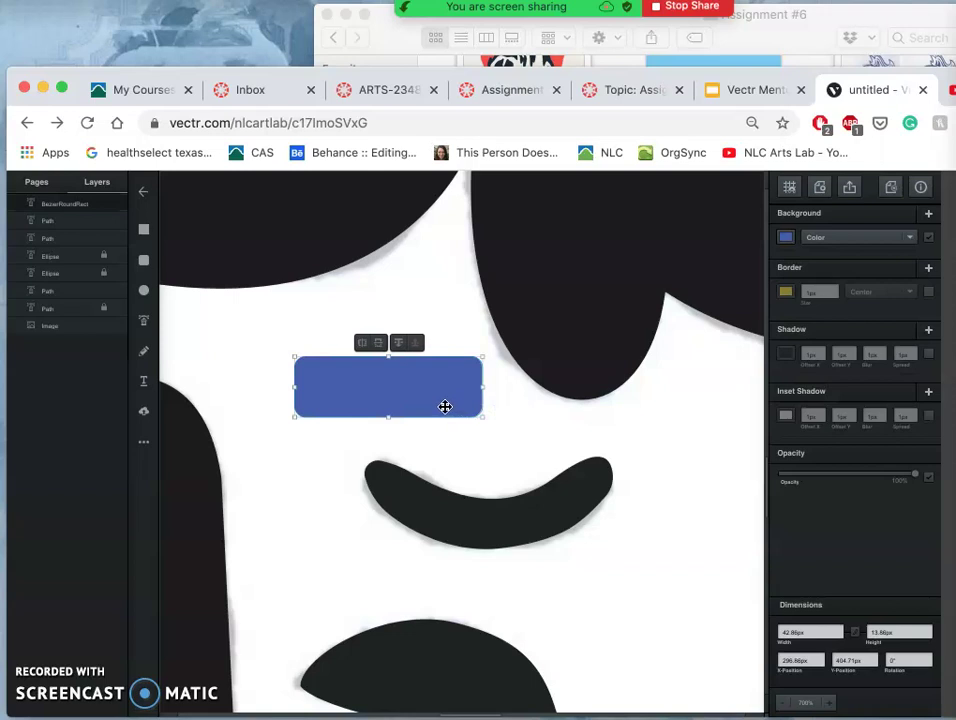
- Add a middle node to the blue rectangle's top and bottom edges and move both upward to form a chevron-shaped band
double_click(382, 378)
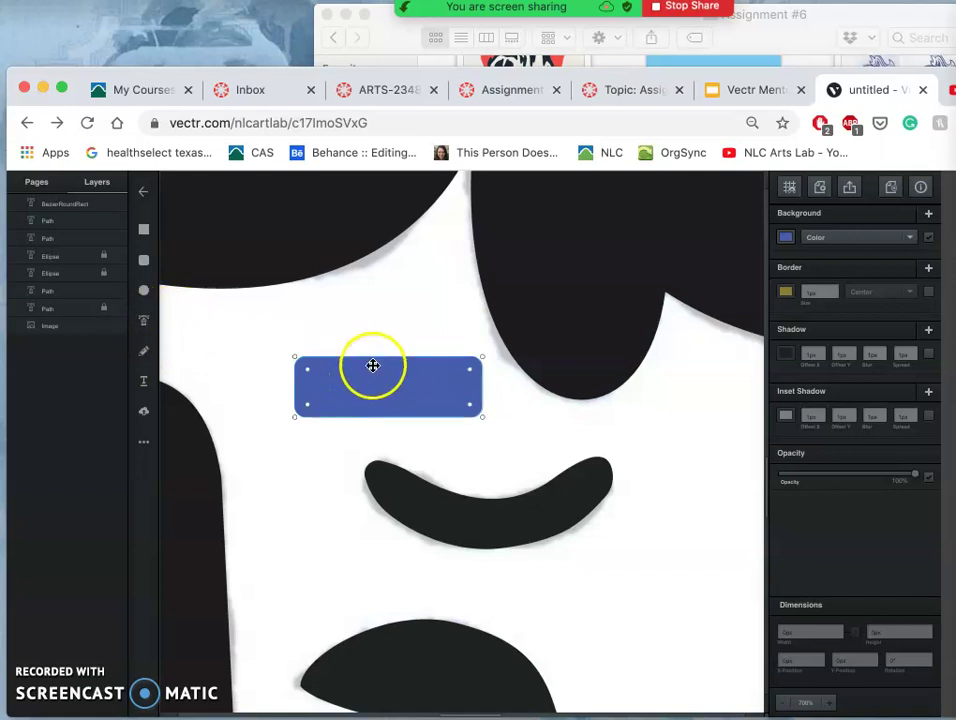
click(386, 357)
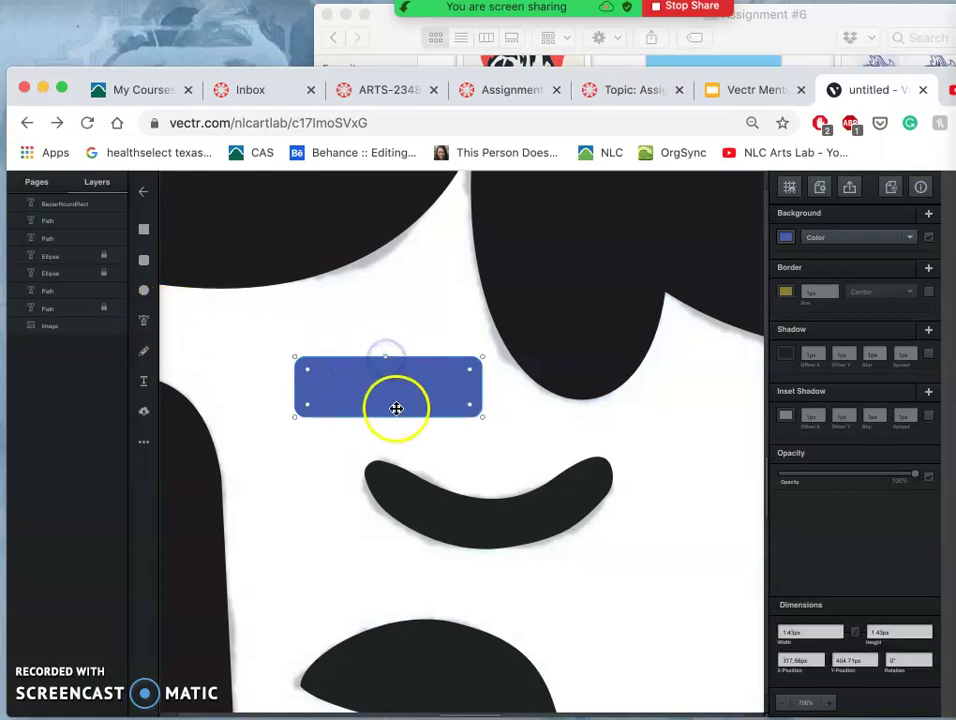
click(386, 416)
click(385, 361)
drag(385, 361, 386, 335)
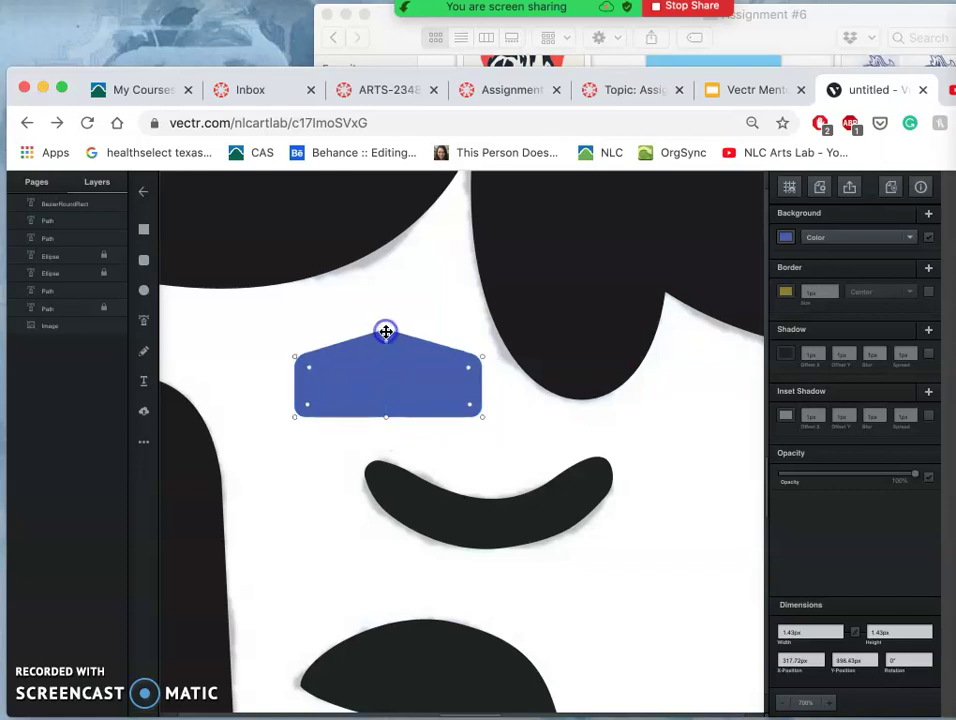
click(386, 417)
drag(386, 418, 386, 385)
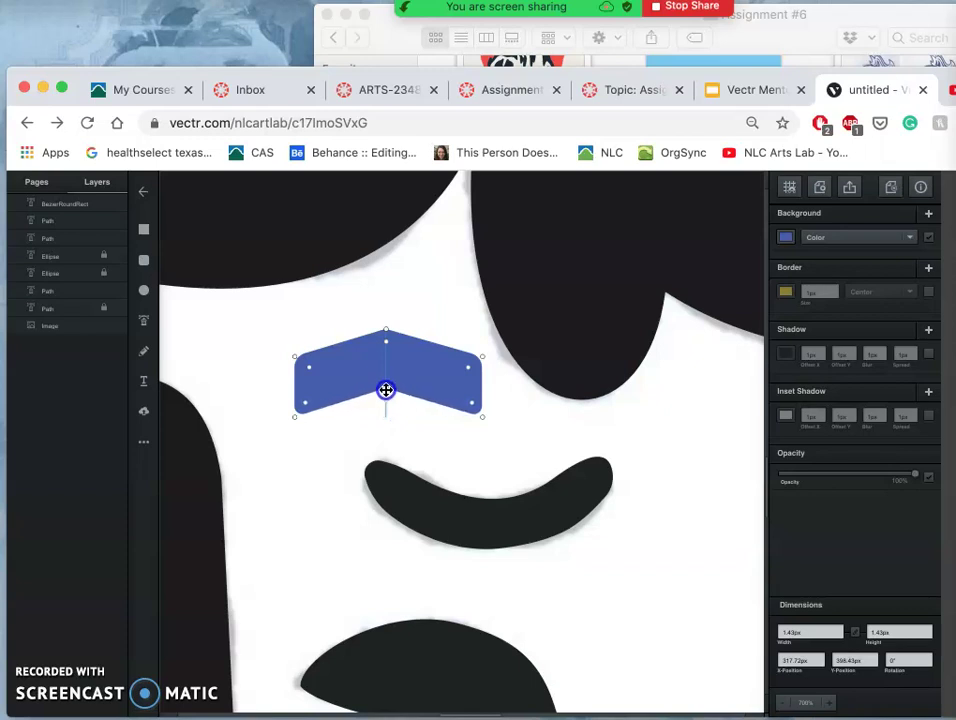
- Smooth the blue band's top and bottom middle nodes into curves and lengthen their handles to form a wide arch
click(386, 344)
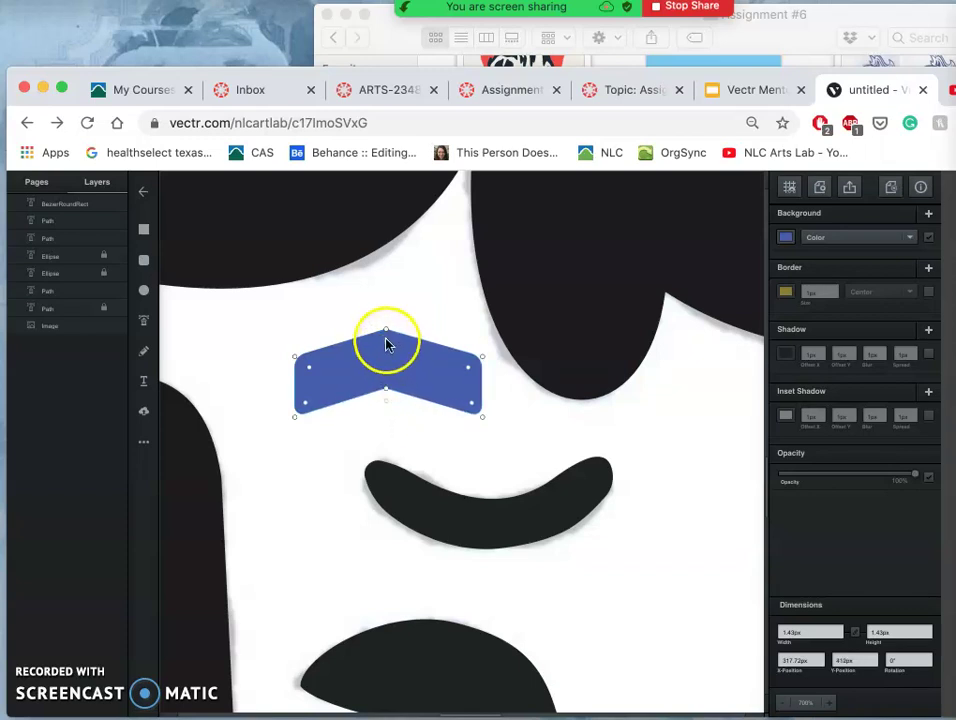
drag(386, 343, 387, 354)
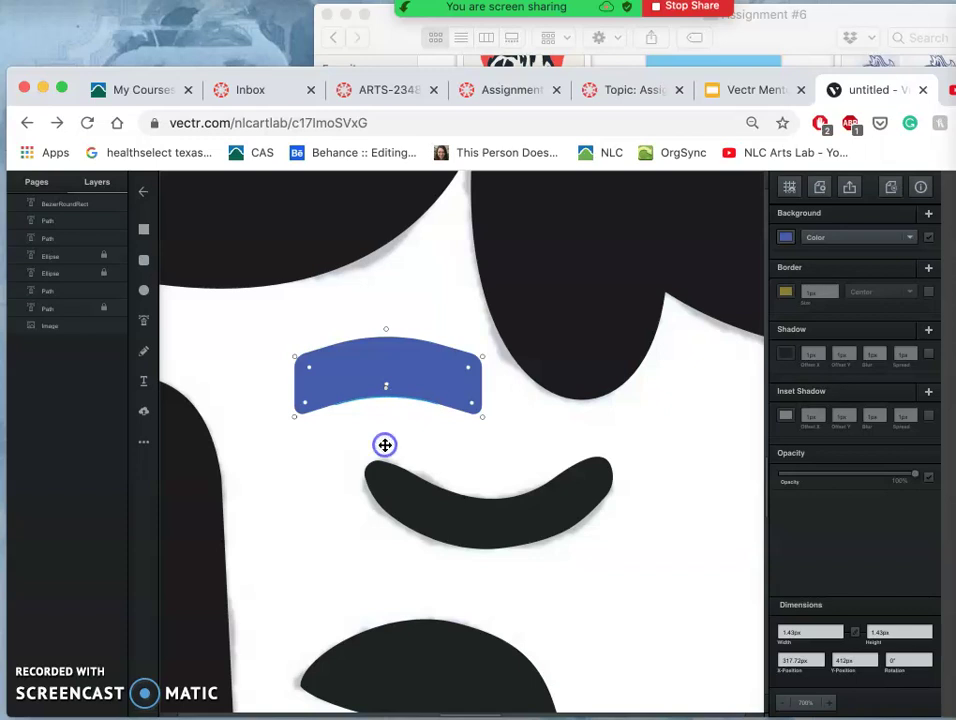
click(386, 331)
click(433, 329)
drag(433, 331, 456, 328)
click(401, 390)
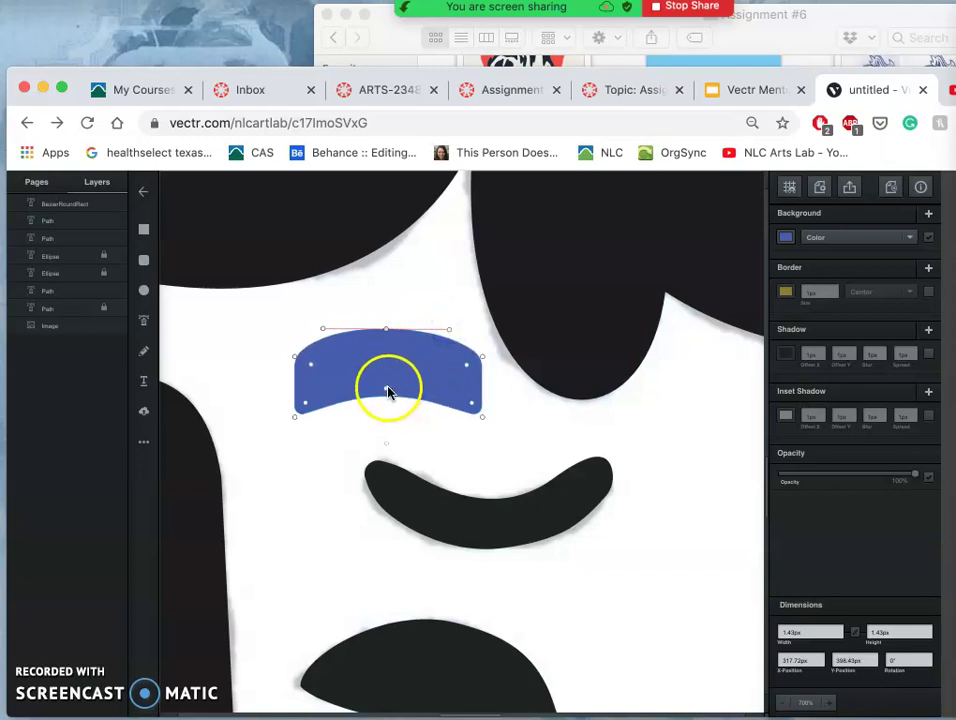
click(387, 392)
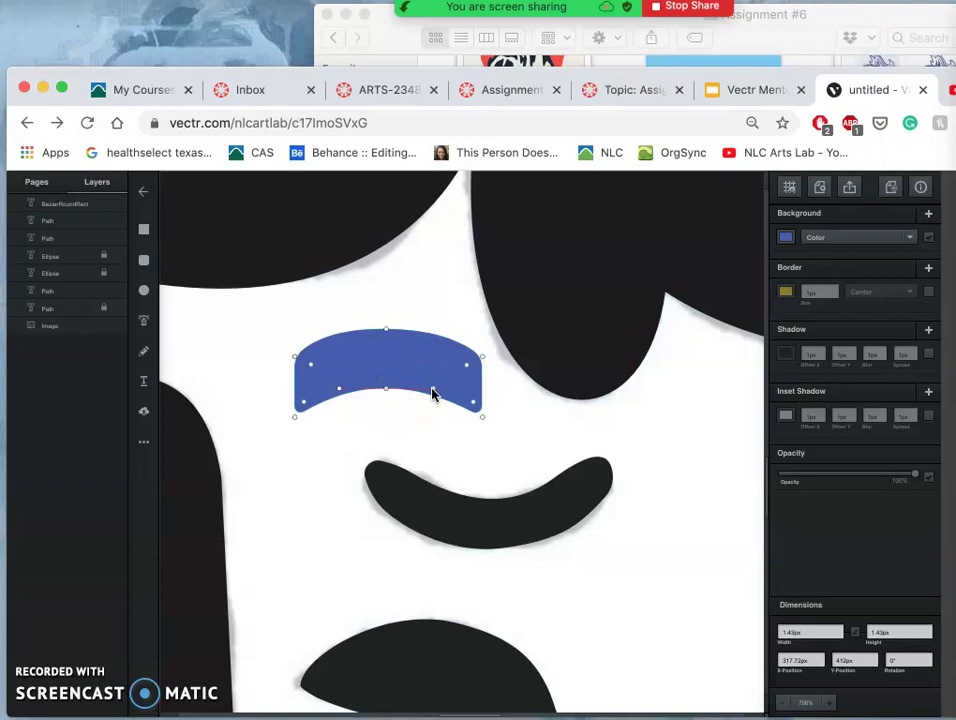
drag(433, 391, 461, 388)
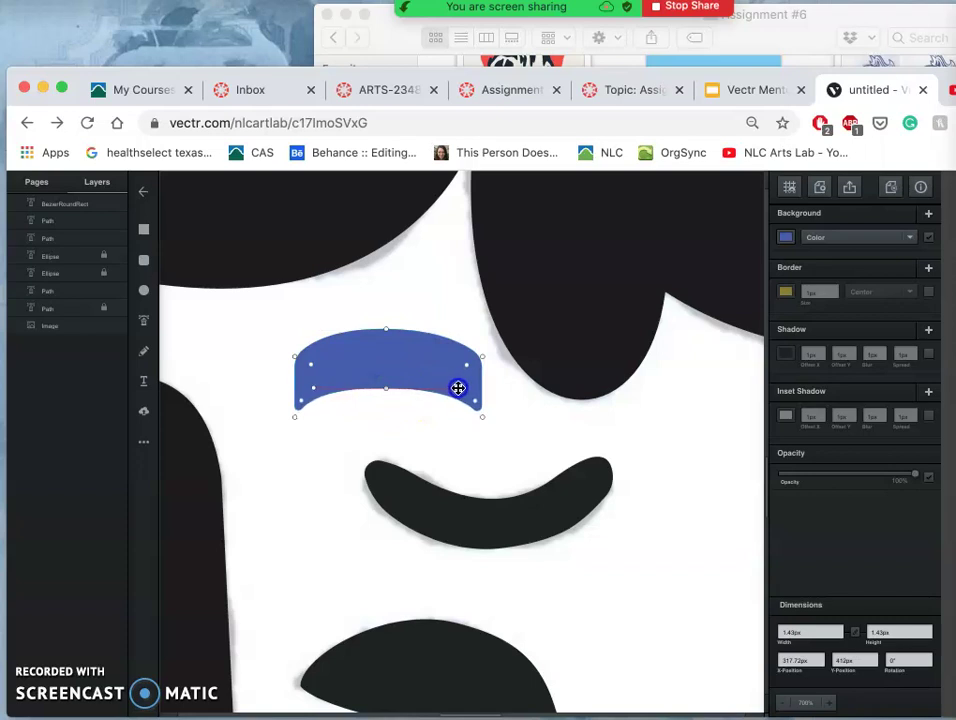
- Increase the rounding of the blue band's bottom two corners so both ends are evenly curved
click(316, 410)
drag(304, 406, 312, 387)
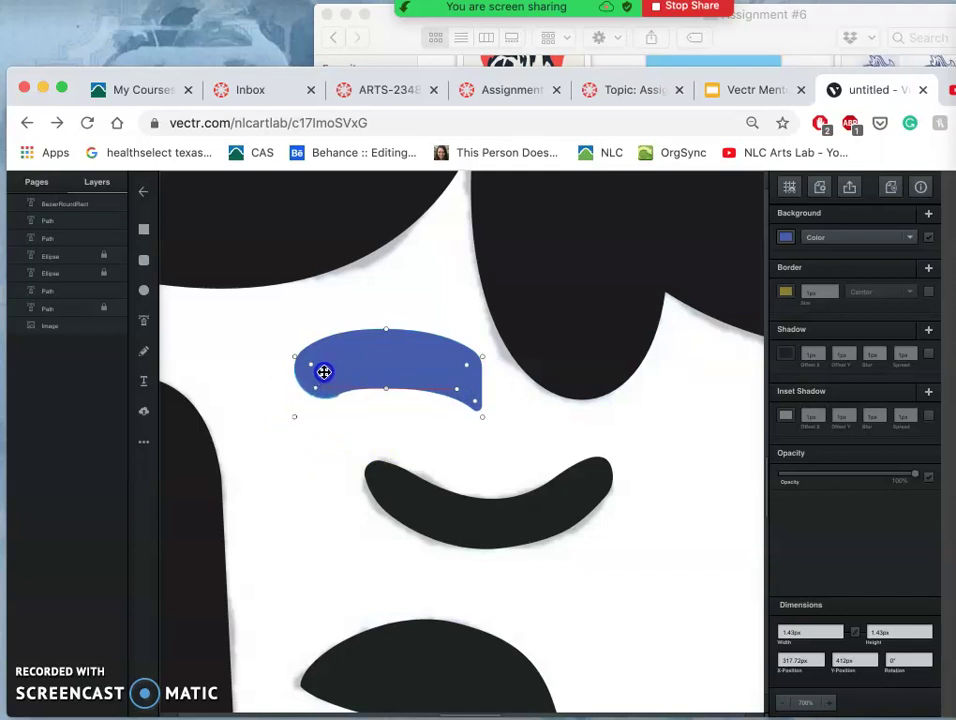
click(475, 402)
drag(474, 405, 474, 404)
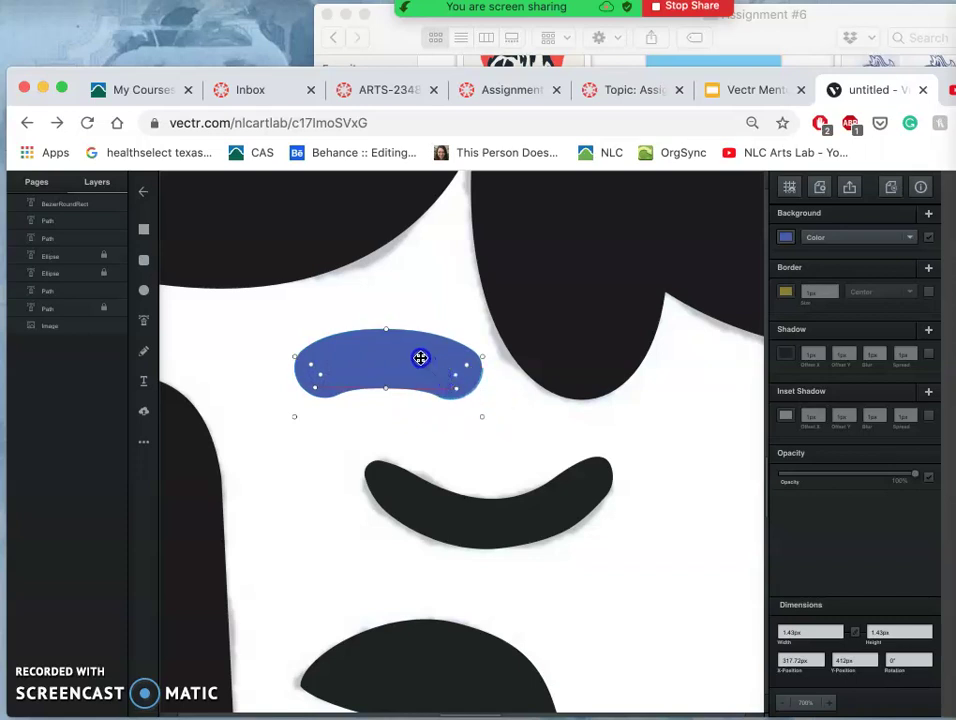
mouse_move(420, 357)
mouse_down()
mouse_move(425, 435)
mouse_move(420, 346)
mouse_move(404, 371)
mouse_up()
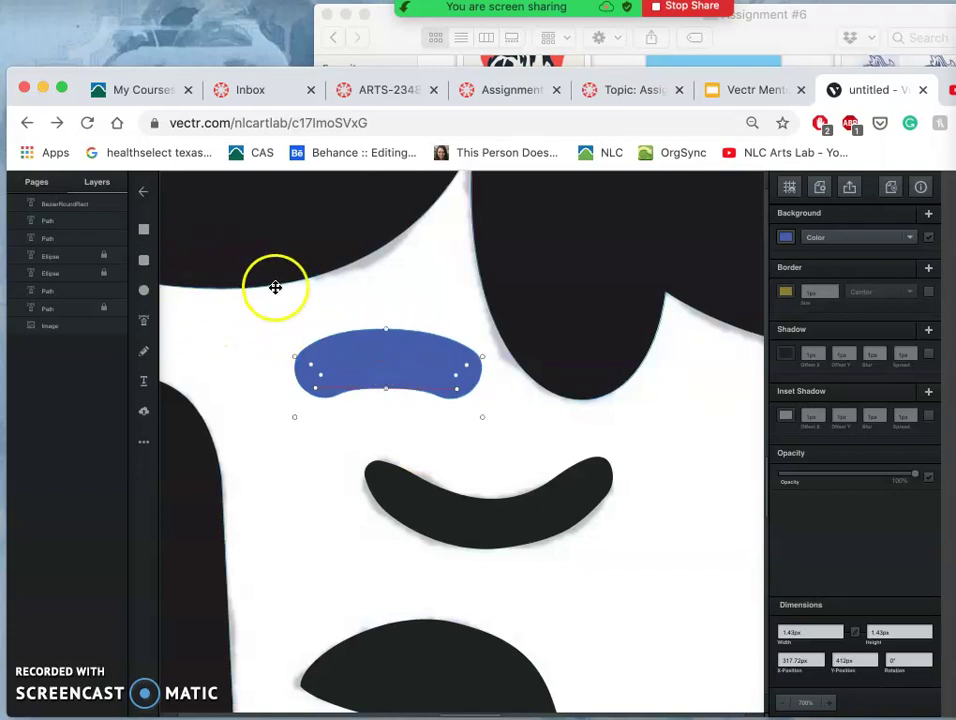
click(284, 318)
click(240, 351)
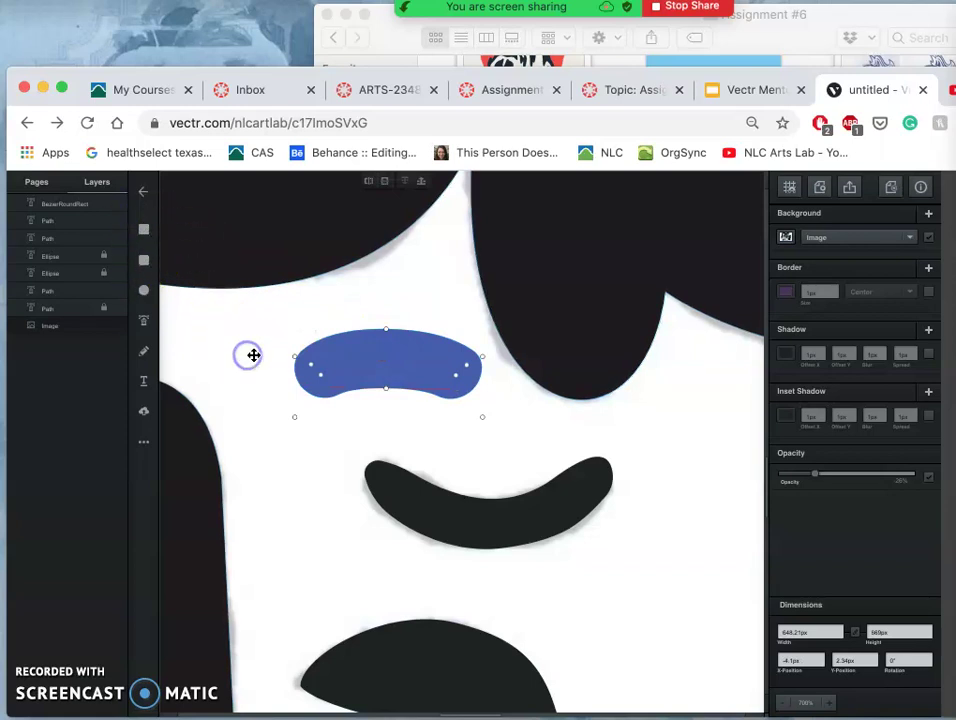
mouse_move(256, 360)
mouse_down()
mouse_move(297, 341)
mouse_move(275, 335)
mouse_move(267, 359)
mouse_up()
click(391, 365)
drag(391, 365, 394, 398)
key(super+z)
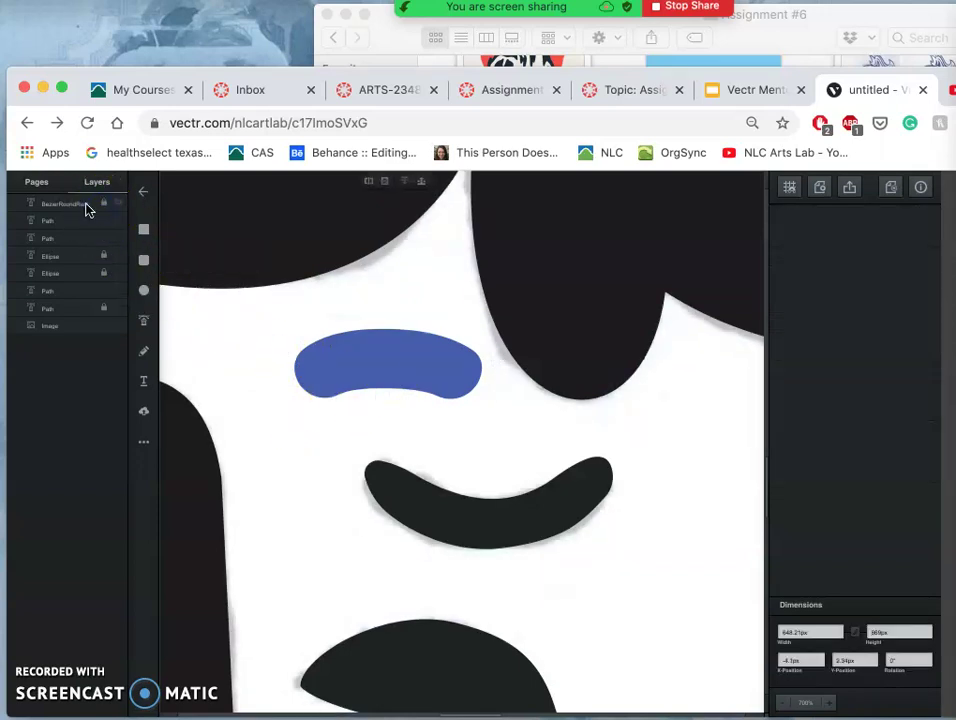
- Rotate the blue band about 182°, widen it to about 52 px and reduce its height to about 14 px
click(126, 210)
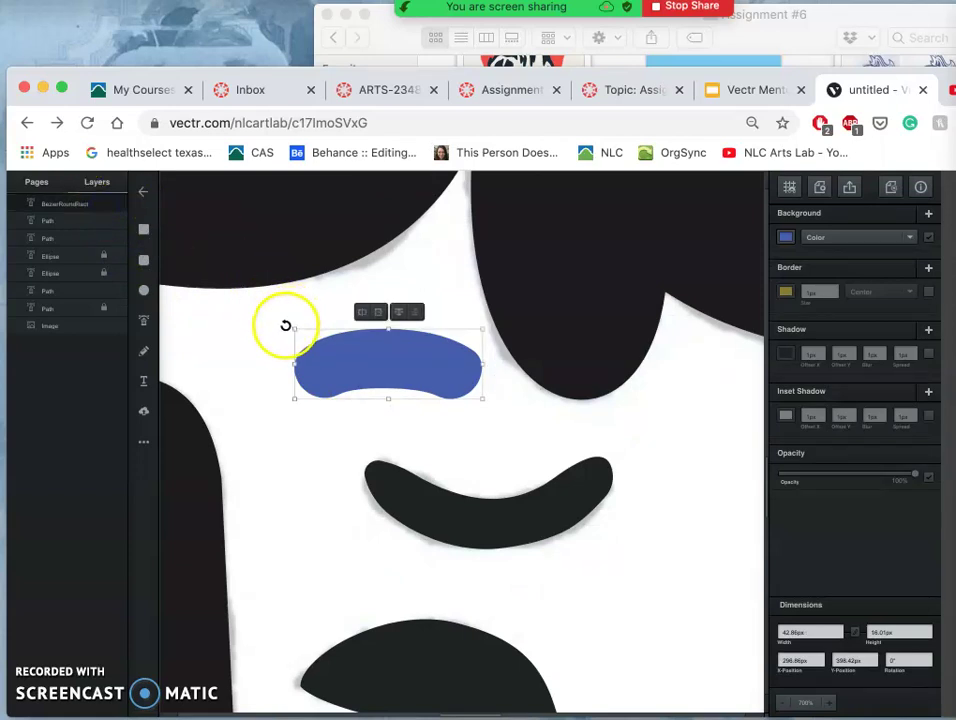
drag(285, 325, 521, 367)
click(416, 335)
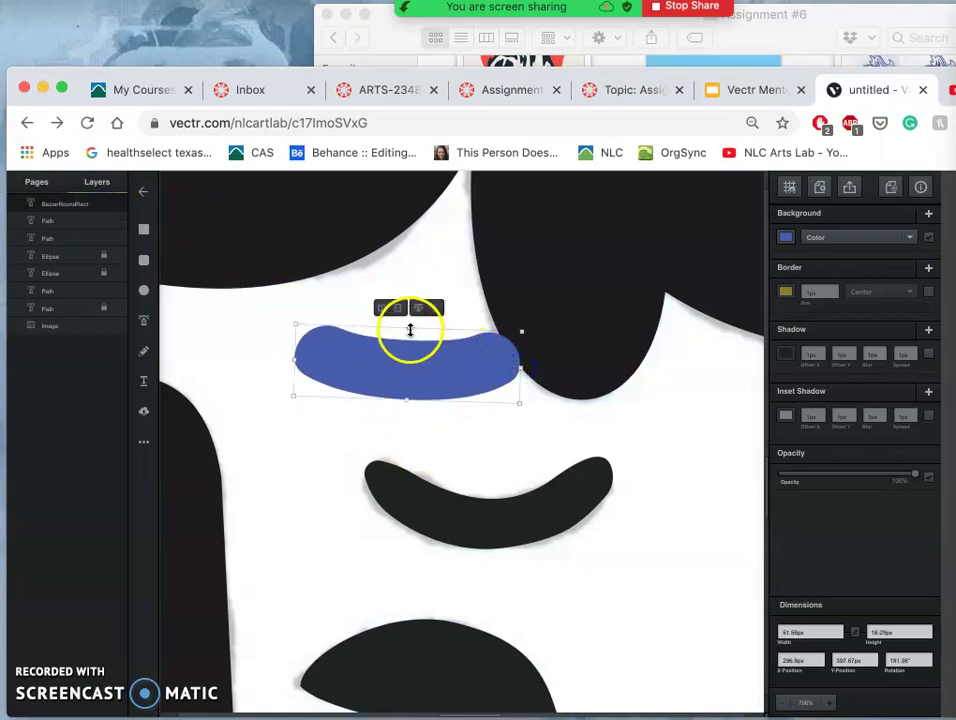
mouse_move(410, 330)
mouse_down()
mouse_move(404, 350)
mouse_move(404, 338)
mouse_up()
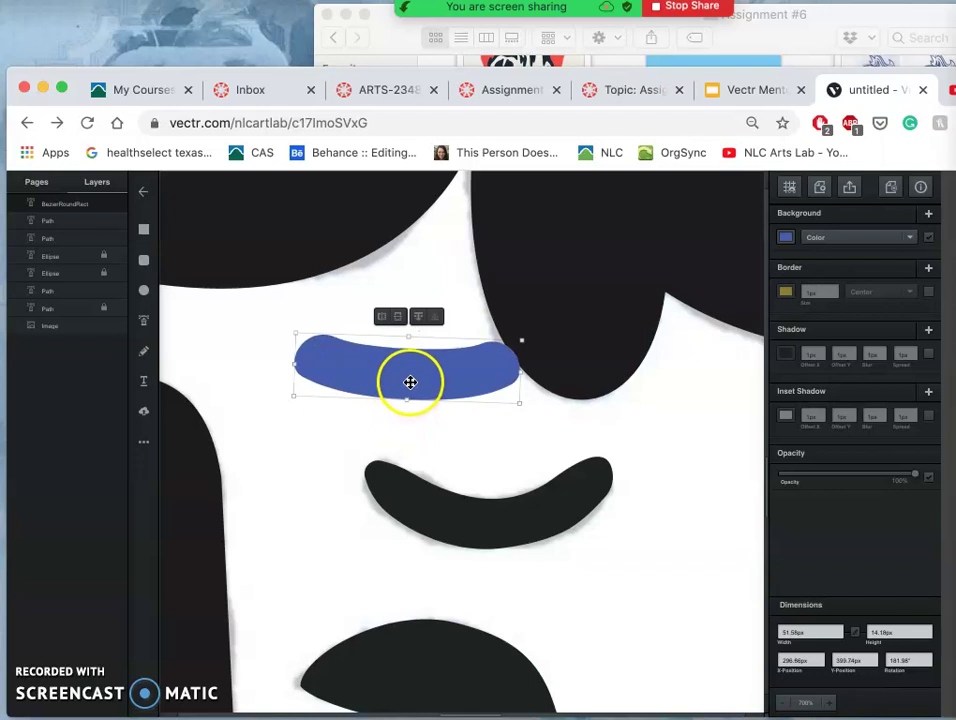
double_click(409, 380)
click(419, 379)
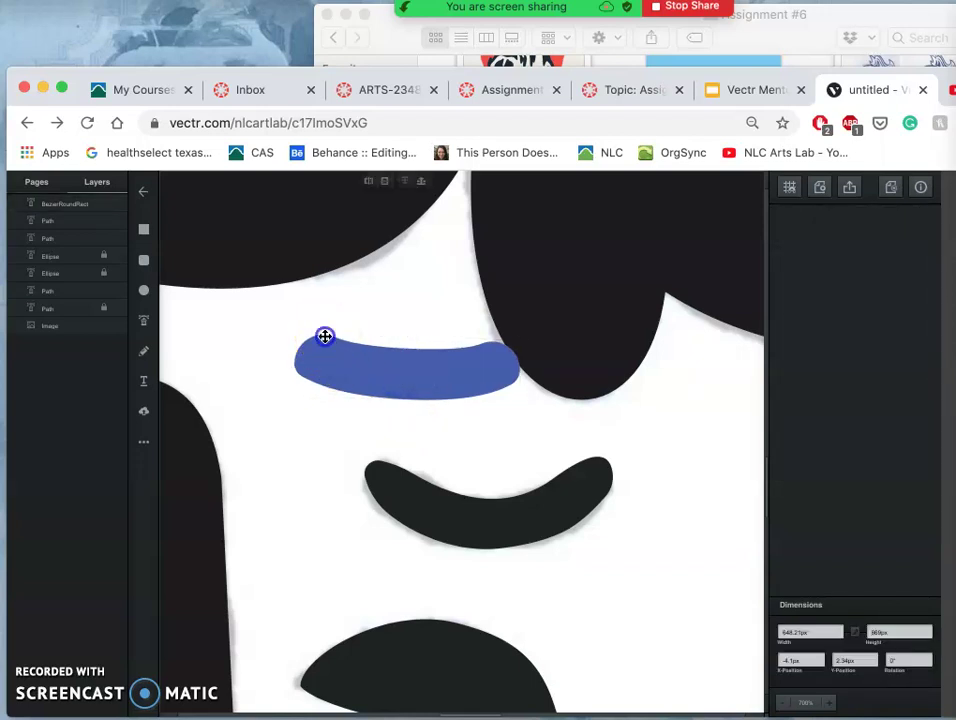
drag(305, 379, 298, 392)
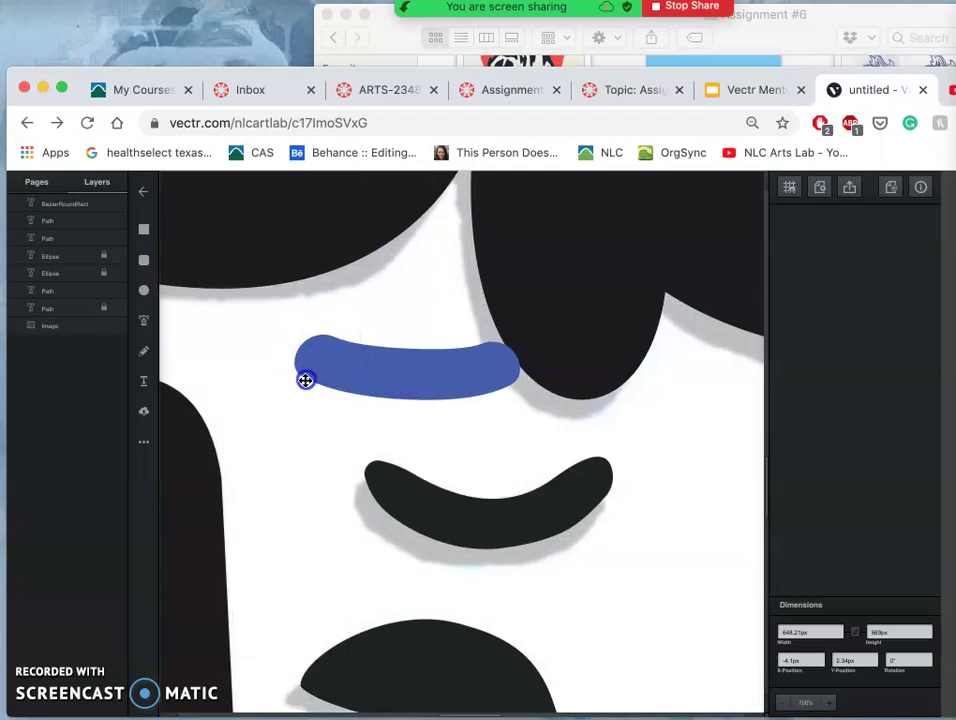
key(super+z)
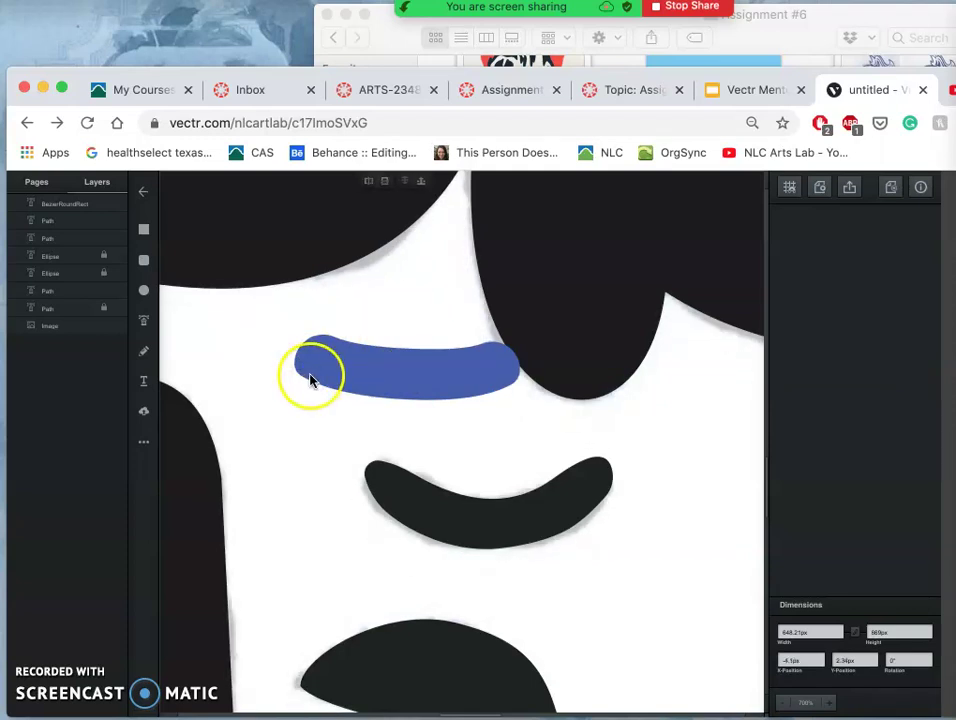
- Reselect the curved blue band, deselect it and lock the background image layer
click(90, 208)
click(414, 385)
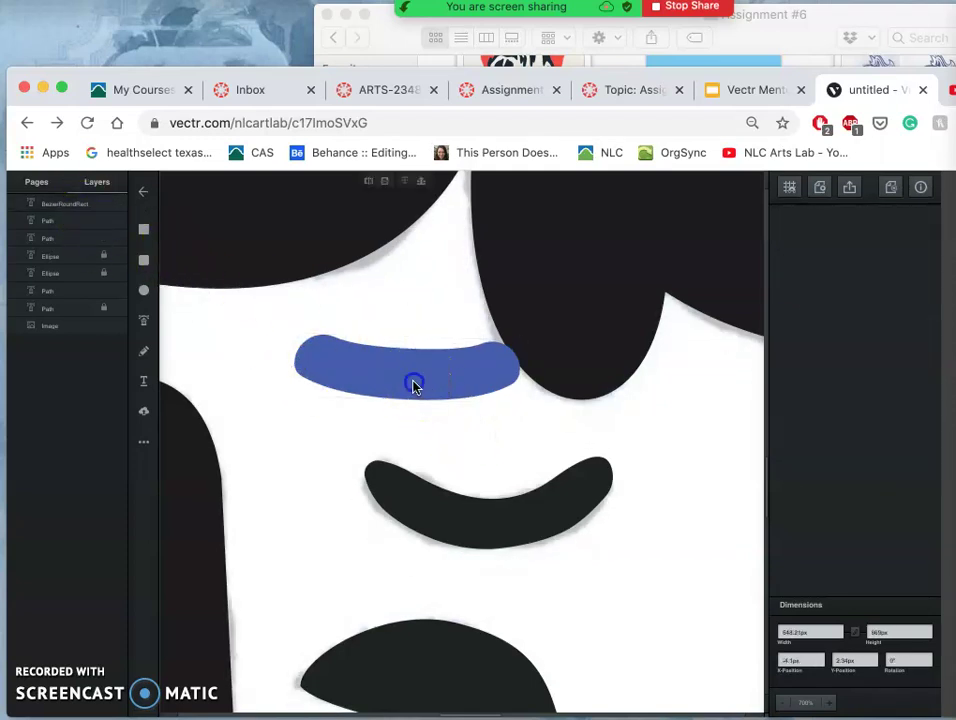
click(71, 221)
click(57, 207)
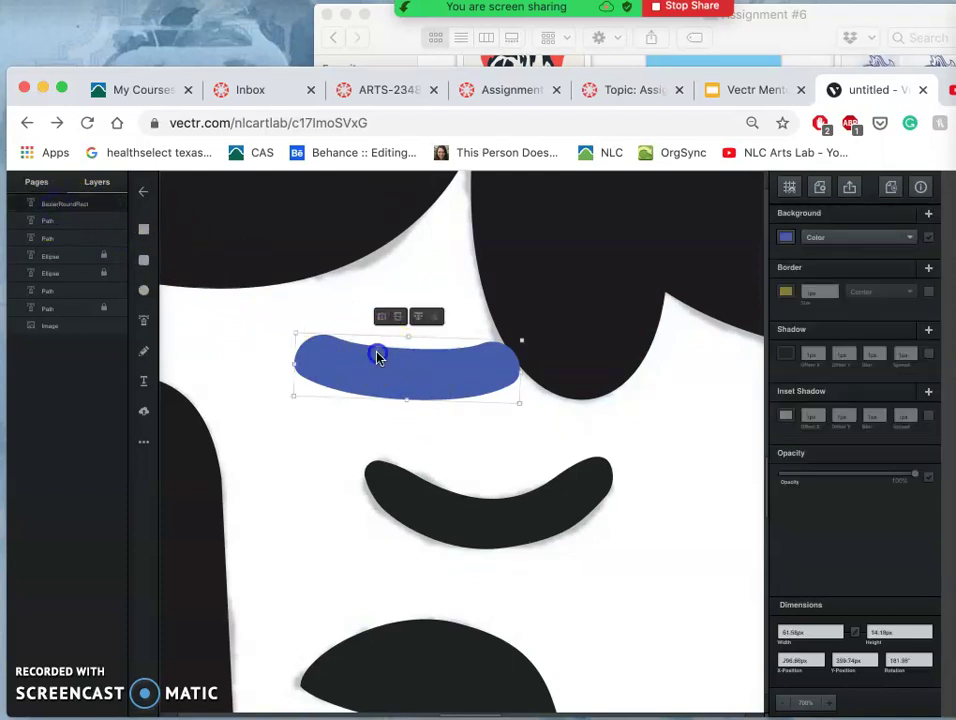
click(378, 362)
click(260, 362)
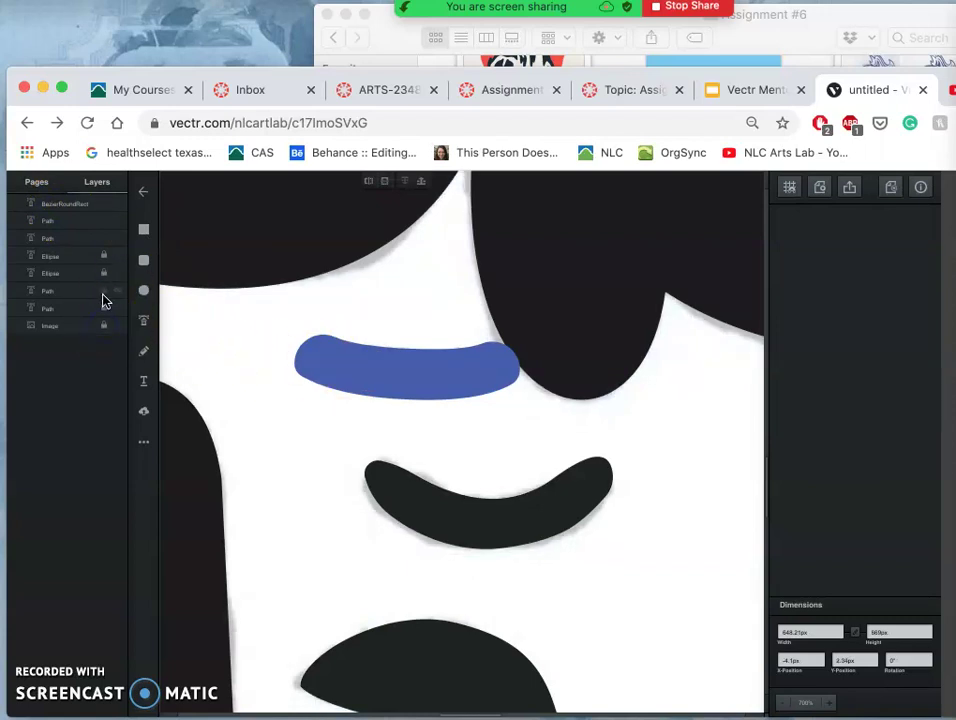
- Lock the remaining path layers and the background image layer so that only the blue band stays editable
click(102, 298)
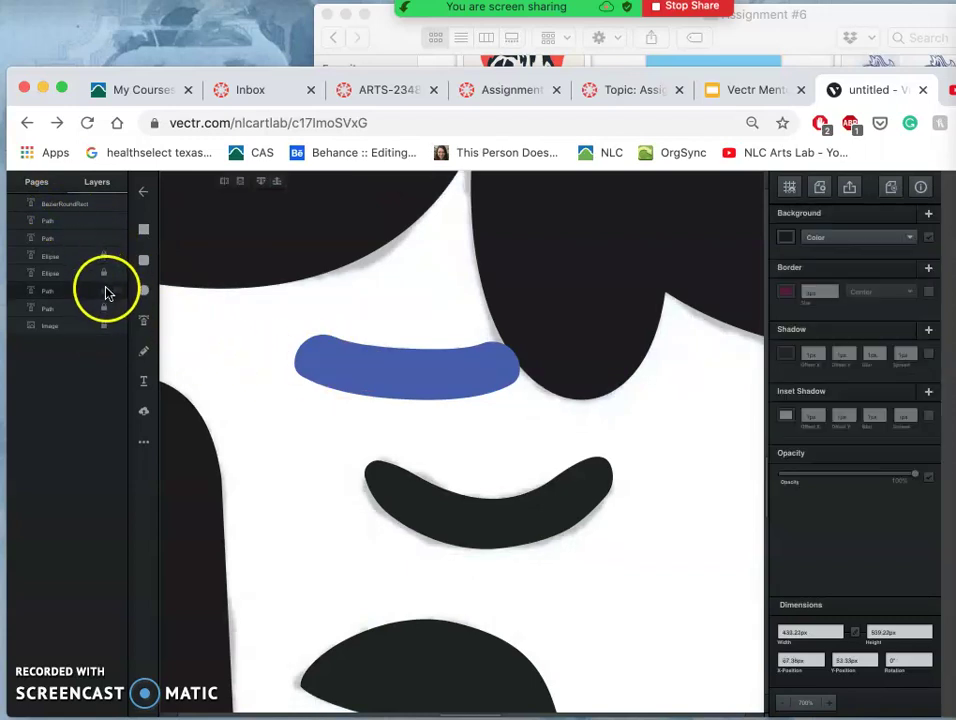
click(104, 256)
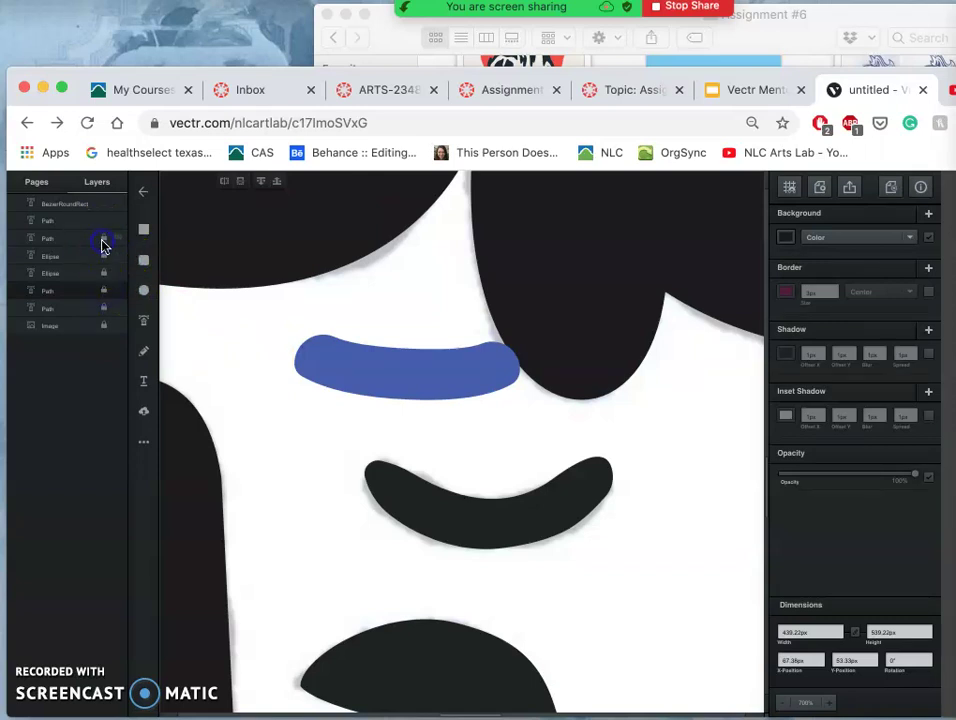
click(348, 358)
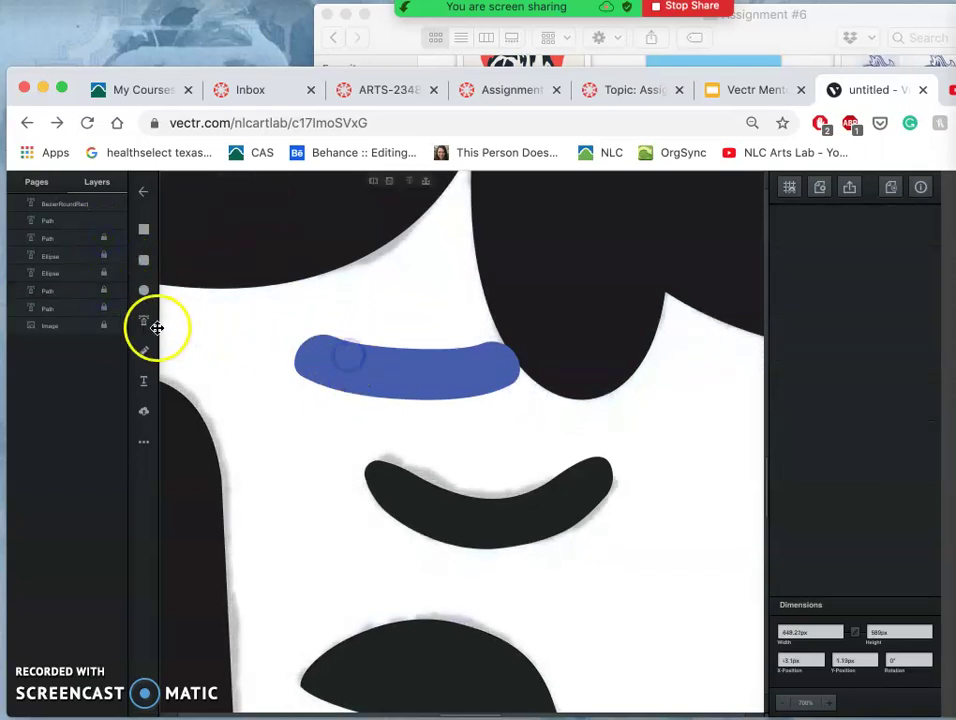
click(91, 326)
click(101, 327)
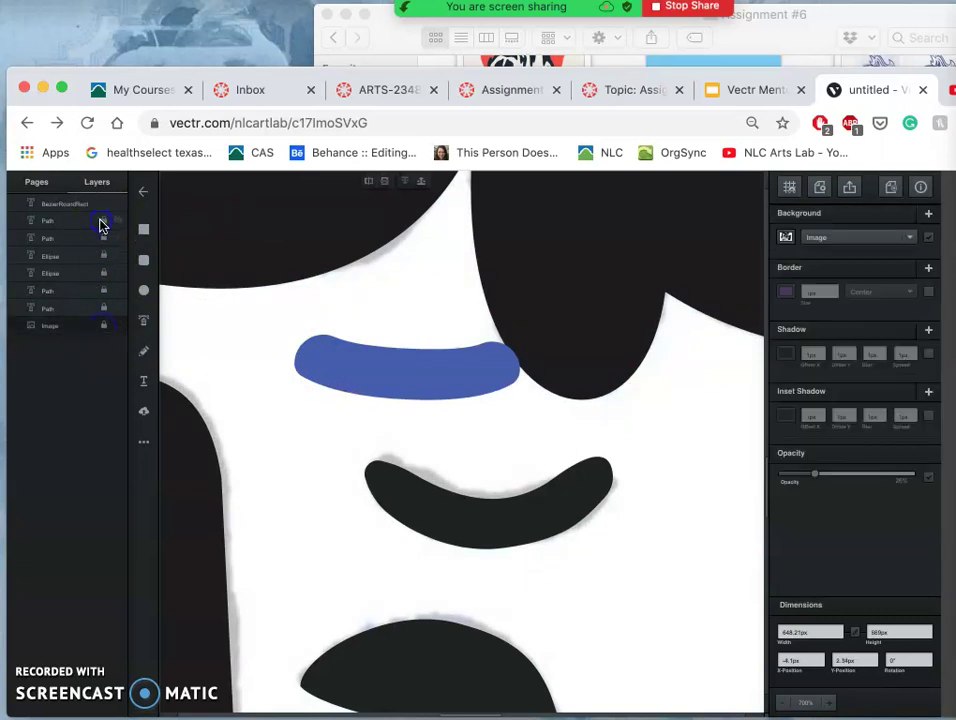
mouse_move(377, 382)
mouse_down()
mouse_move(376, 405)
mouse_move(378, 384)
mouse_up()
click(110, 238)
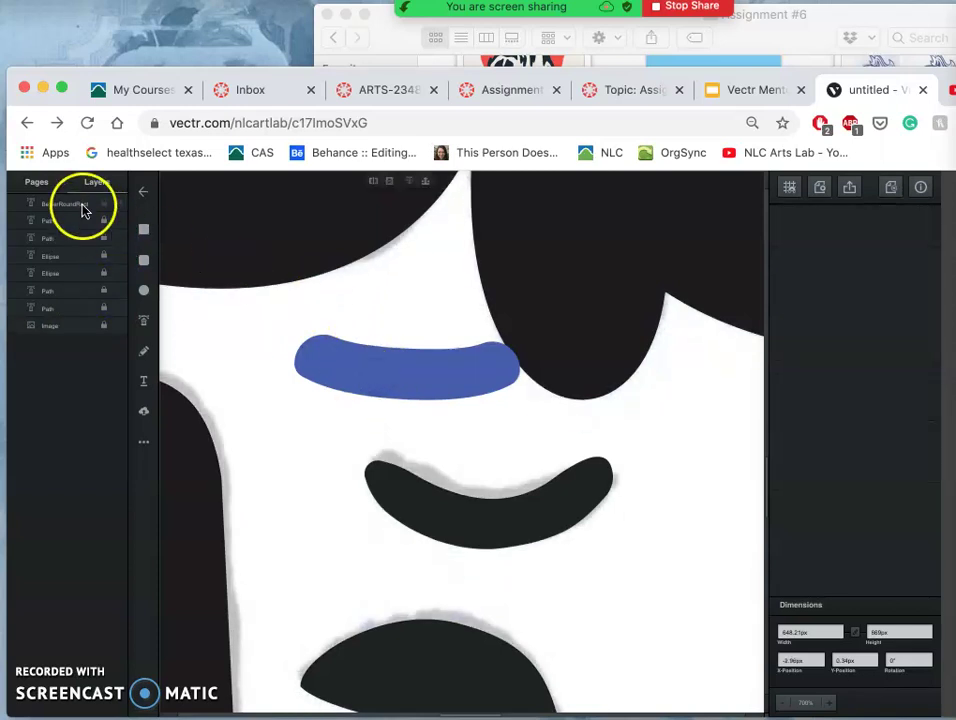
- Select and deselect the blue band, and undo the recent layer locks and the band's last resizing
click(83, 210)
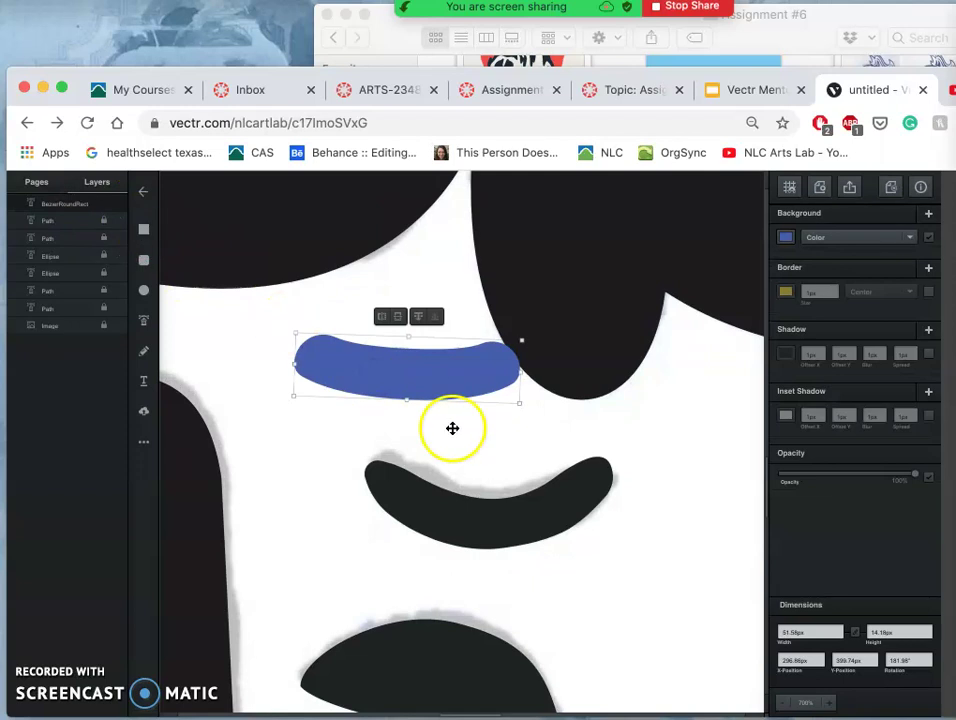
click(376, 428)
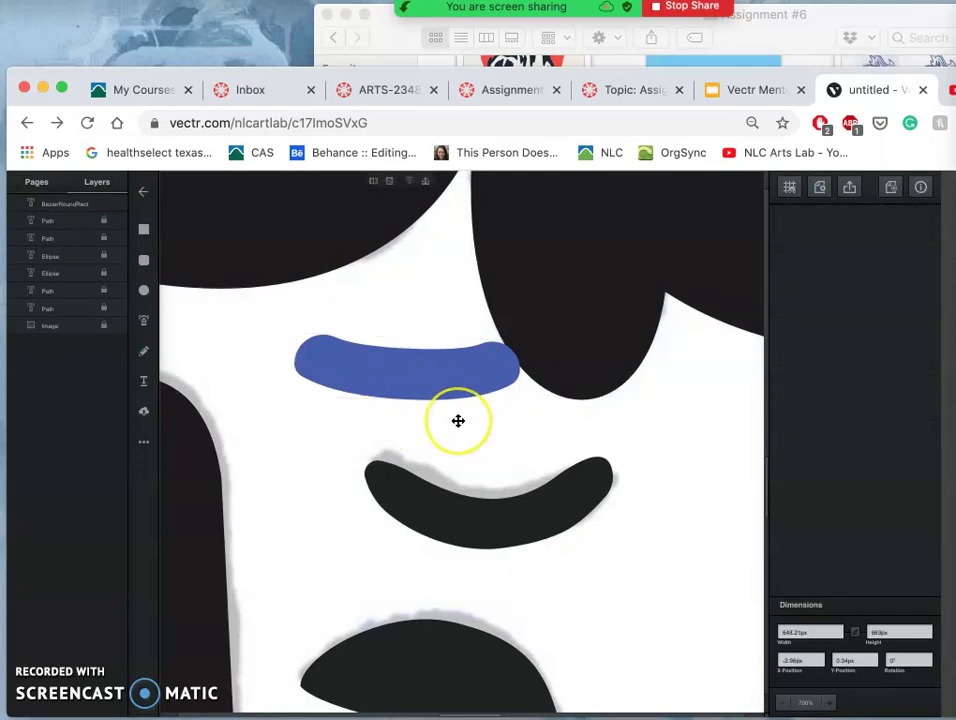
scroll(458, 421, down, 5)
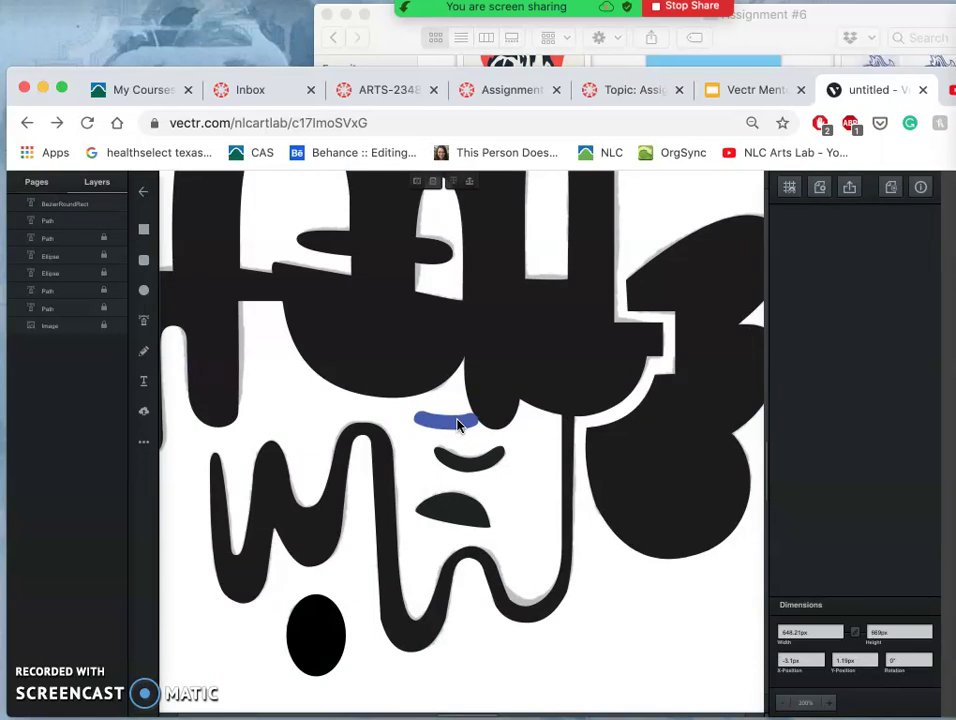
key(super+z)
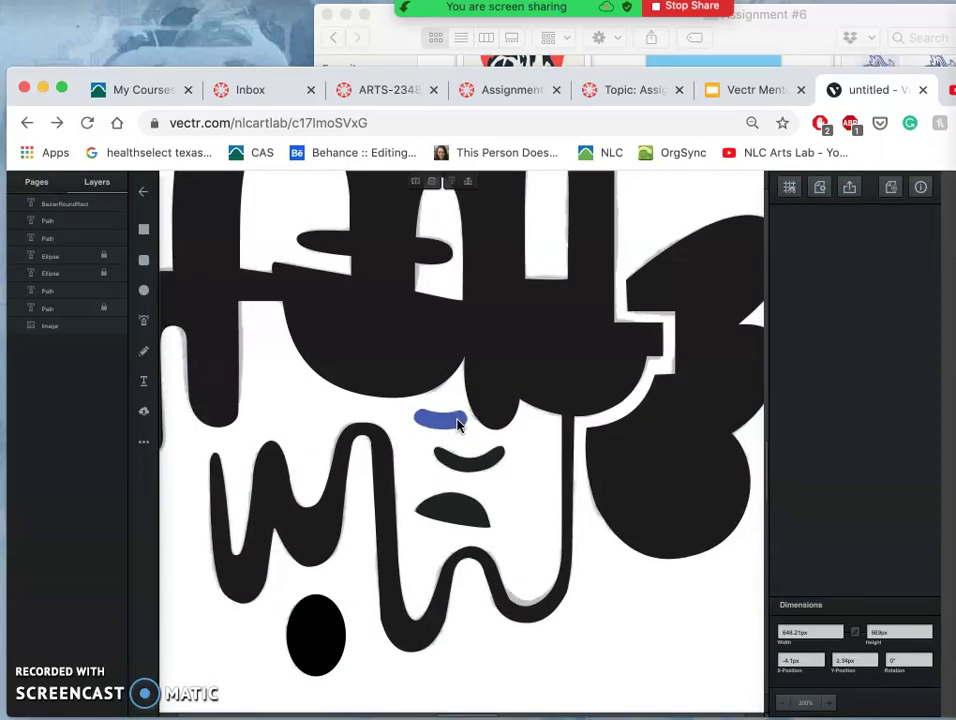
- Move the blue band slightly down toward the black mouth curve, to about X 301 px and Y 407 px
click(447, 422)
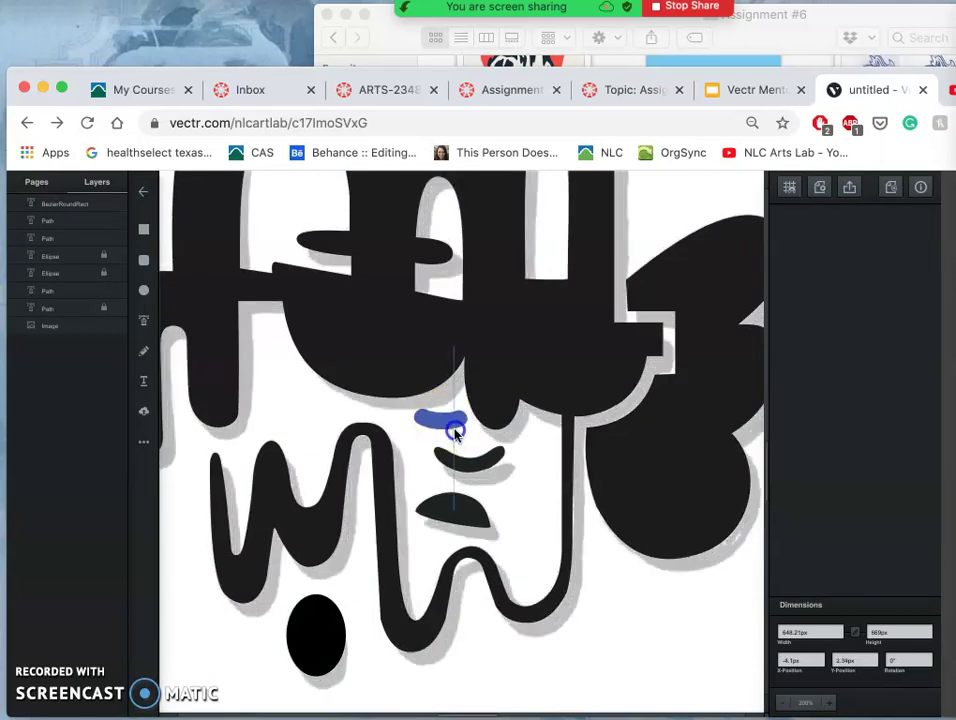
click(249, 327)
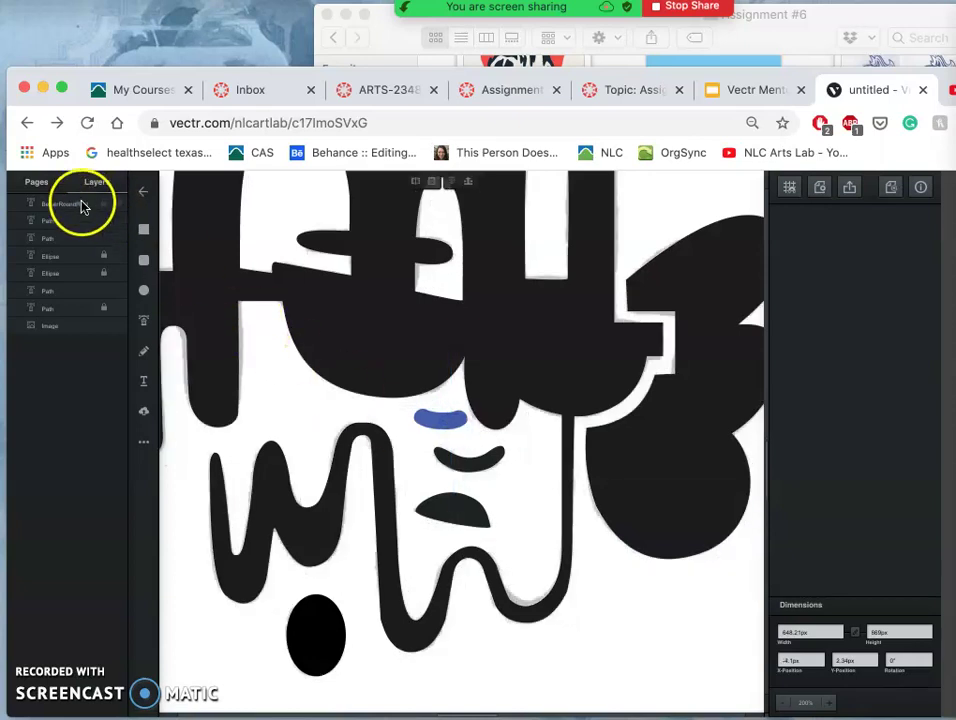
click(80, 207)
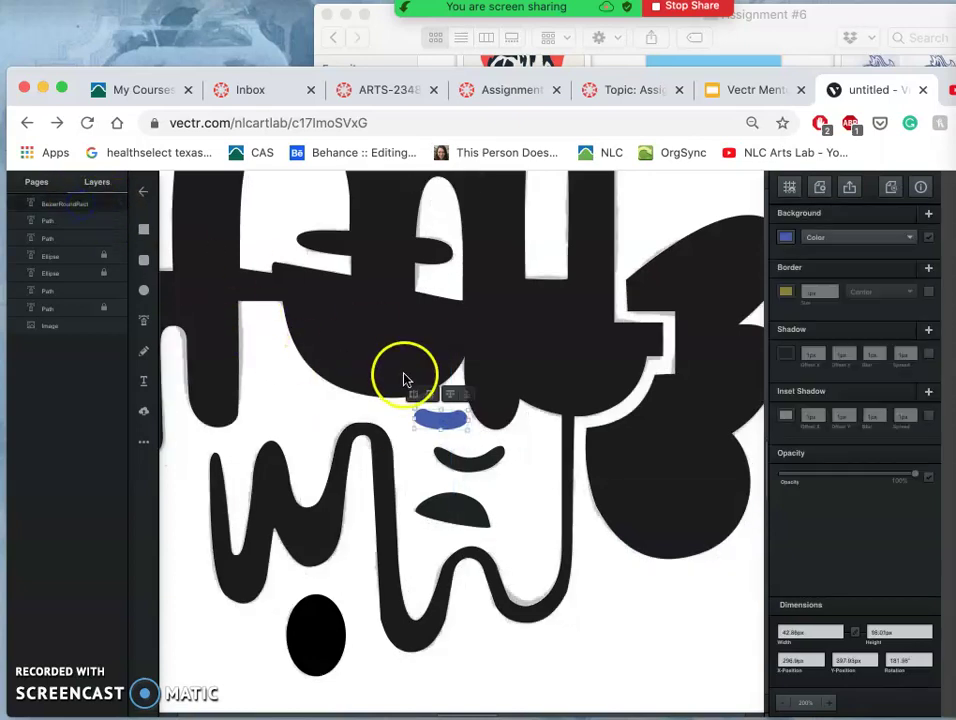
click(279, 310)
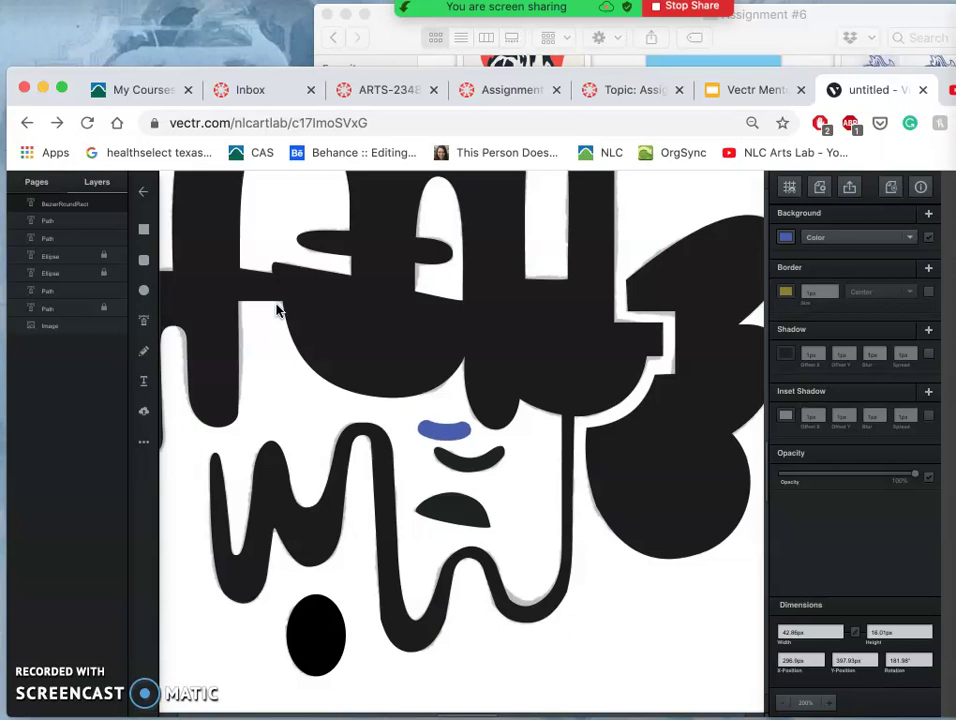
click(469, 436)
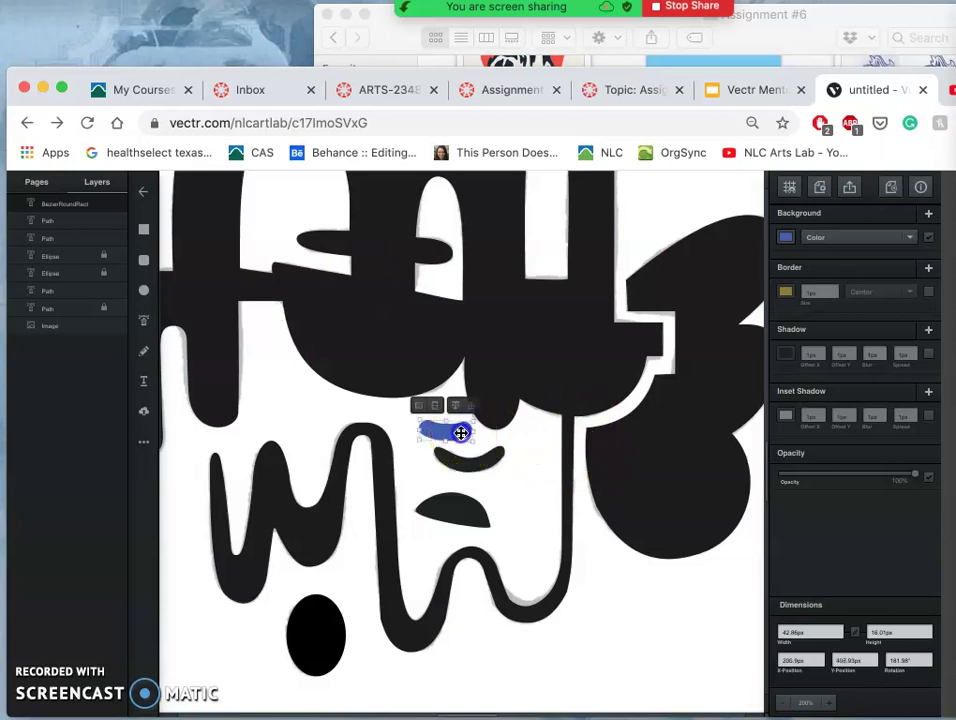
click(460, 432)
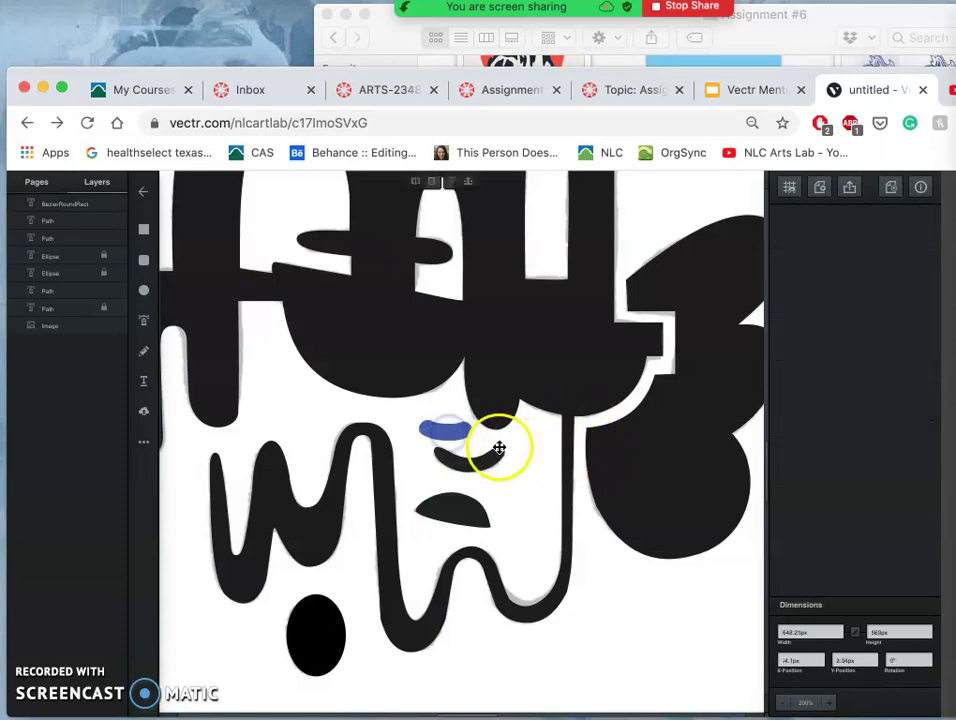
- Rotate the blue band to about 192° and widen it to about 57 px above the mouth curve
click(105, 203)
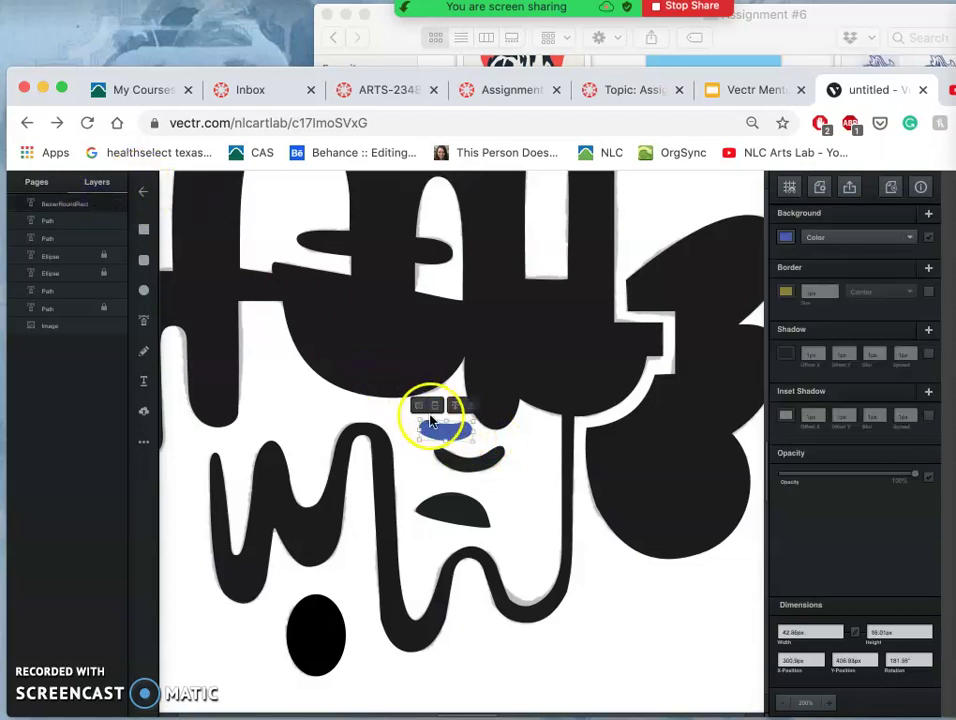
drag(480, 442, 477, 455)
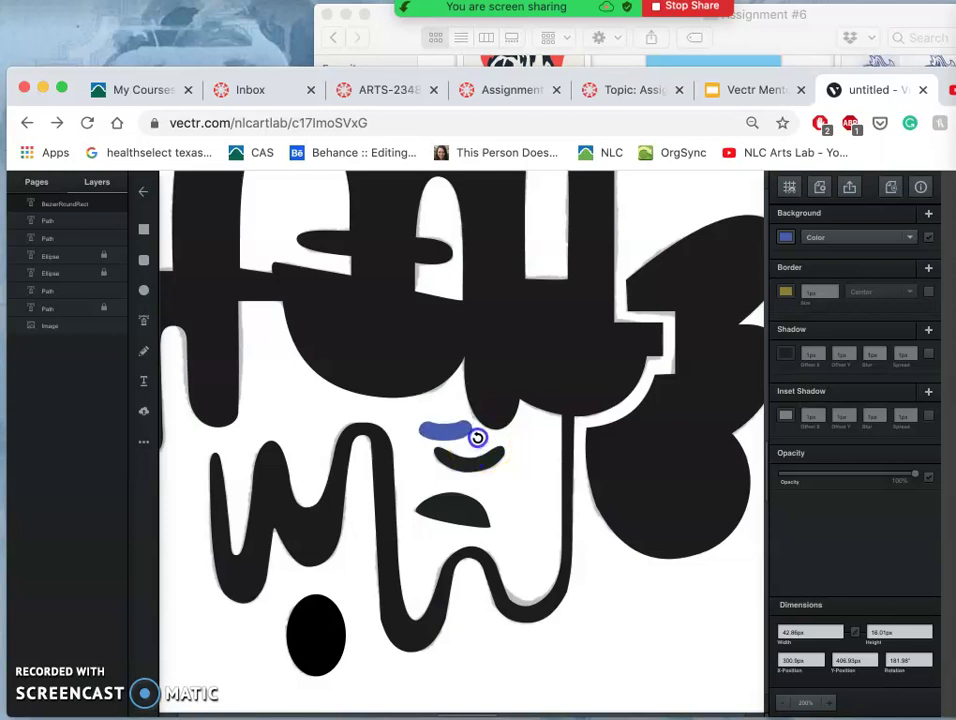
mouse_move(477, 446)
mouse_down()
mouse_move(478, 455)
mouse_move(489, 449)
mouse_up()
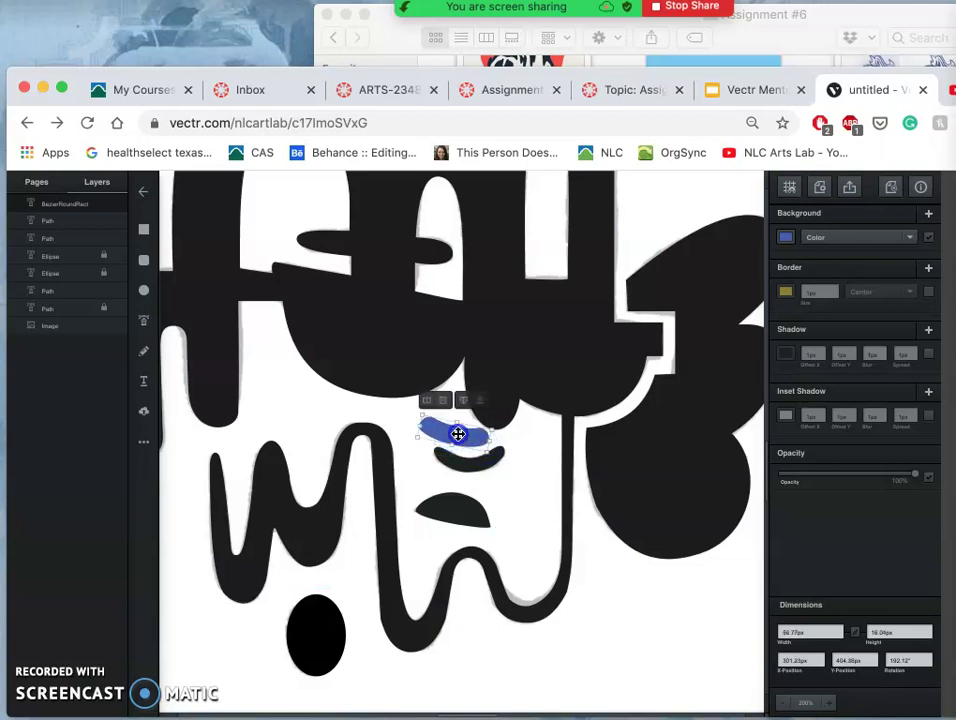
- Delete the blue demonstration band from the drawing
click(458, 434)
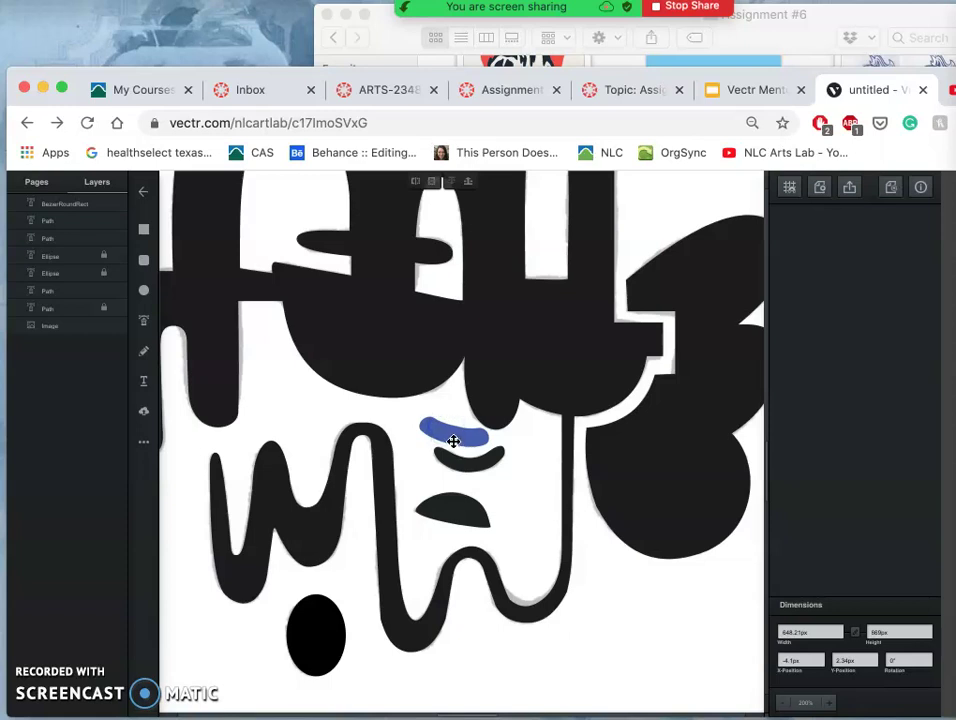
key(Delete)
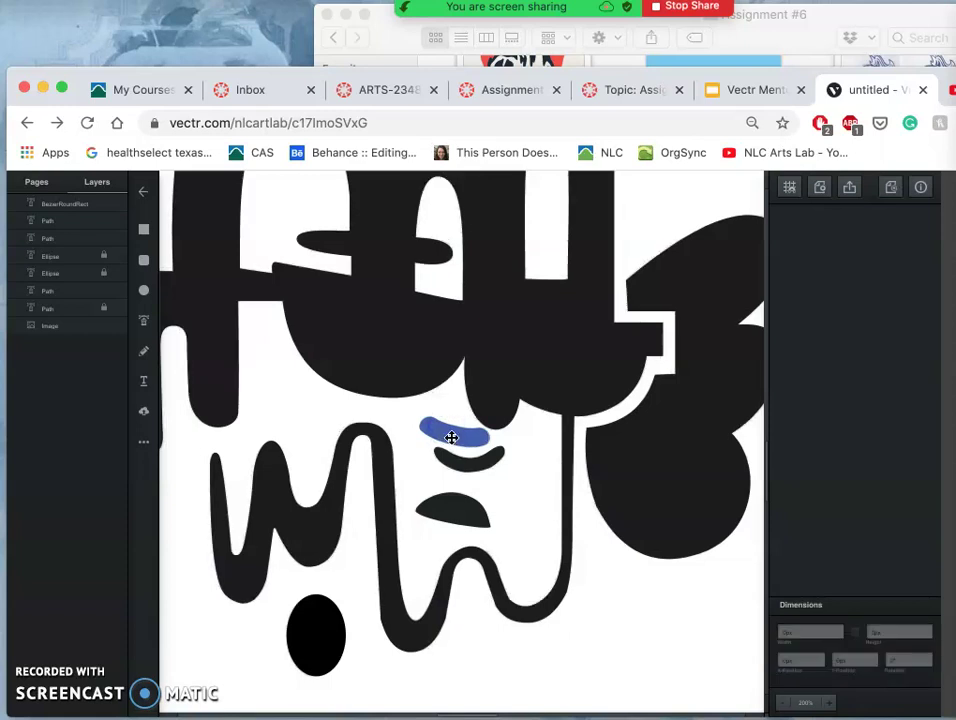
click(450, 427)
click(114, 205)
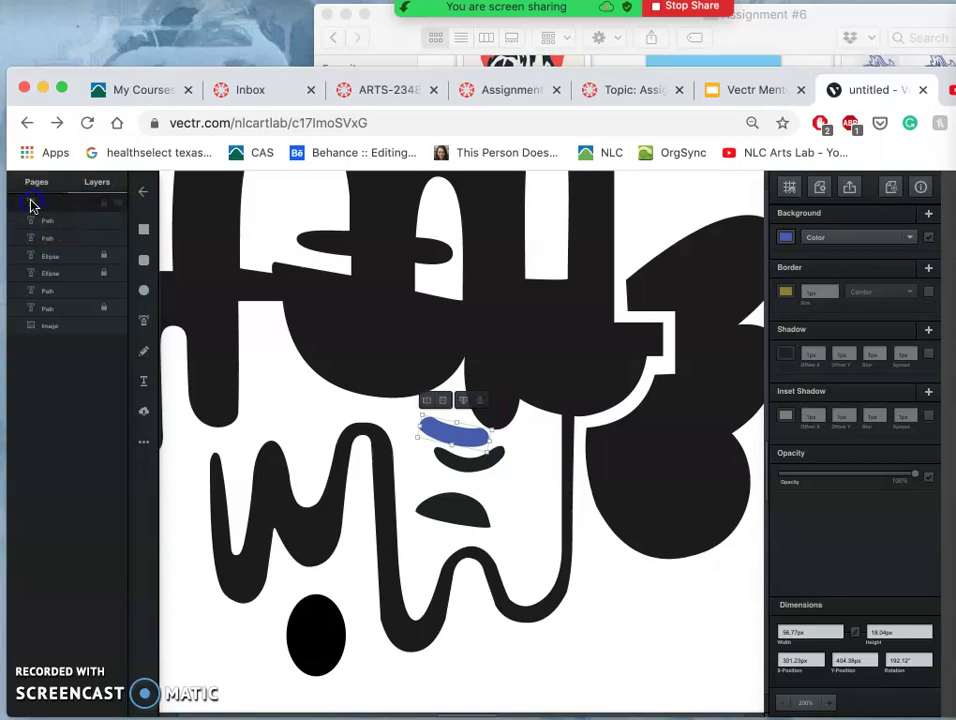
key(BackSpace)
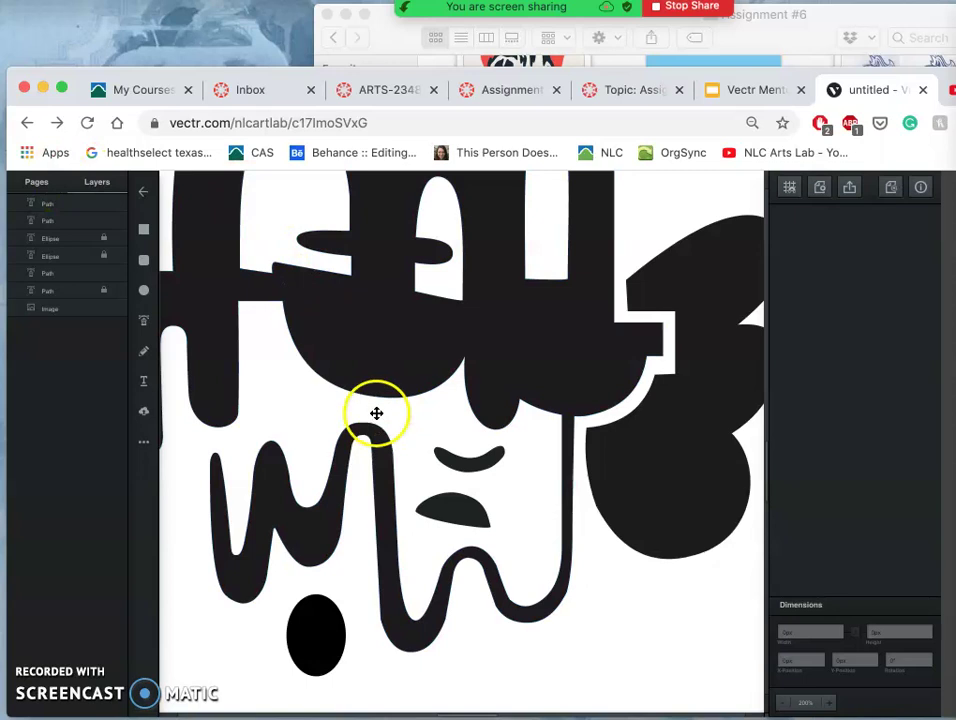
- Unlock the two ellipse layers and reshape the lower lip's right corner node so its edges curve smoothly
scroll(407, 446, up, 5)
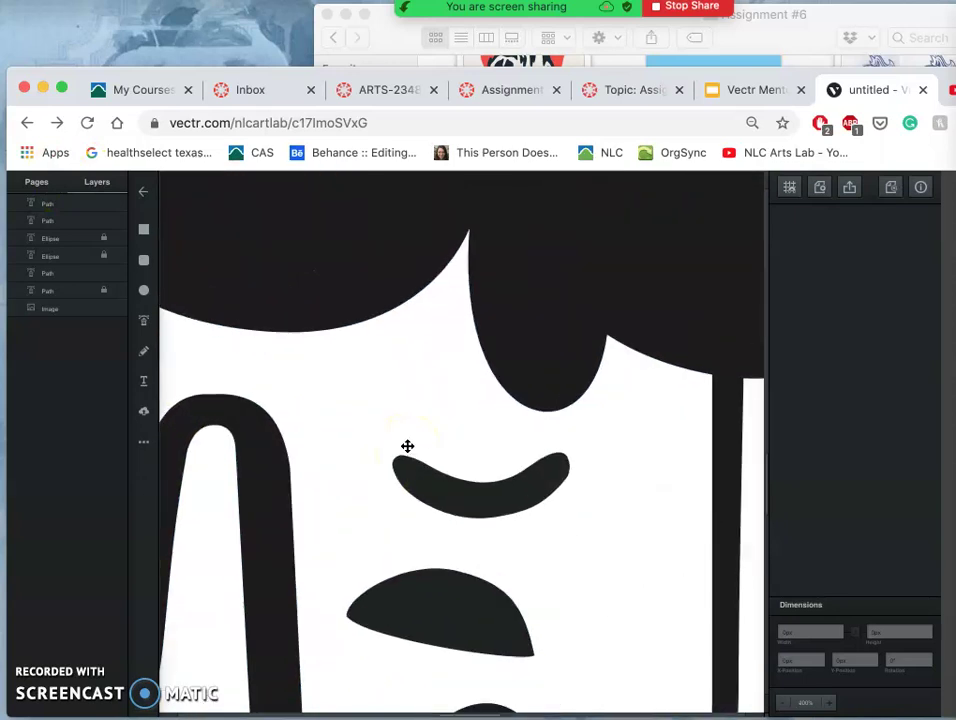
scroll(407, 446, down, 2)
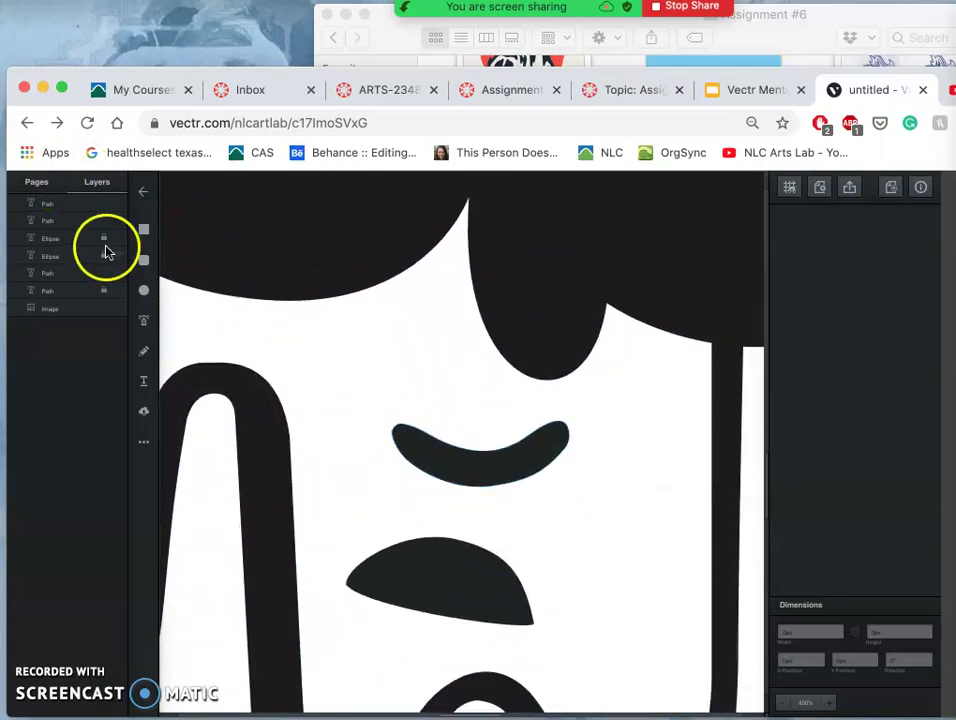
click(423, 543)
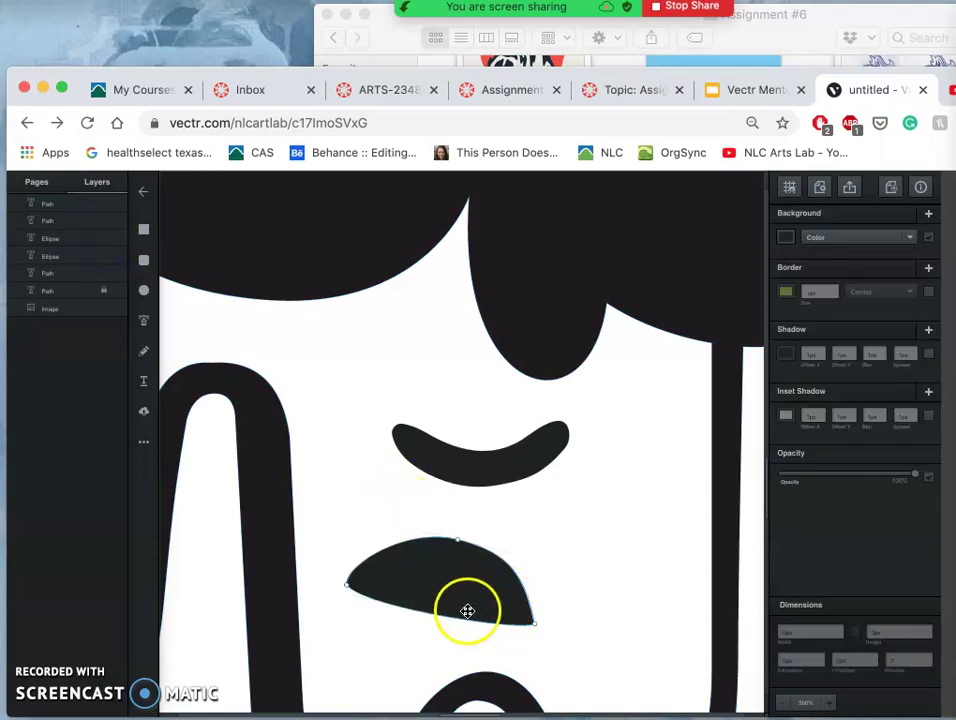
click(534, 627)
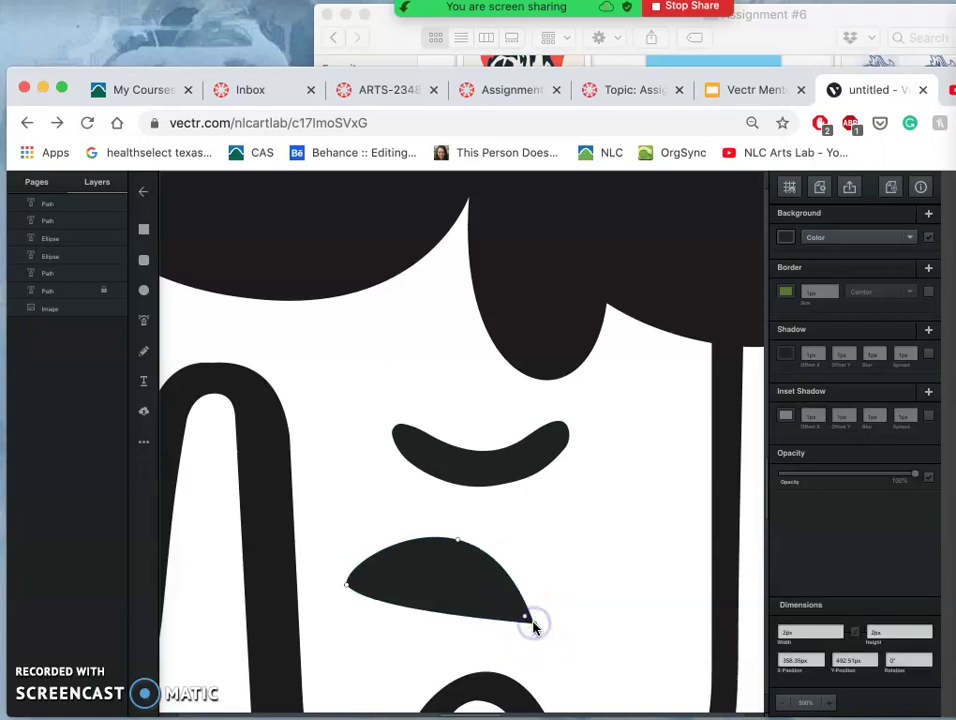
click(524, 617)
double_click(534, 627)
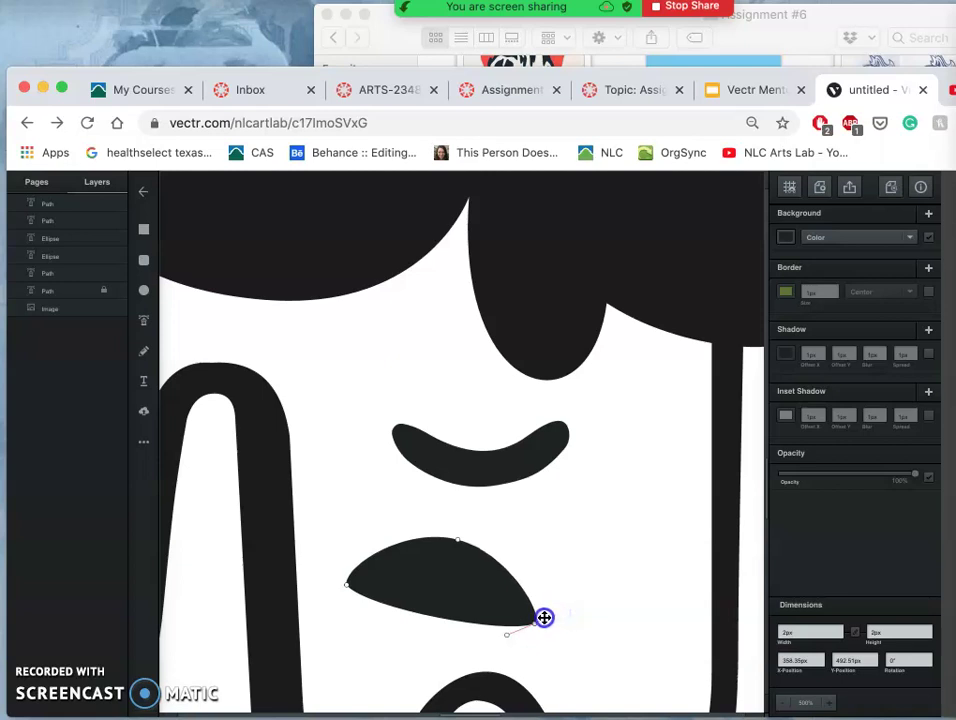
click(544, 617)
click(431, 651)
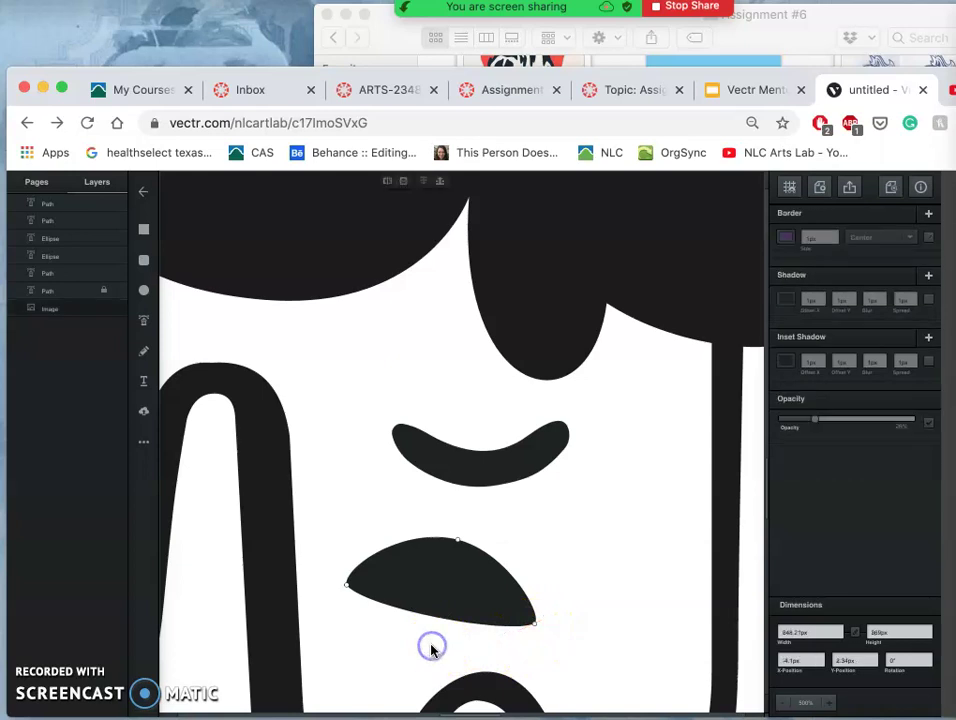
- Lower the opacity of the large hair and face path to about 55%, and lock and hide the background image layer
scroll(424, 618, down, 5)
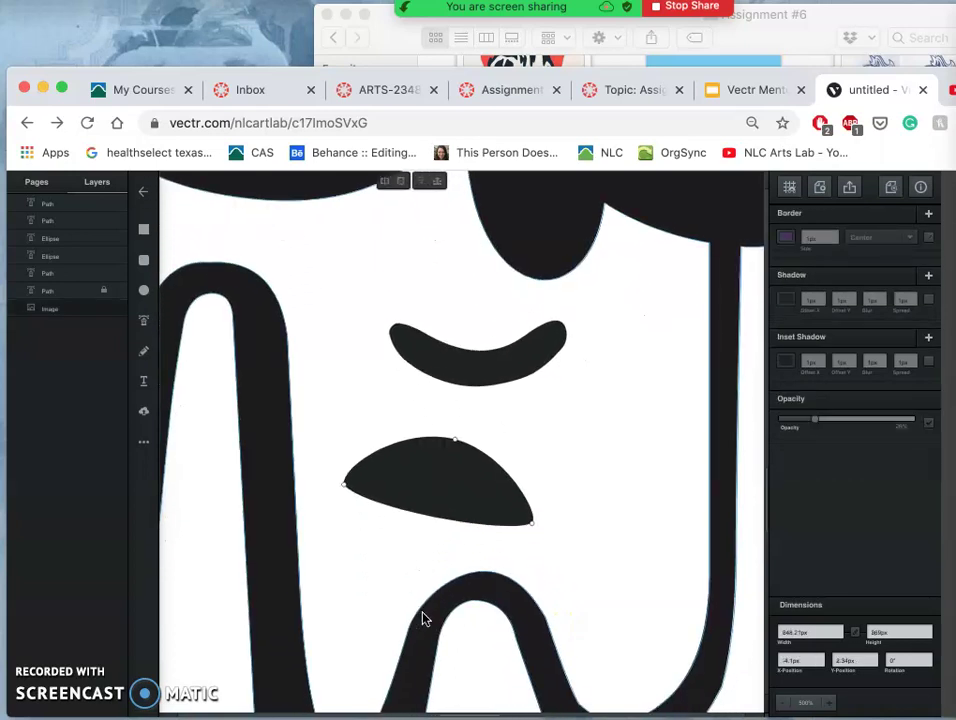
scroll(424, 618, up, 10)
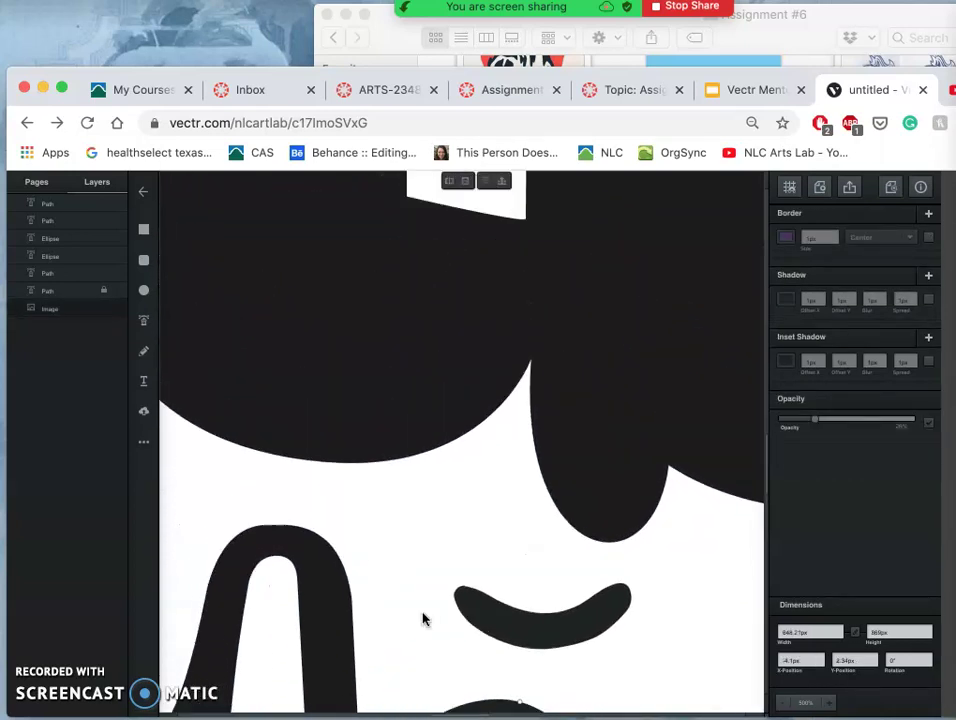
scroll(423, 619, down, 10)
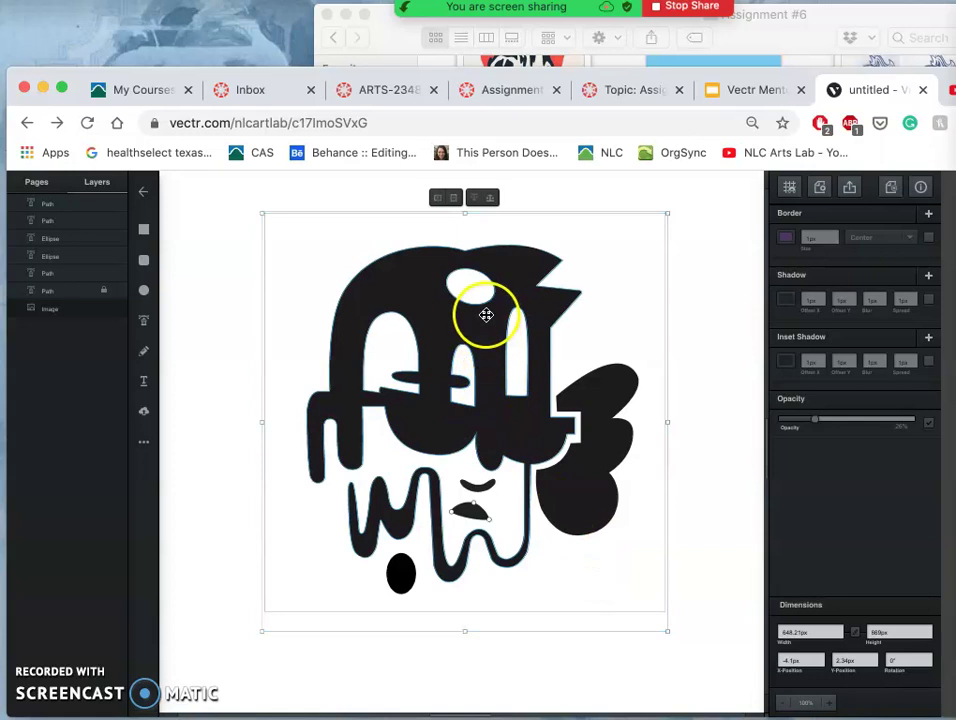
click(436, 405)
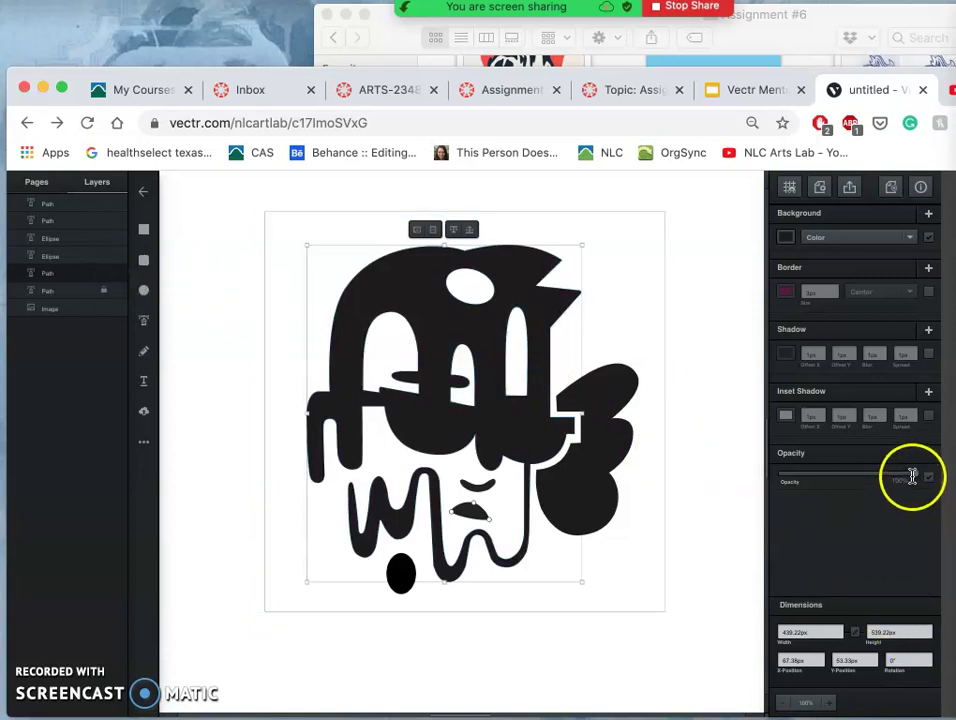
drag(912, 476, 854, 478)
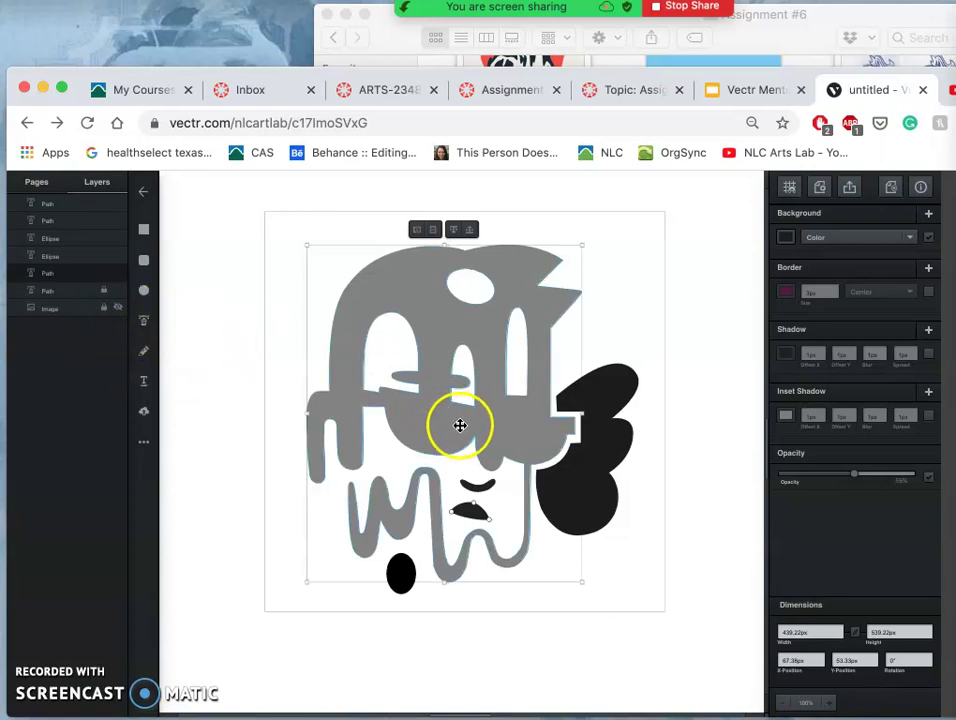
click(75, 309)
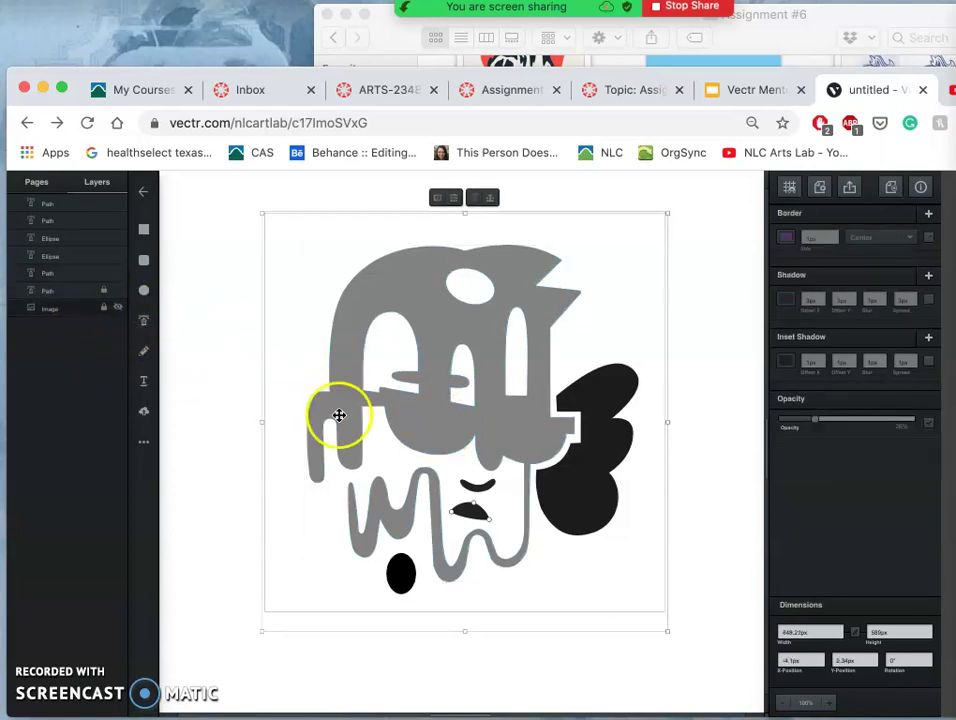
click(243, 420)
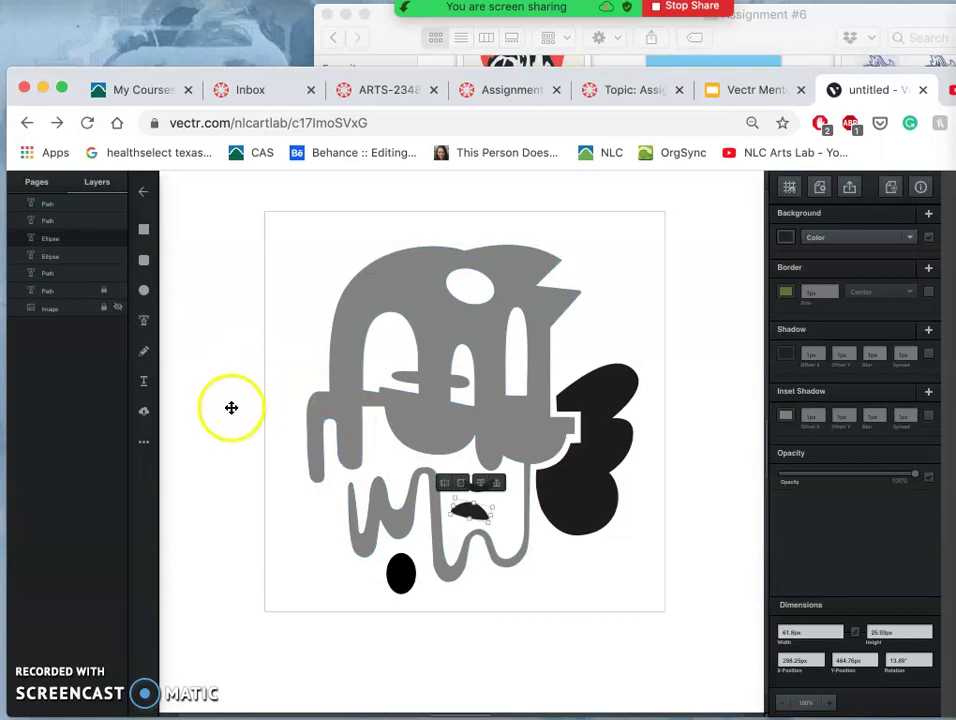
- Show the background image layer, select it, and examine the tracing up close for the image behind it
click(230, 407)
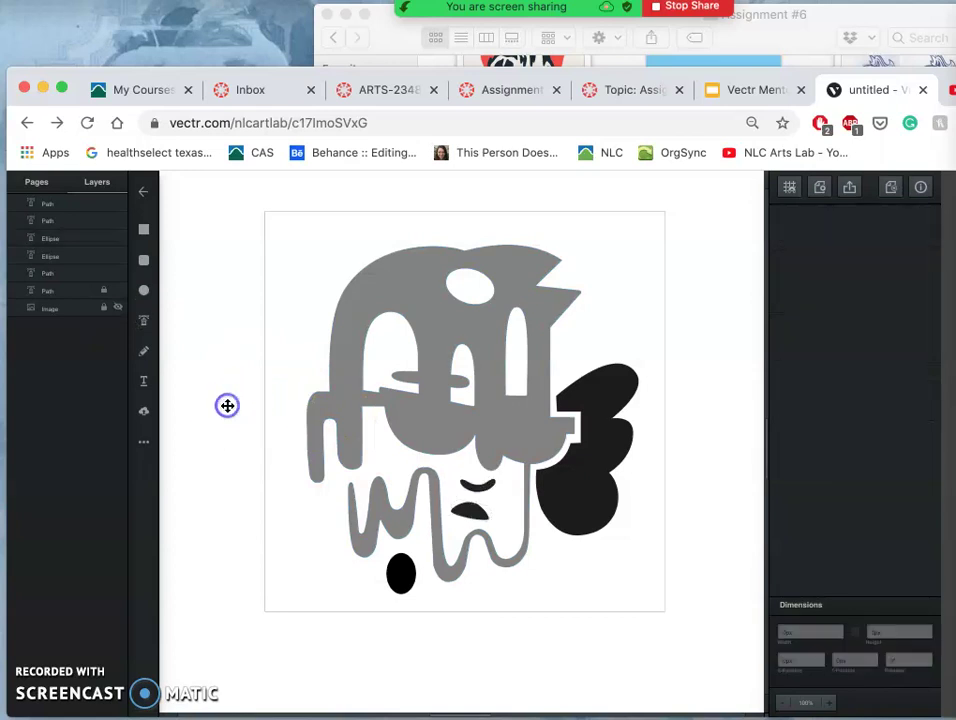
click(103, 291)
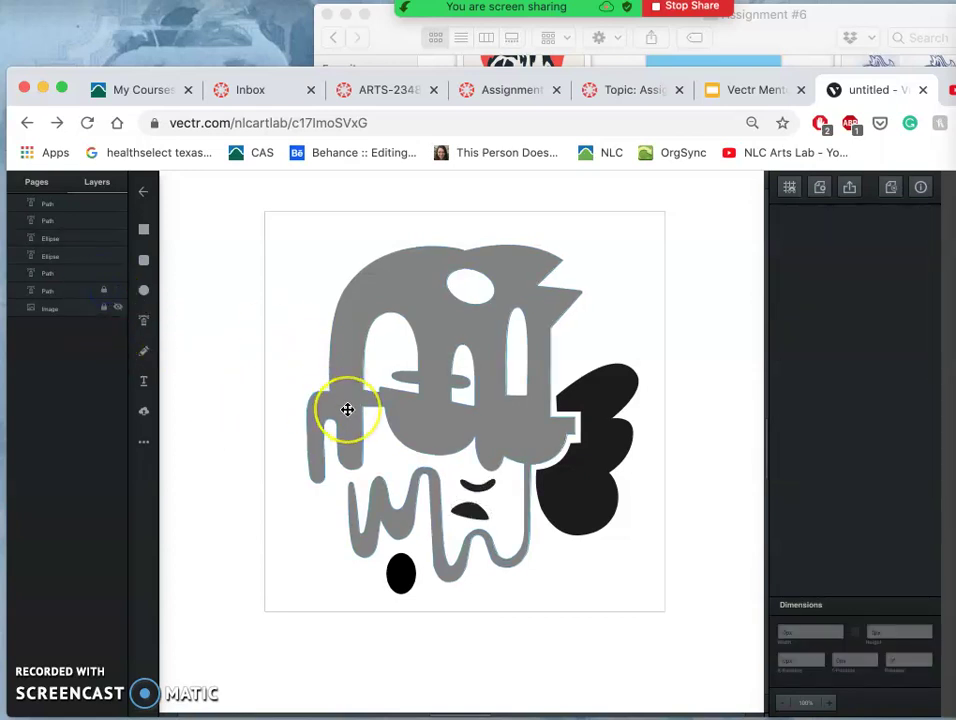
key(super+equal)
key(super+equal)
key(super+equal)
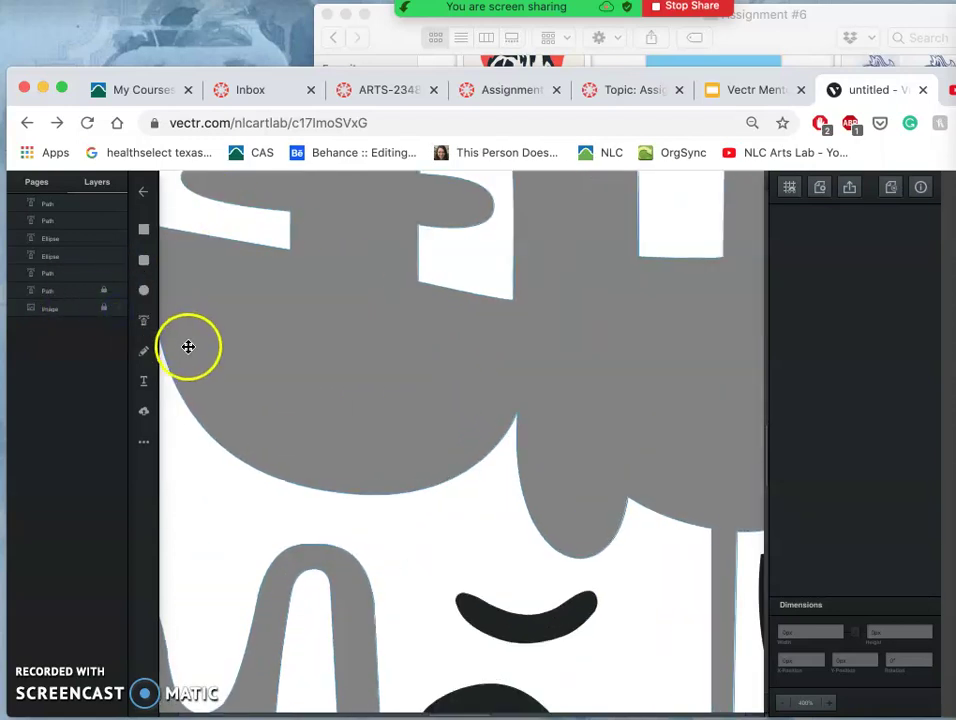
scroll(175, 375, down, 3)
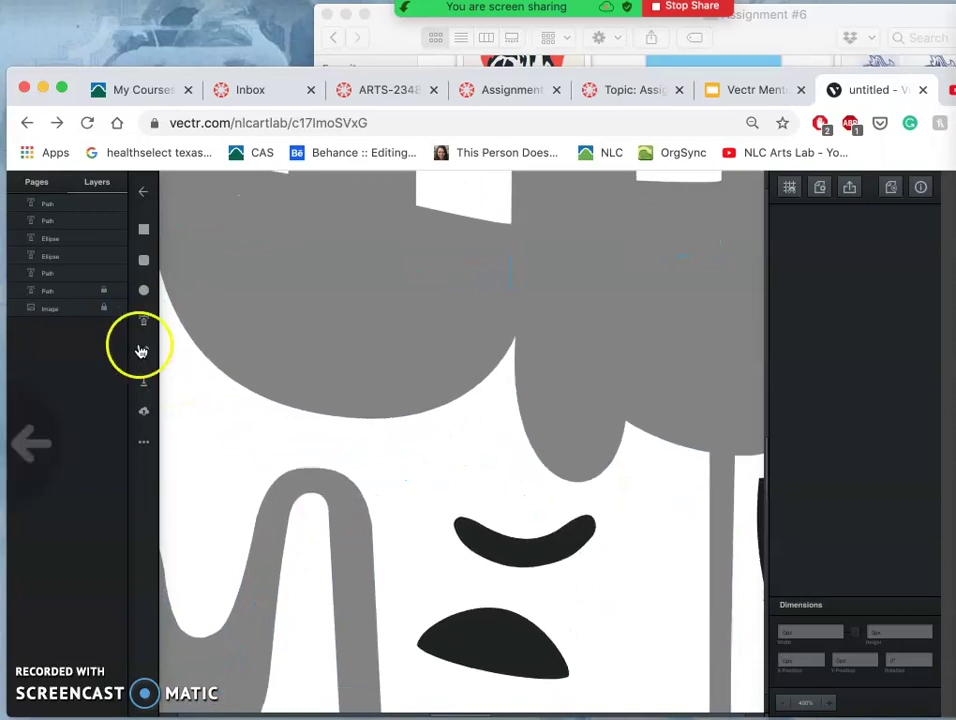
click(72, 312)
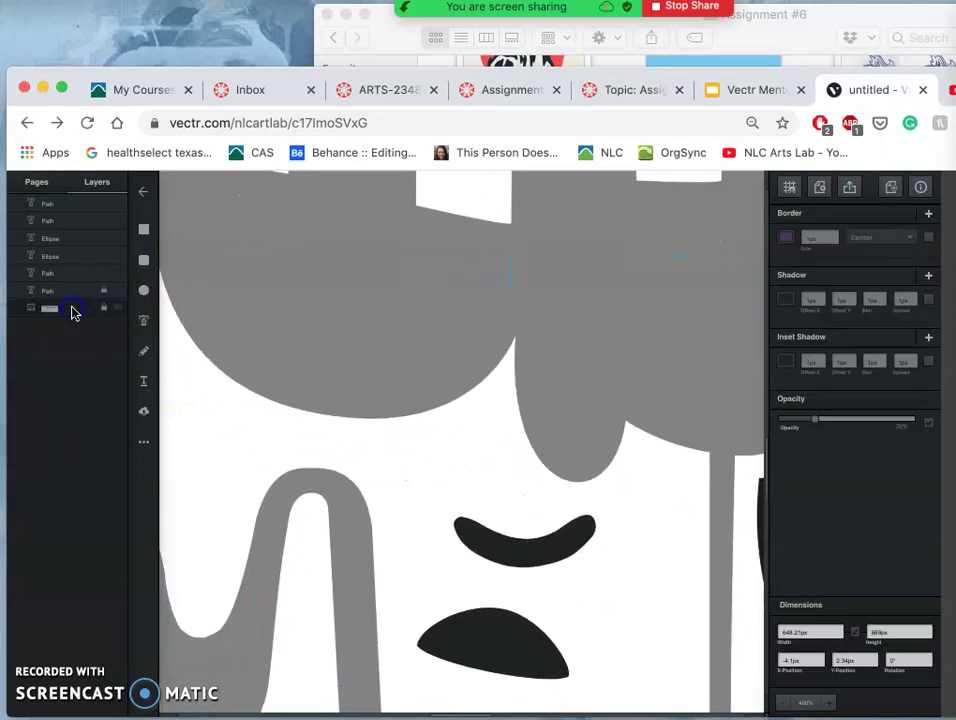
click(258, 361)
scroll(248, 362, up, 3)
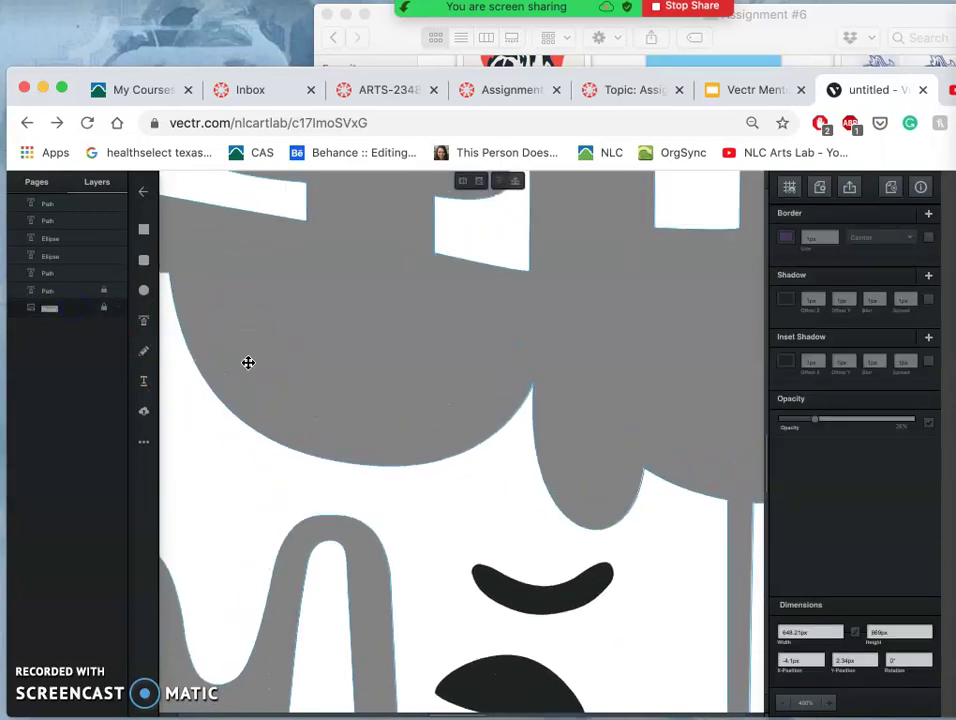
scroll(248, 362, up, 10)
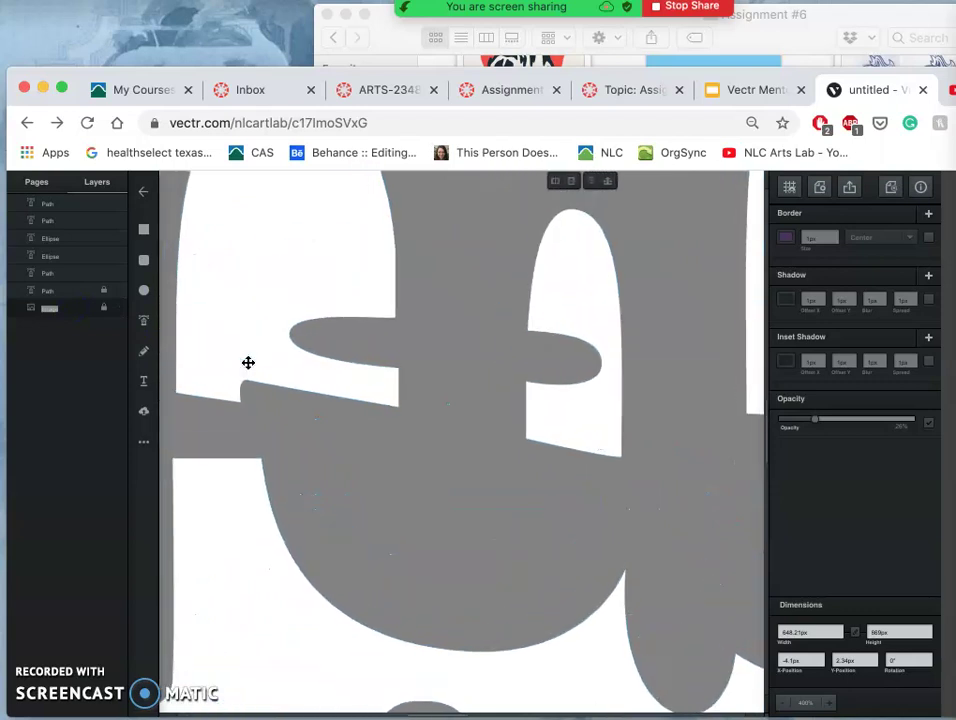
scroll(248, 362, up, 8)
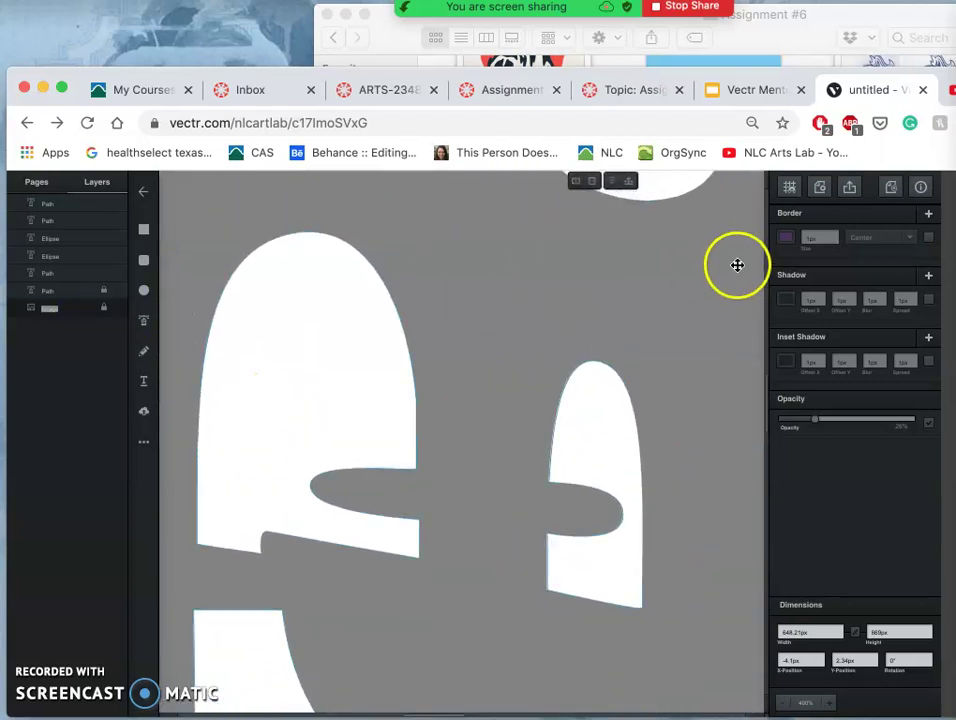
- Export the whole page as a 640 by 640 px SVG file, download it, and leave the export preview
click(849, 188)
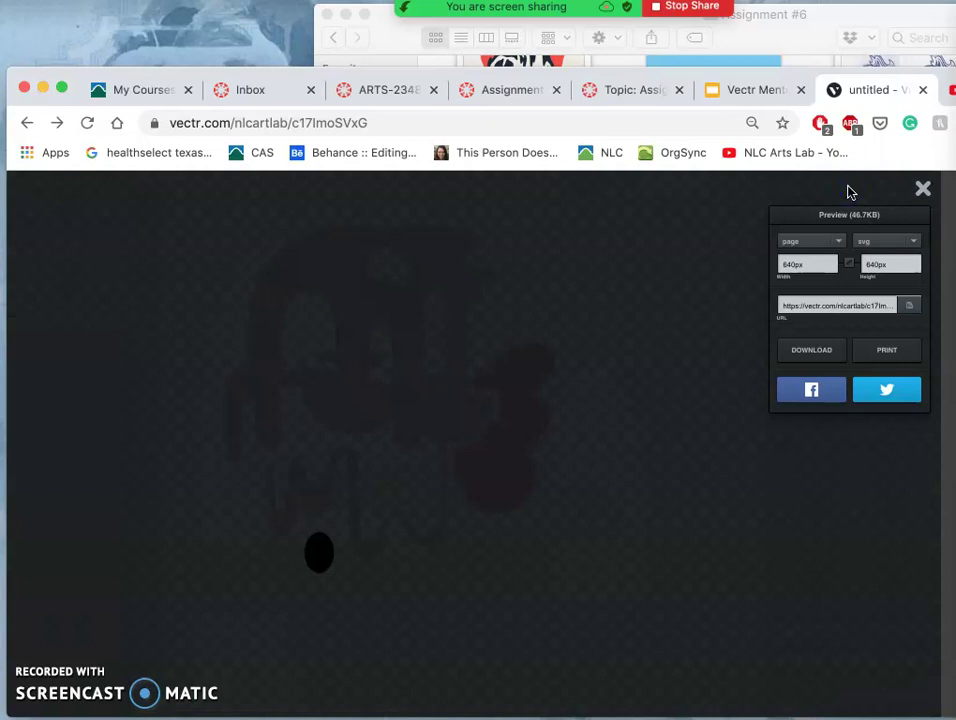
click(869, 245)
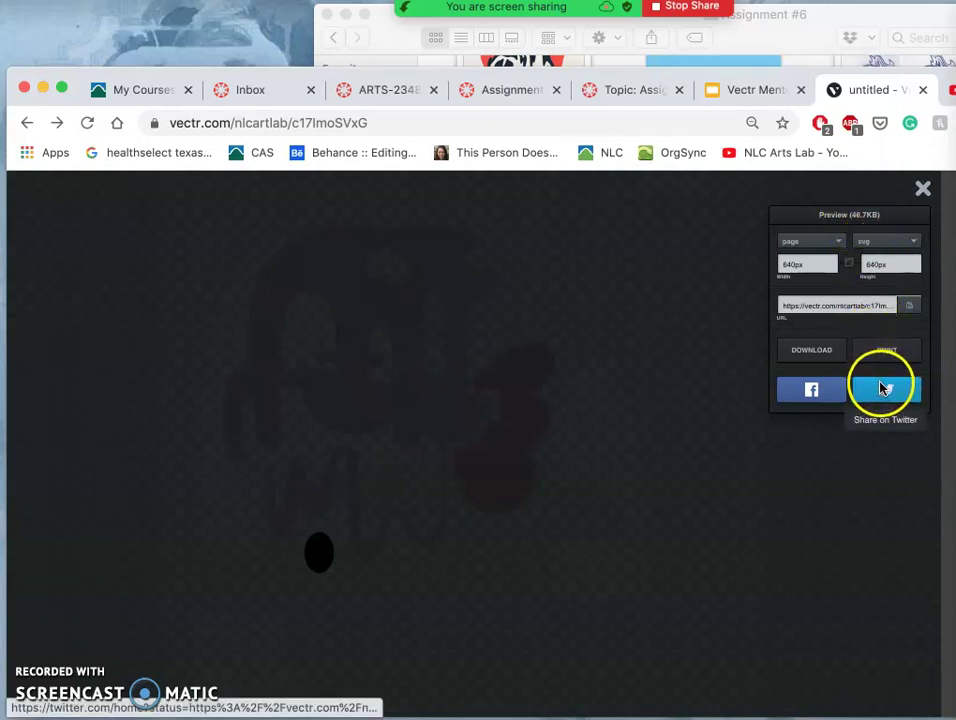
click(818, 351)
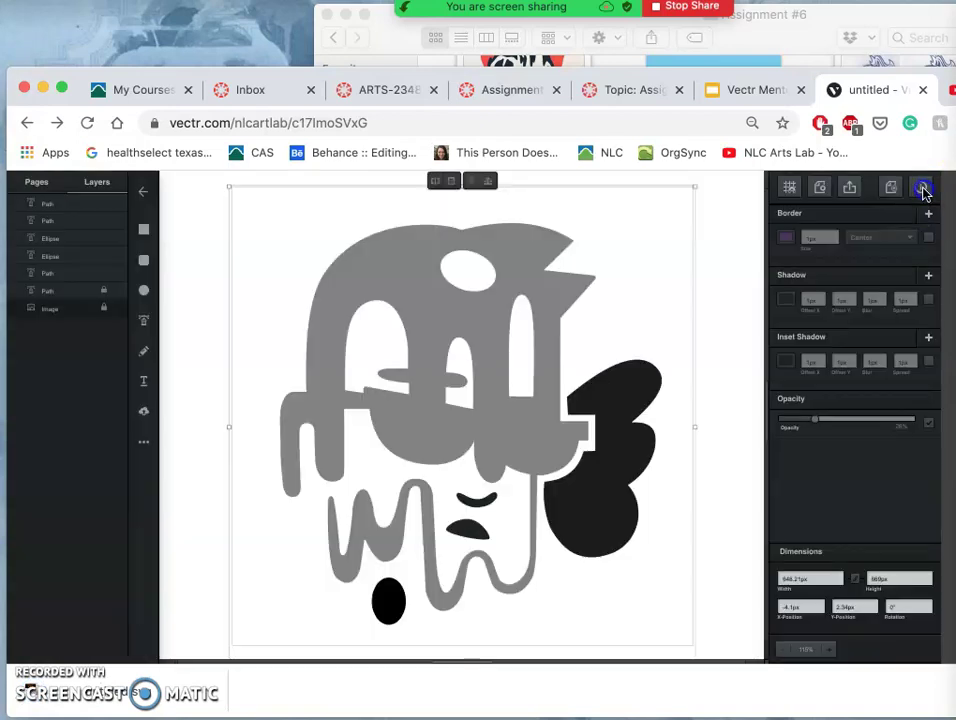
click(923, 189)
- Unlock the background image layer and hide it together with all path and ellipse layers
click(540, 440)
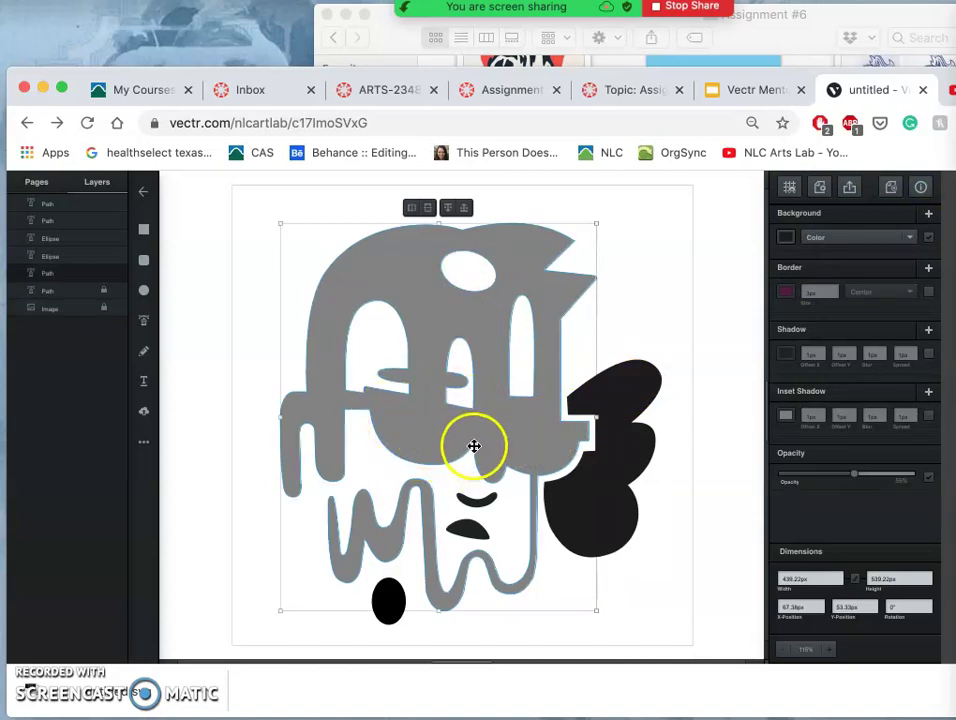
click(118, 275)
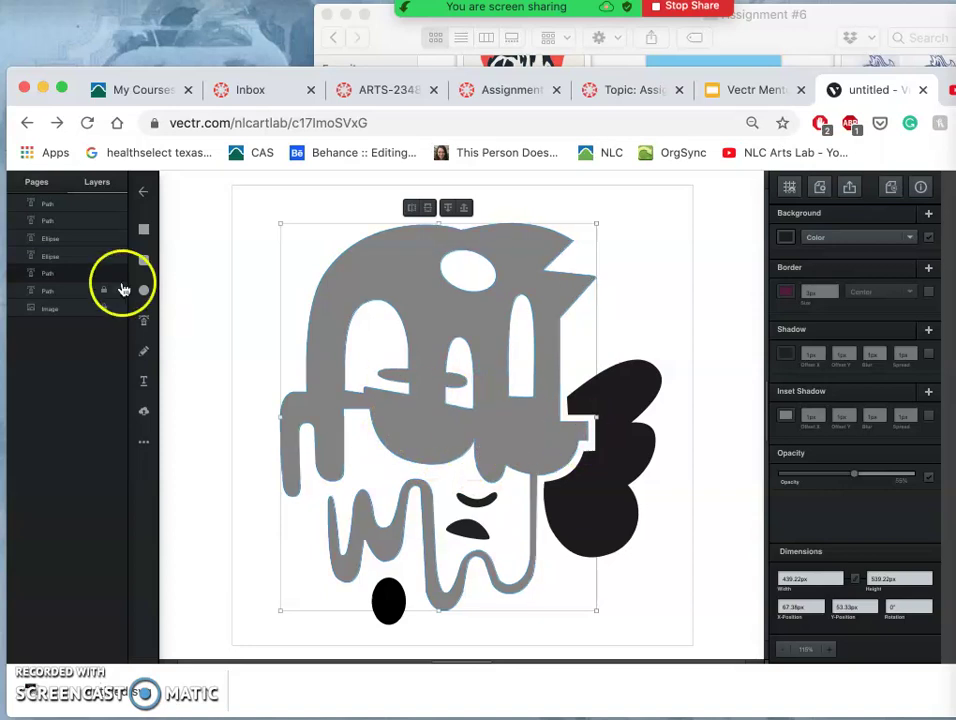
click(47, 311)
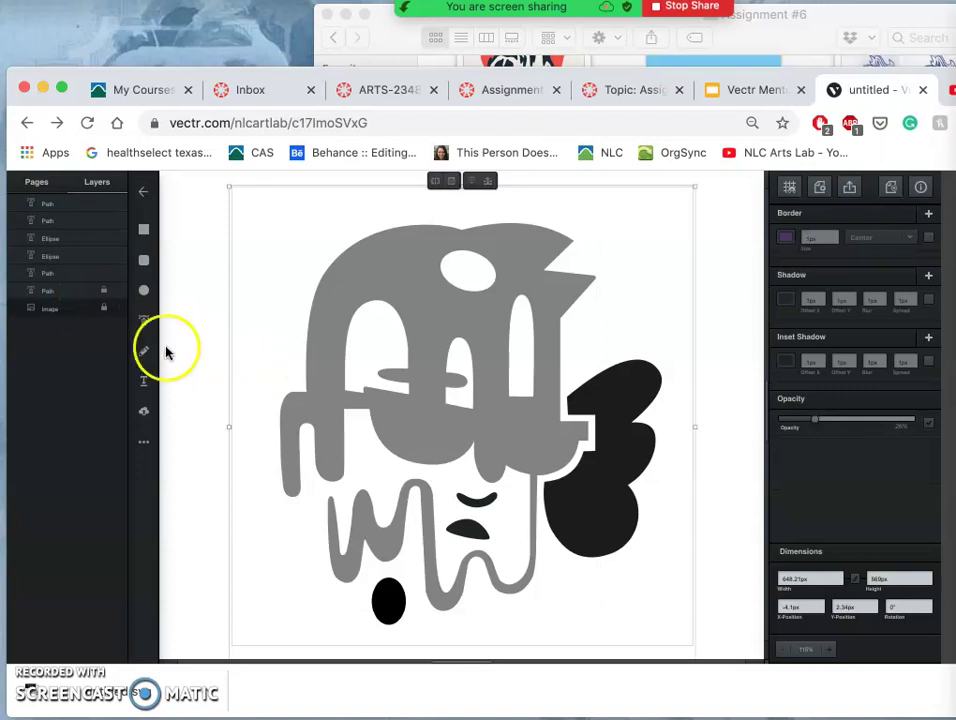
click(115, 291)
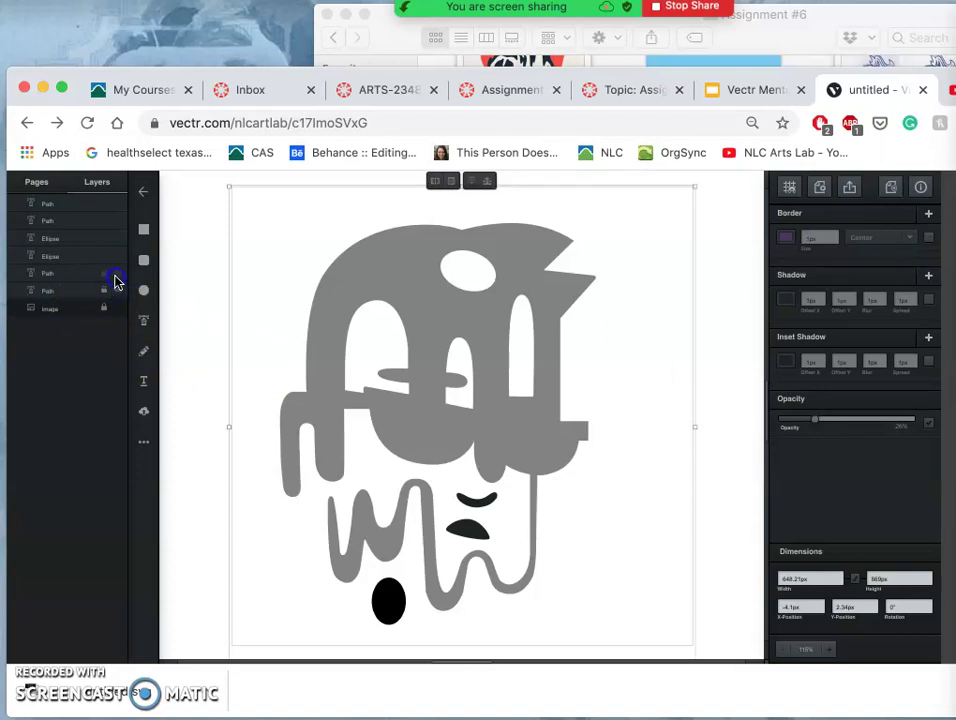
click(115, 276)
click(118, 256)
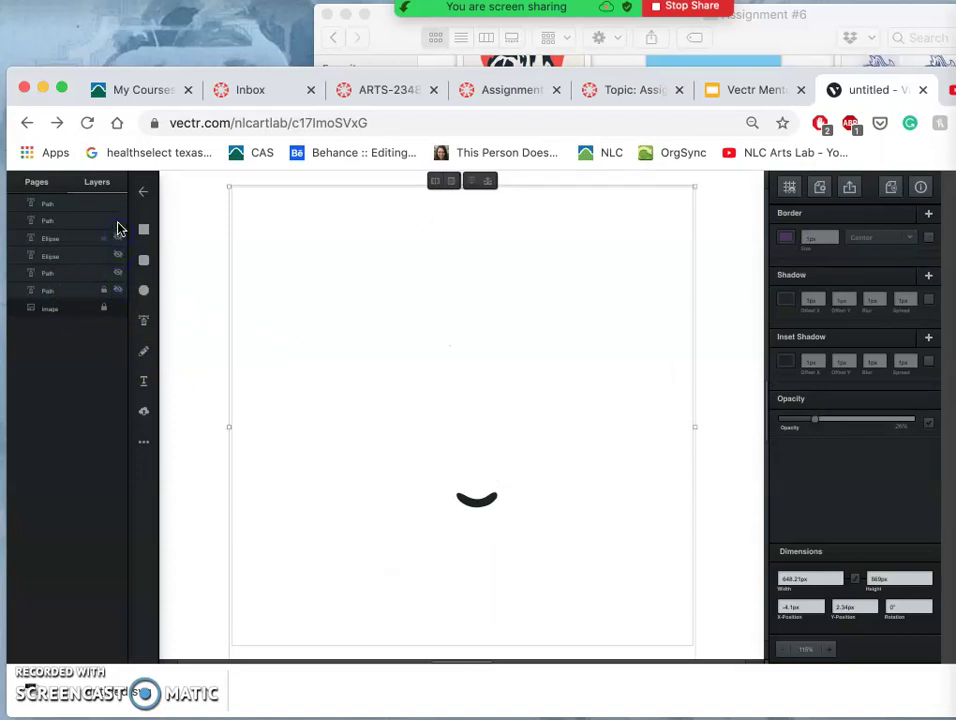
click(118, 312)
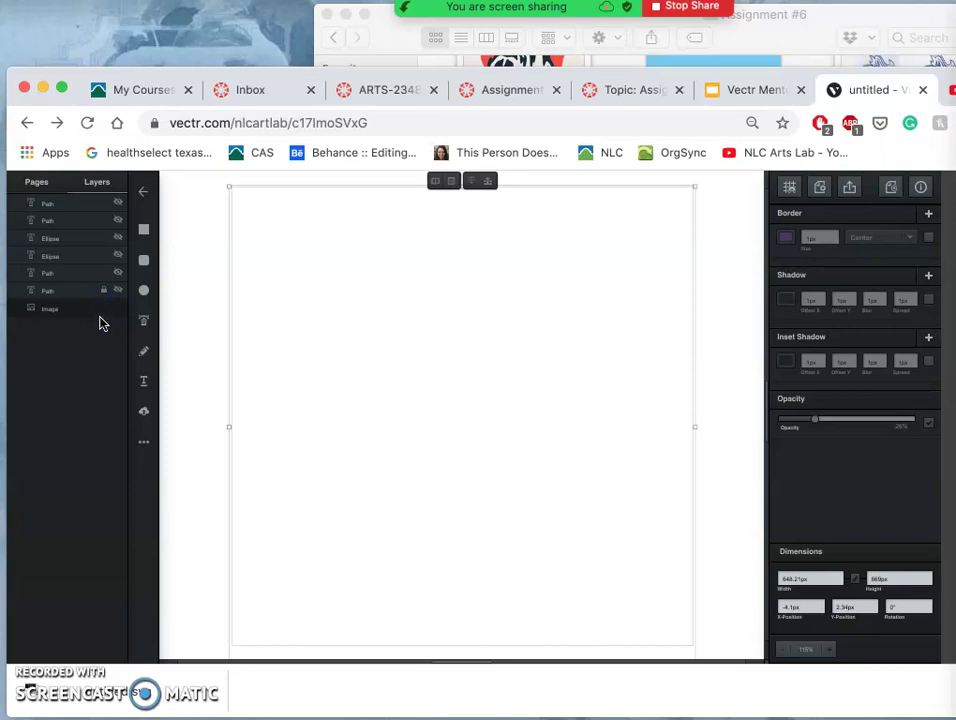
- Select the background image layer and raise its opacity to about 38%
key(super+minus)
key(super+minus)
key(super+minus)
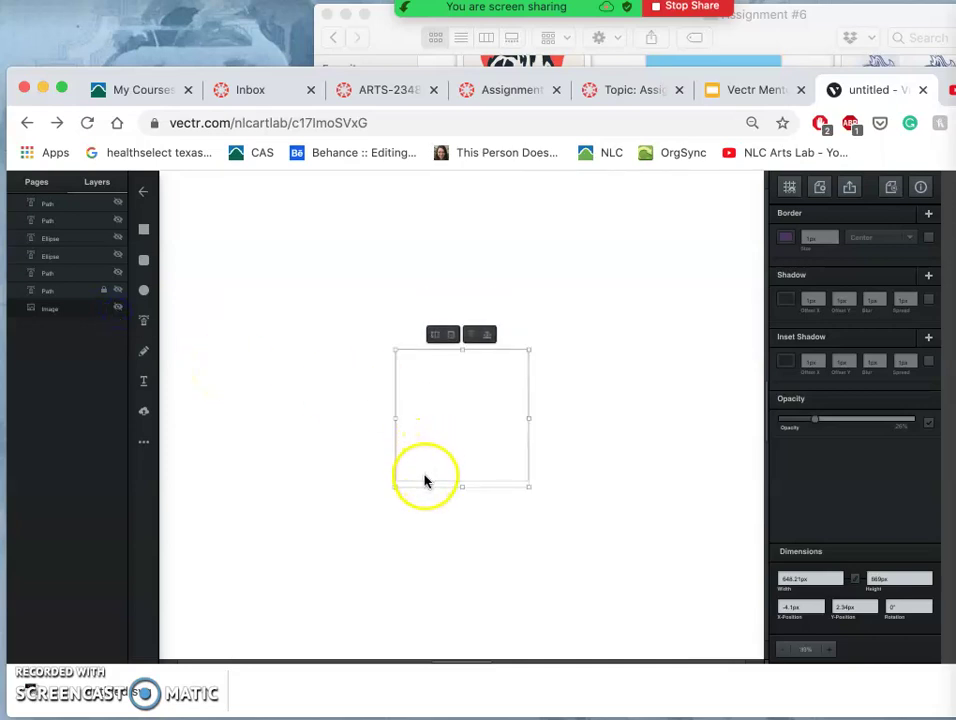
click(425, 480)
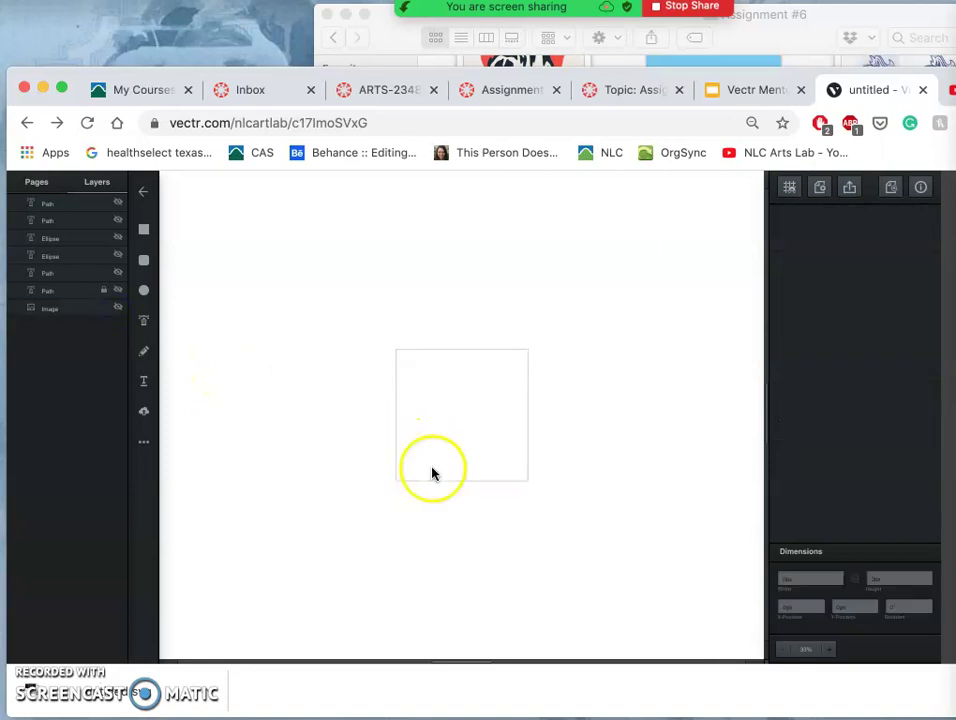
click(79, 311)
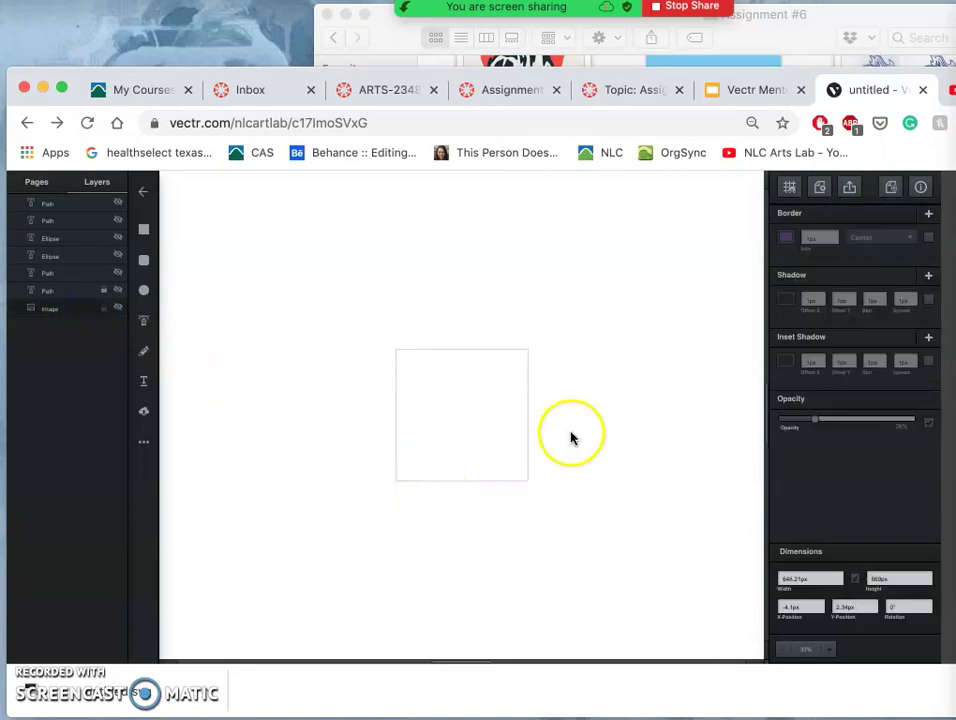
click(816, 421)
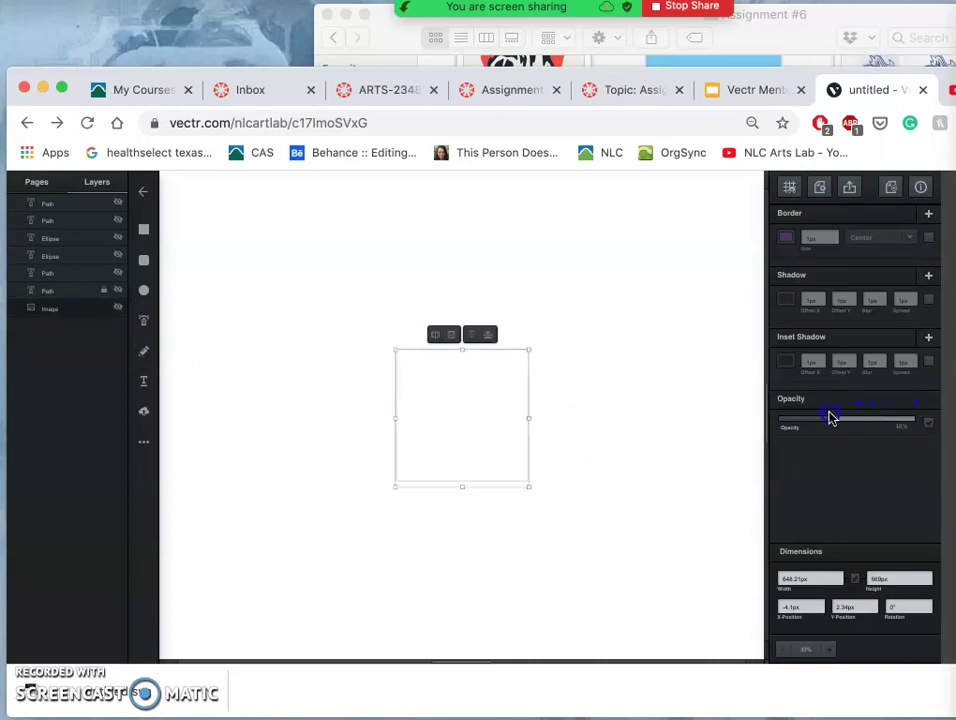
scroll(559, 425, up, 5)
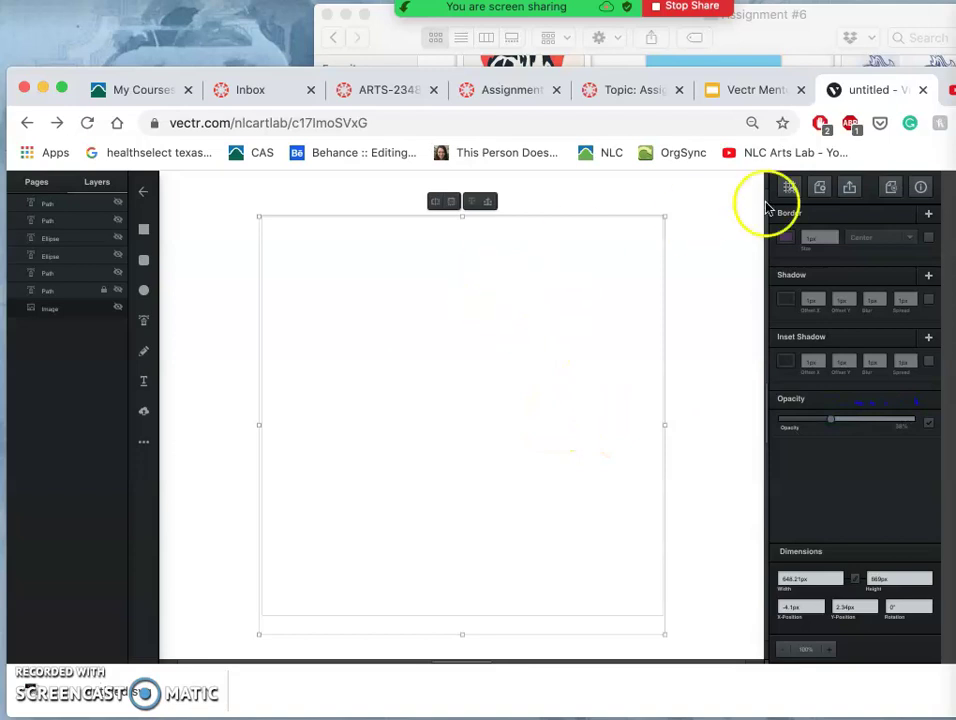
- Close the drawing's browser tab and load vectr.com in a new tab
click(923, 91)
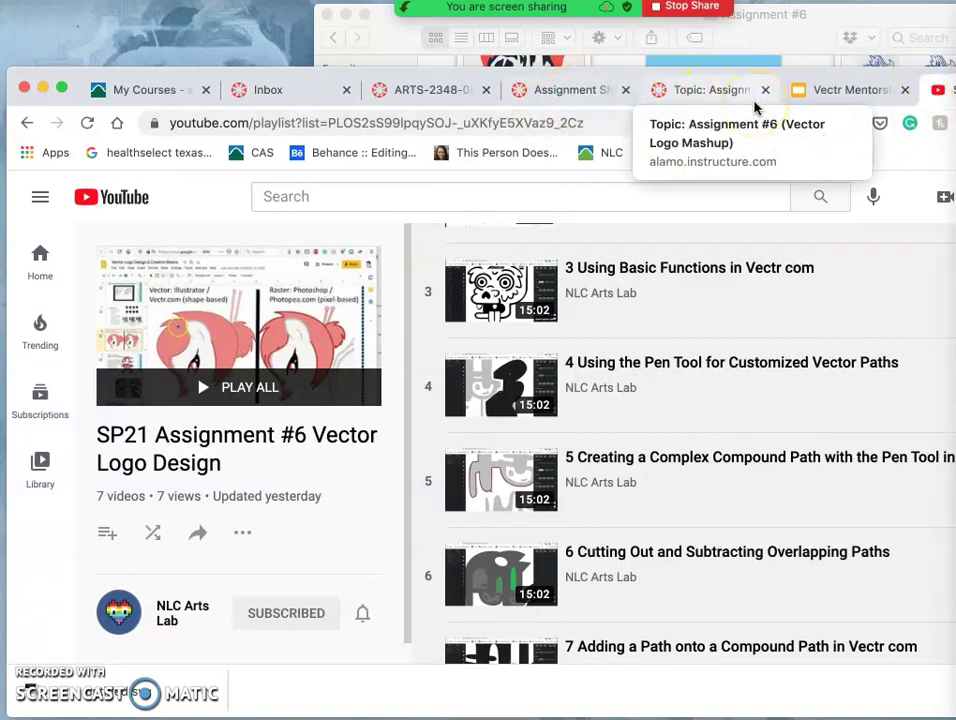
key(super+t)
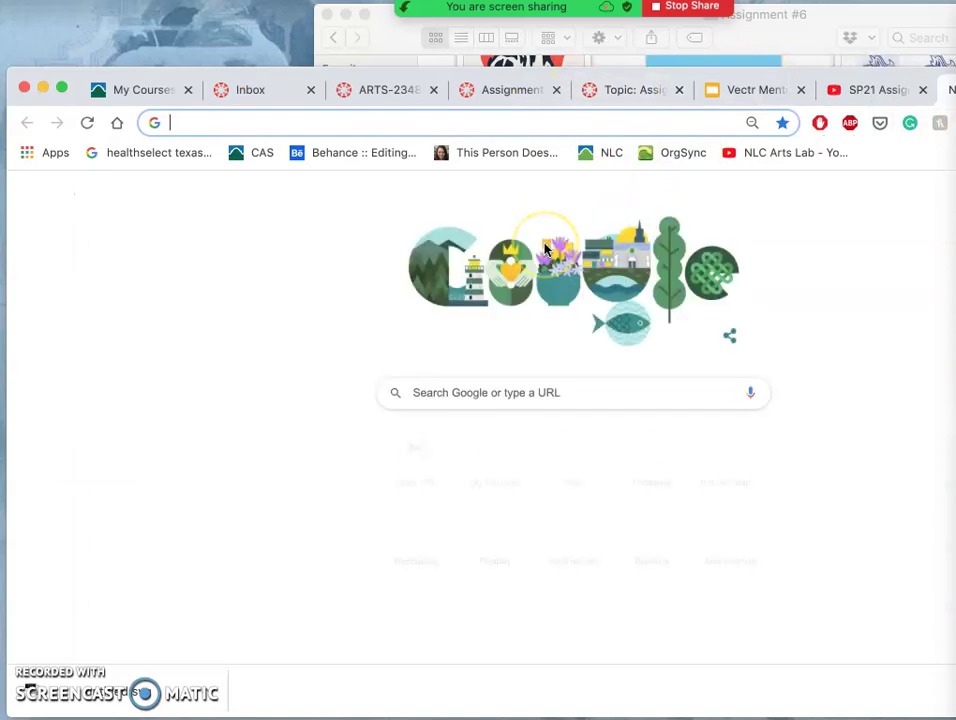
text(vectr.com)
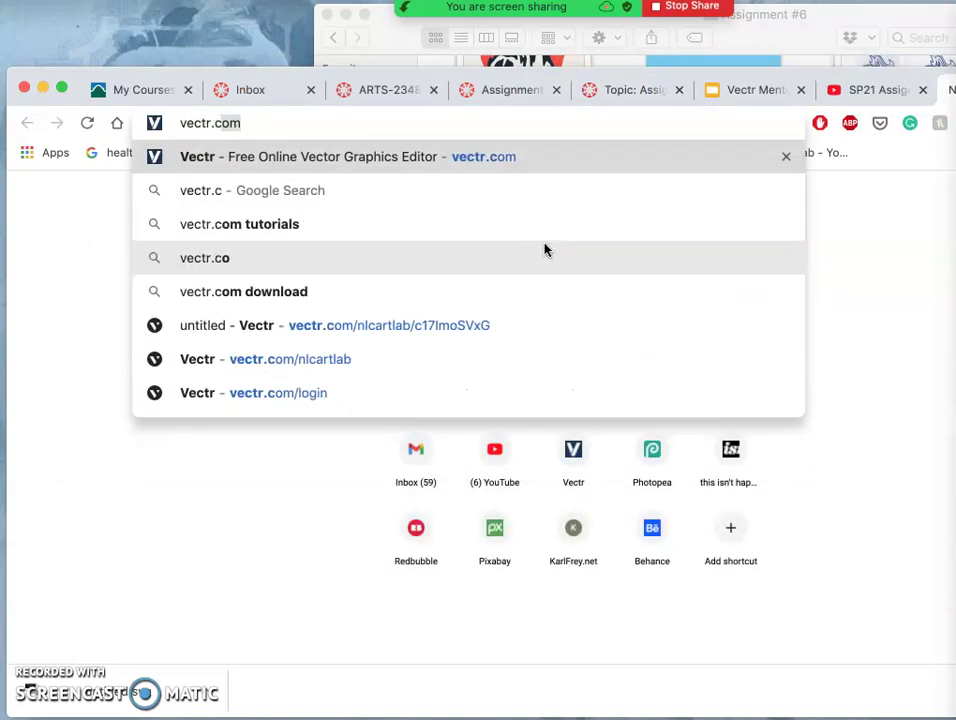
key(Return)
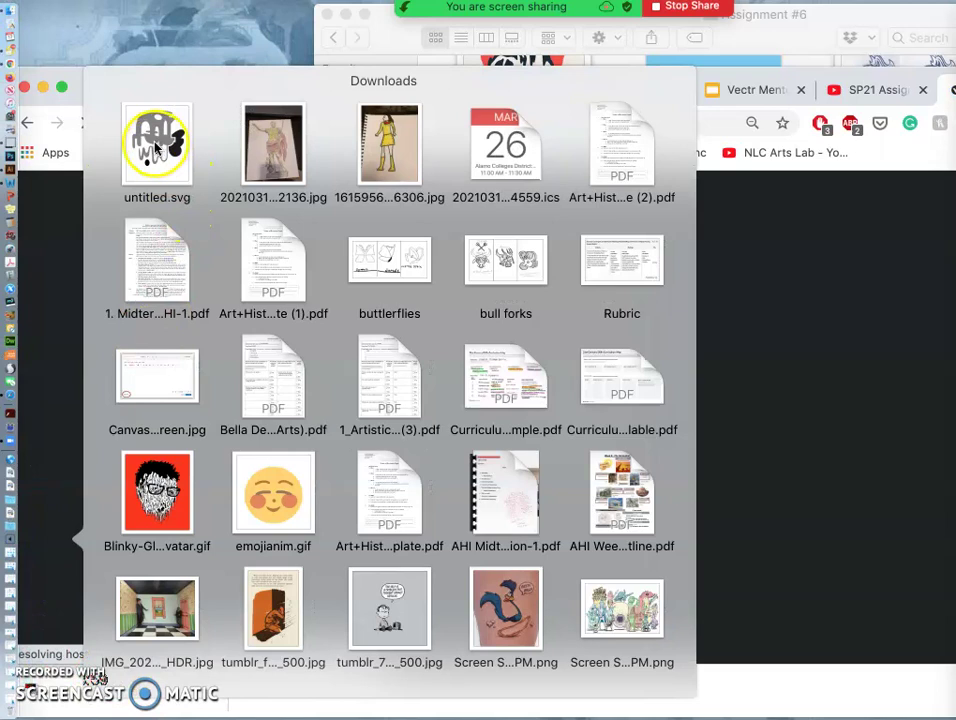
- Move the downloaded untitled.svg into the Assignment #6 folder and return to the Vectr file list
drag(162, 148, 619, 103)
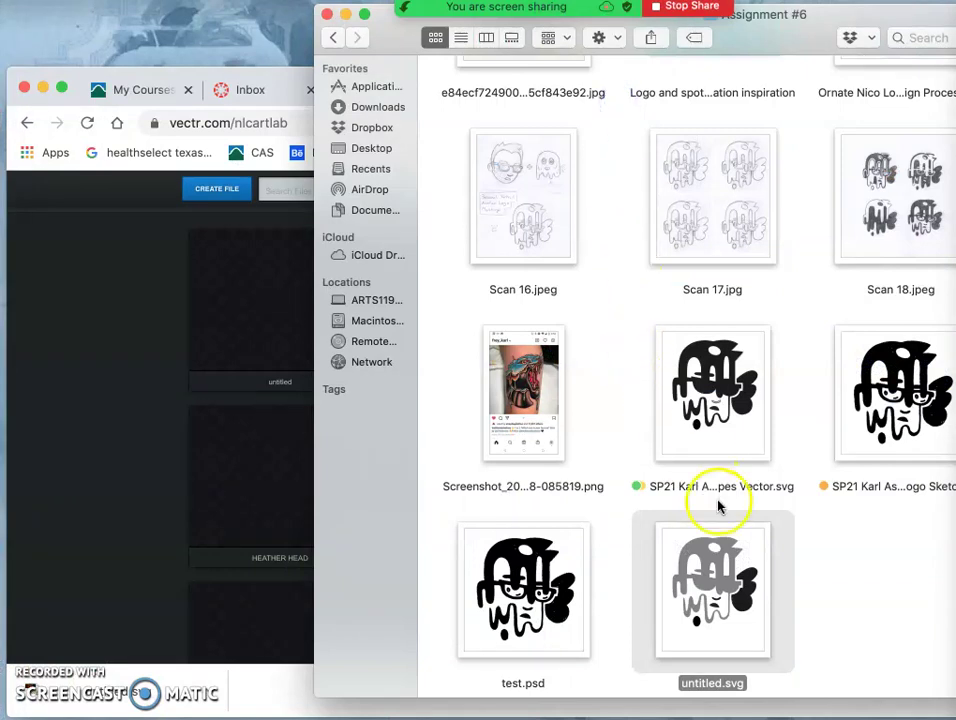
click(136, 451)
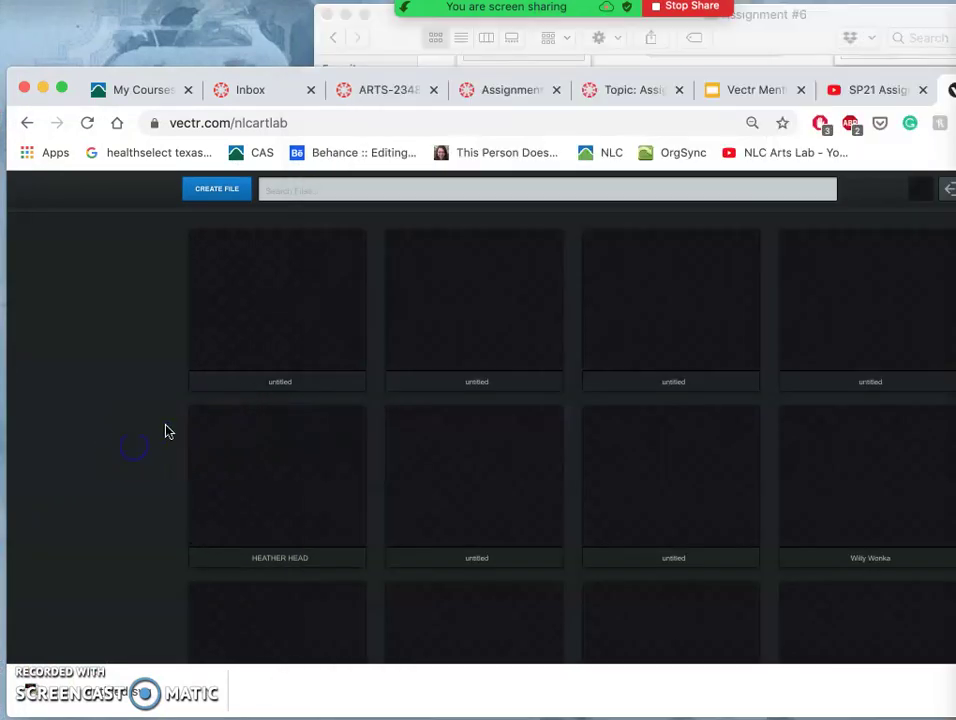
- Open the most recently edited untitled drawing from the Vectr file list
click(276, 295)
click(285, 333)
click(280, 311)
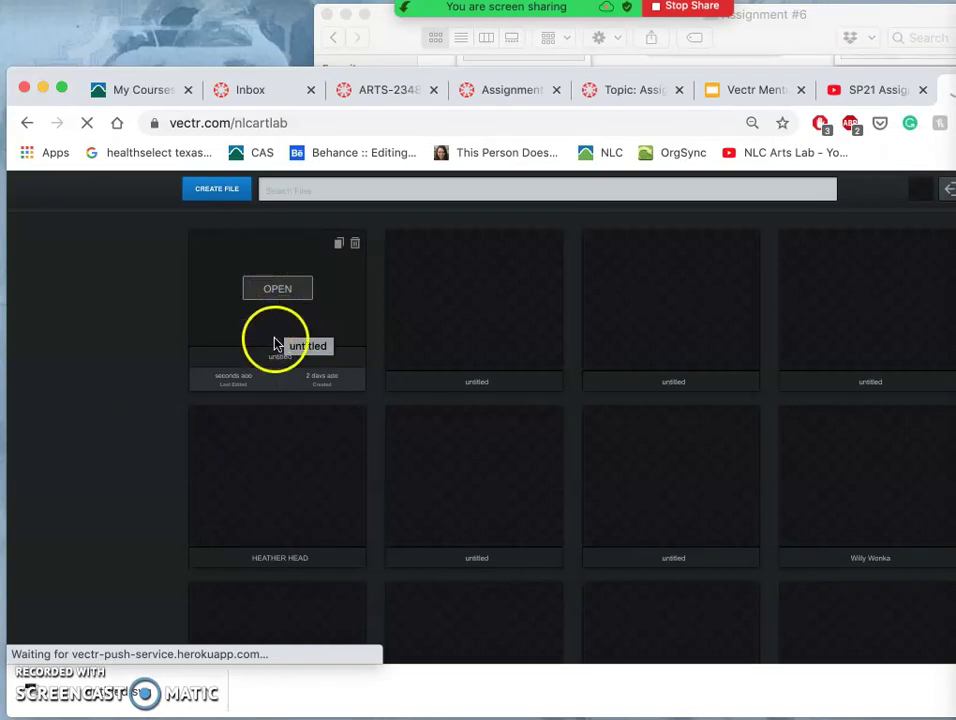
click(276, 317)
click(277, 293)
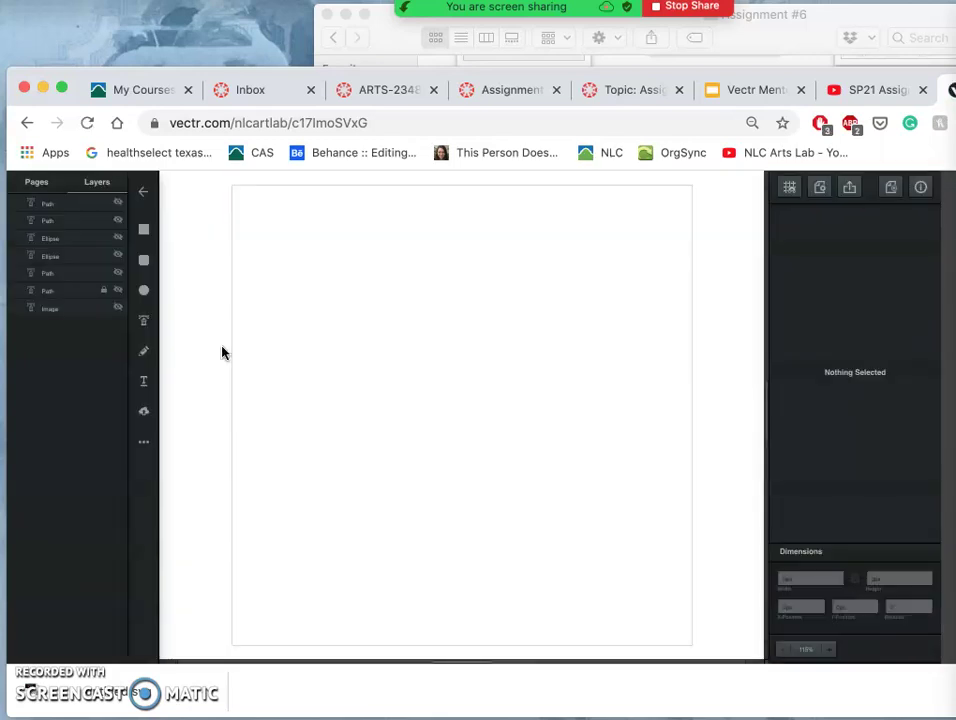
- Make all path, ellipse and image layers visible again and lock the image layer
click(118, 291)
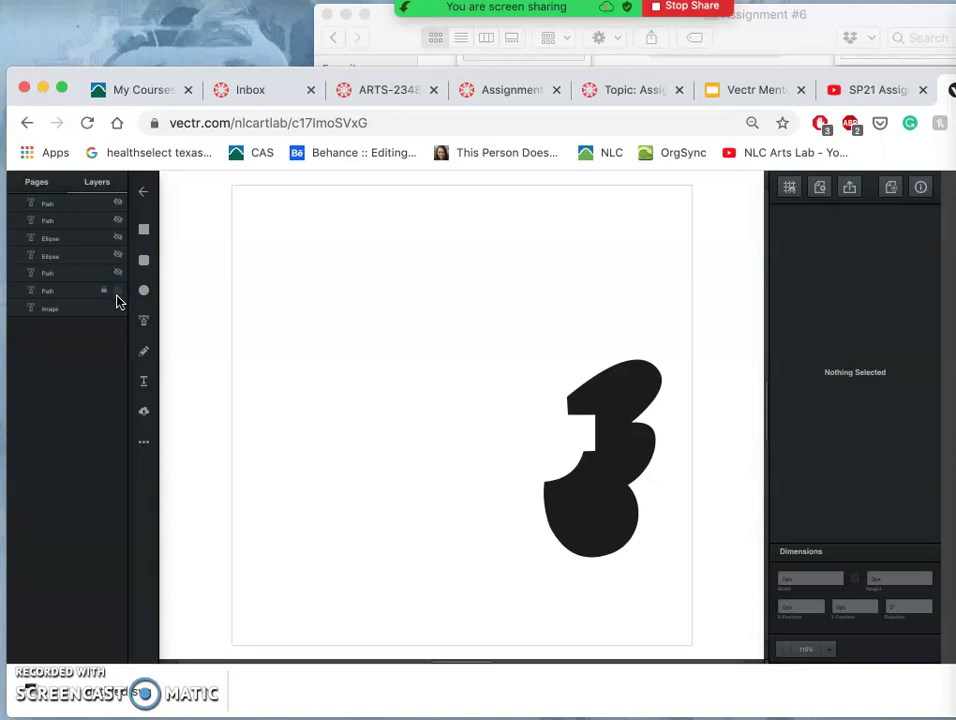
click(58, 312)
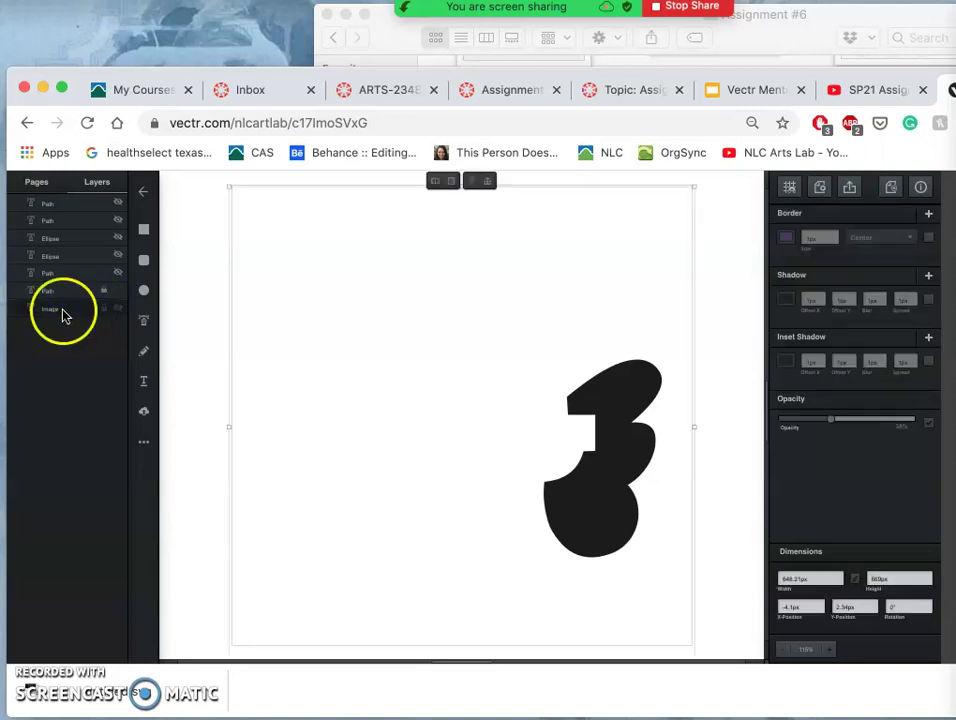
click(117, 274)
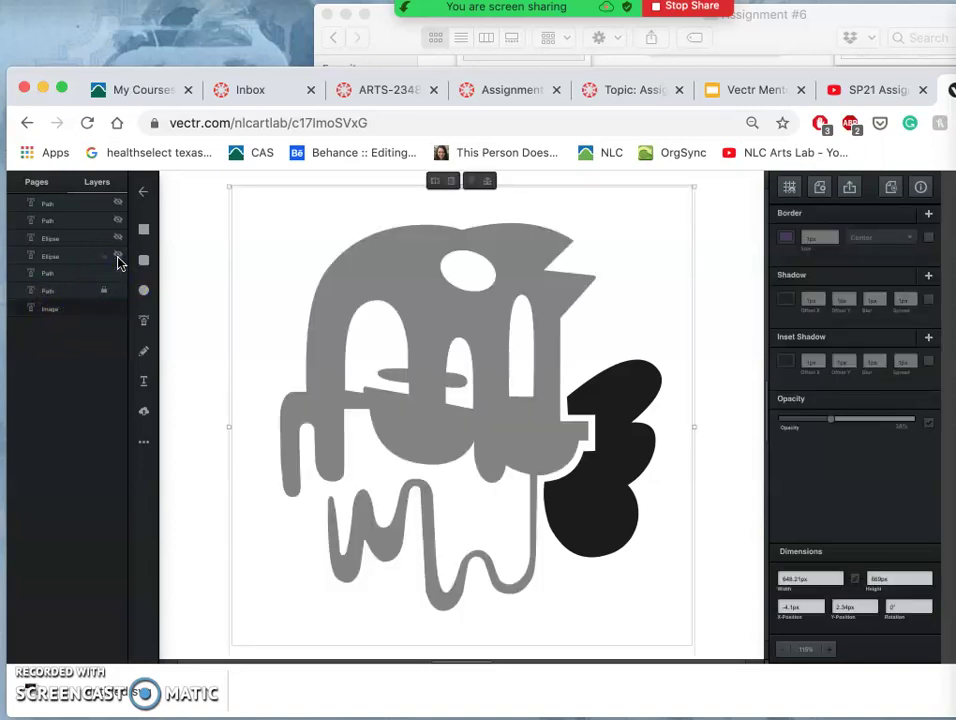
click(118, 258)
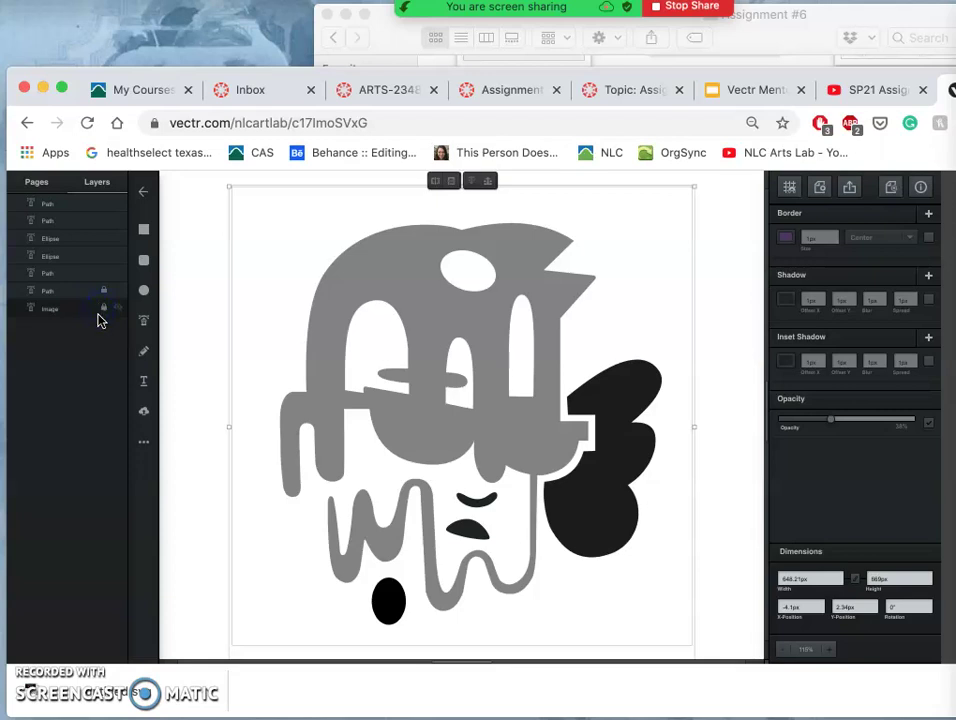
click(104, 308)
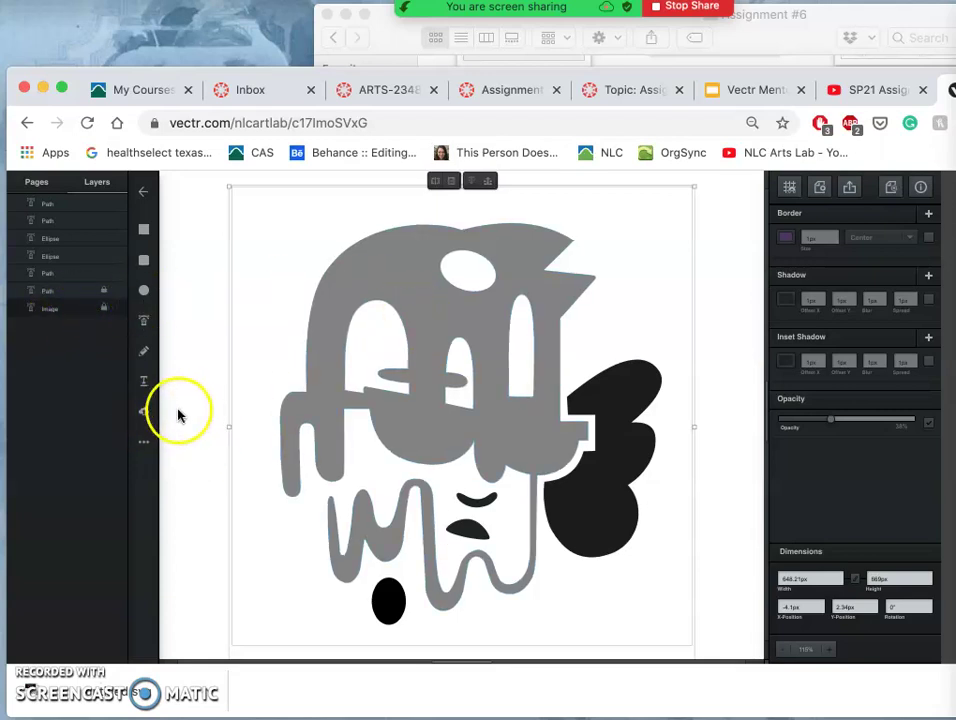
- Start importing an image and browse the Assignment #6 folder for the logo sketch
click(145, 414)
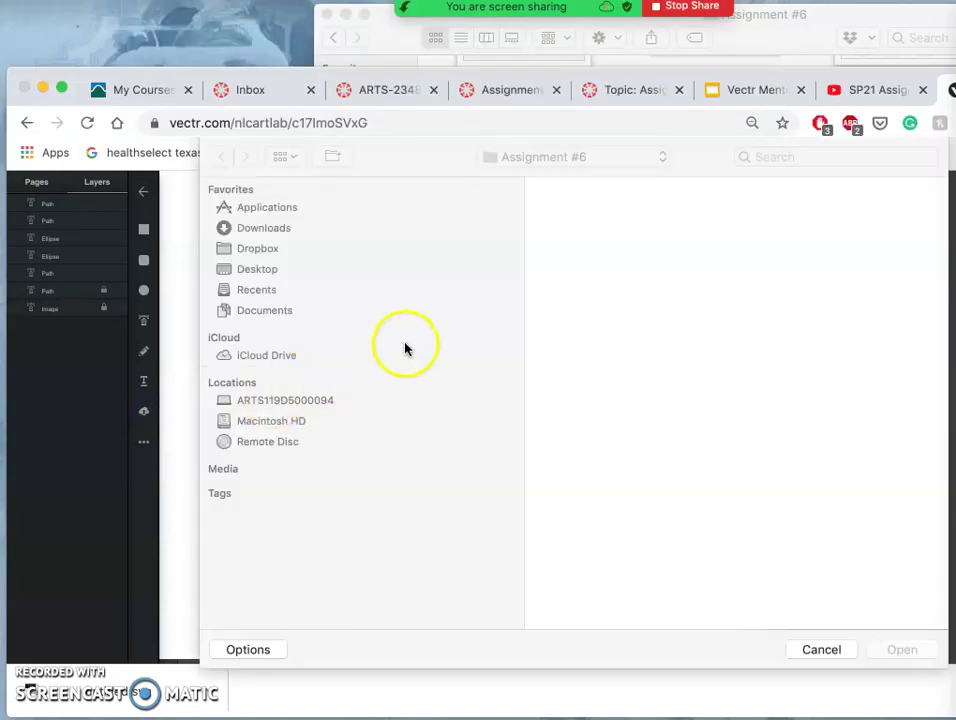
scroll(673, 400, down, 3)
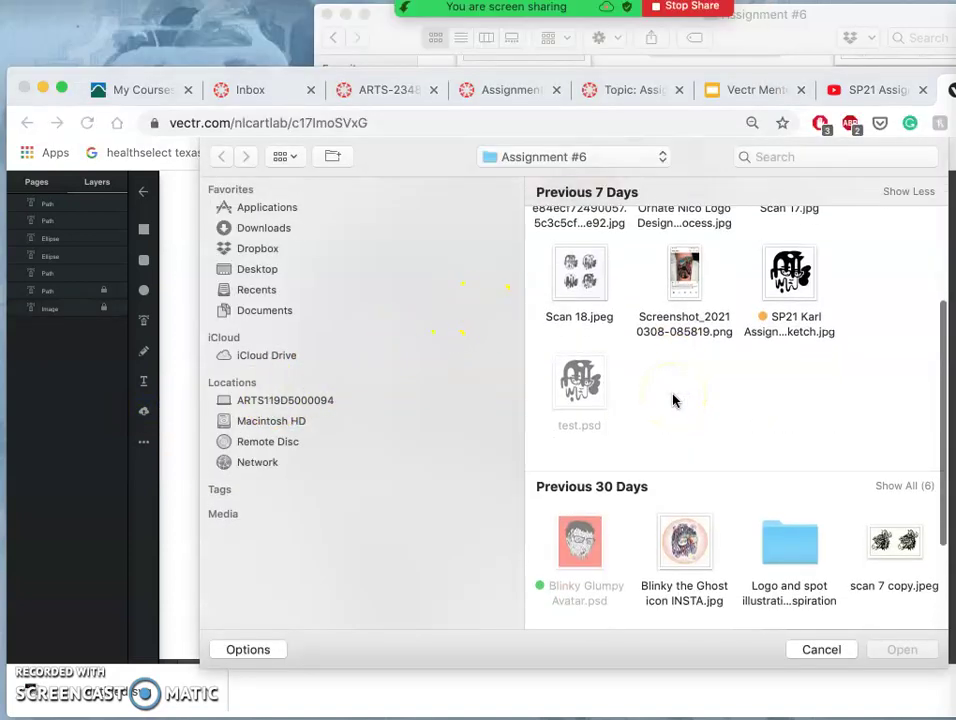